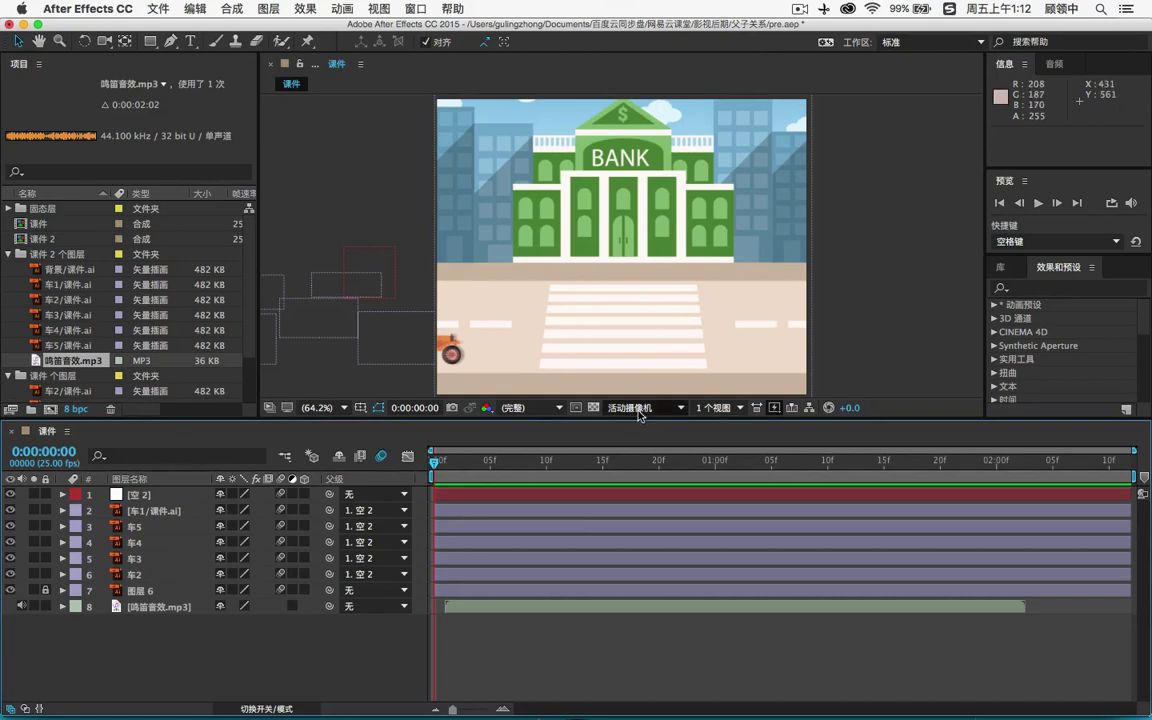
Preview the 课件 car animation and move the playhead to frame 14 with the cars in view
{"action": "left_click", "coordinate": [1039, 203]}
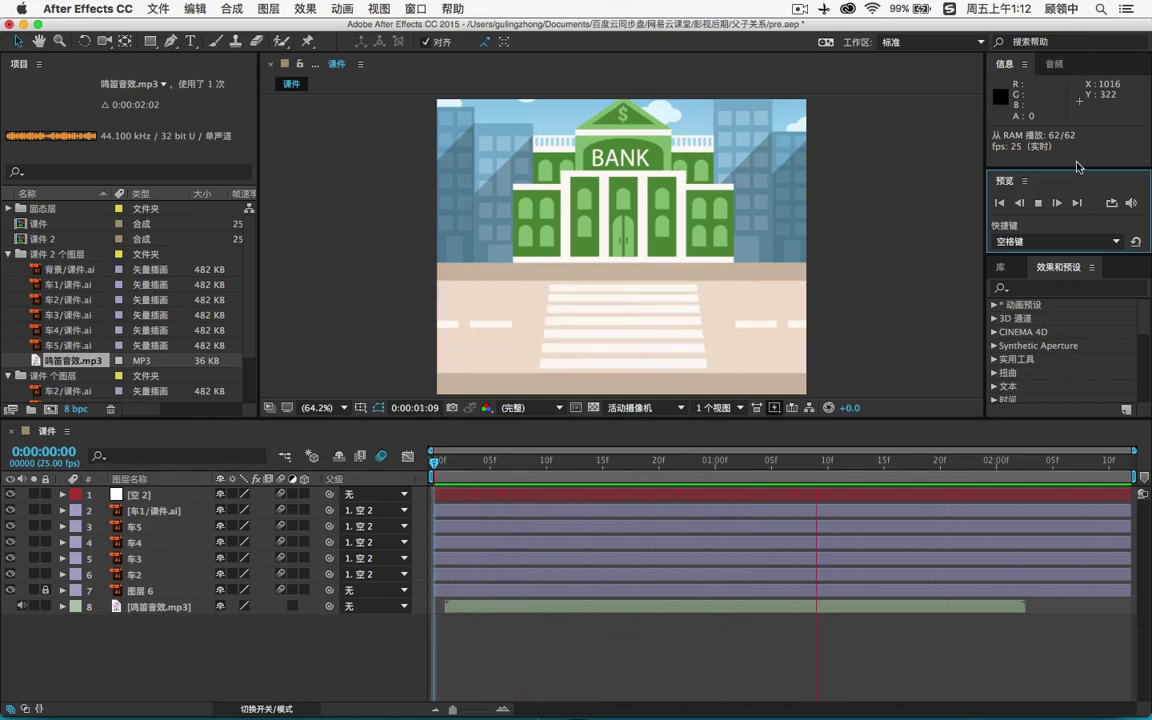
{"action": "key", "text": "space"}
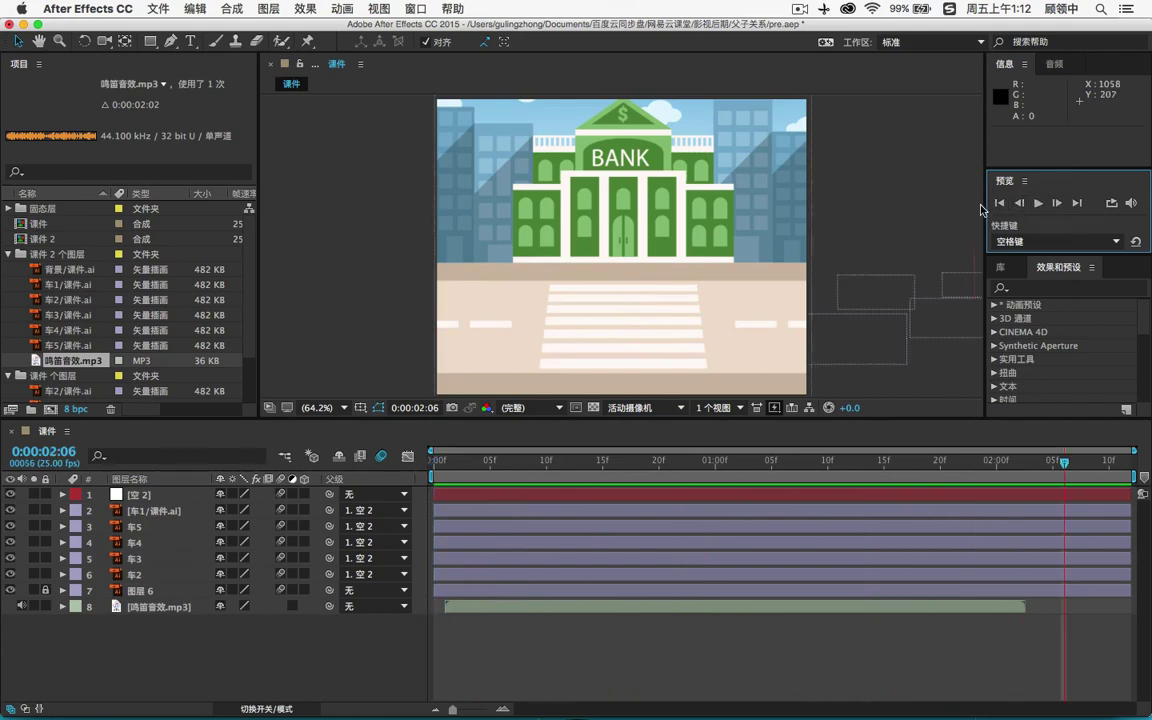
{"action": "left_click_drag", "start_coordinate": [553, 463], "coordinate": [593, 466]}
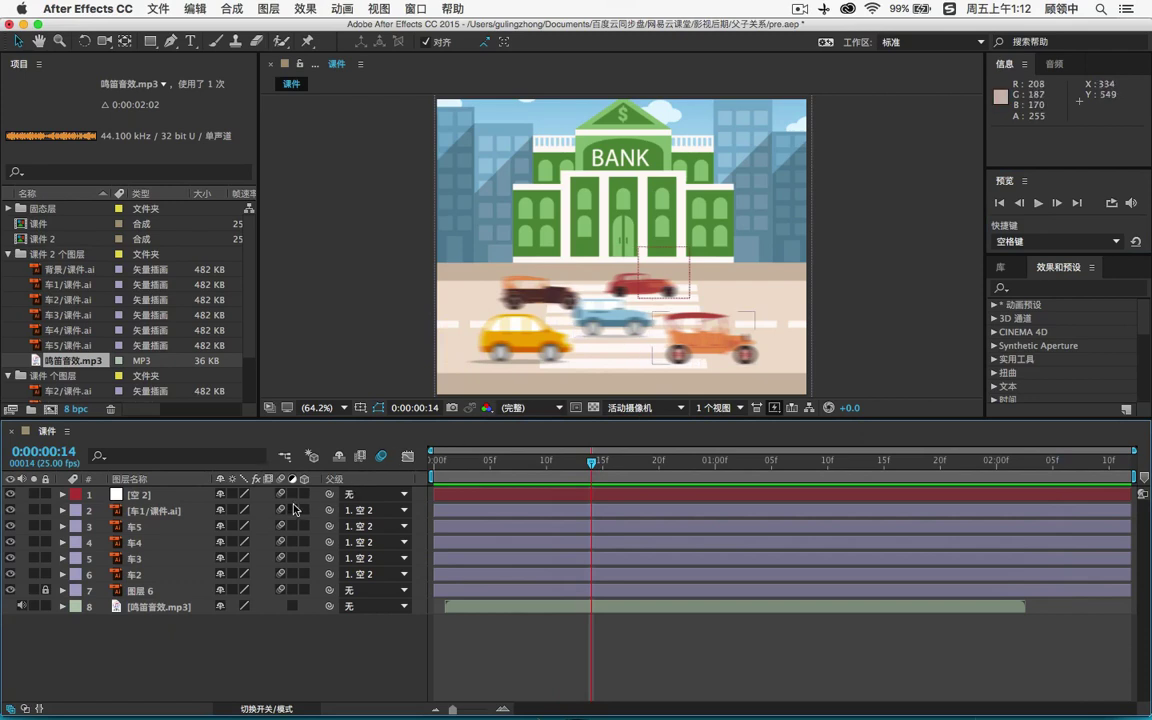
Turn off motion blur for the layers from 空 2 down to 图层 6 and preview the cars without it
{"action": "left_click_drag", "start_coordinate": [282, 494], "coordinate": [282, 590]}
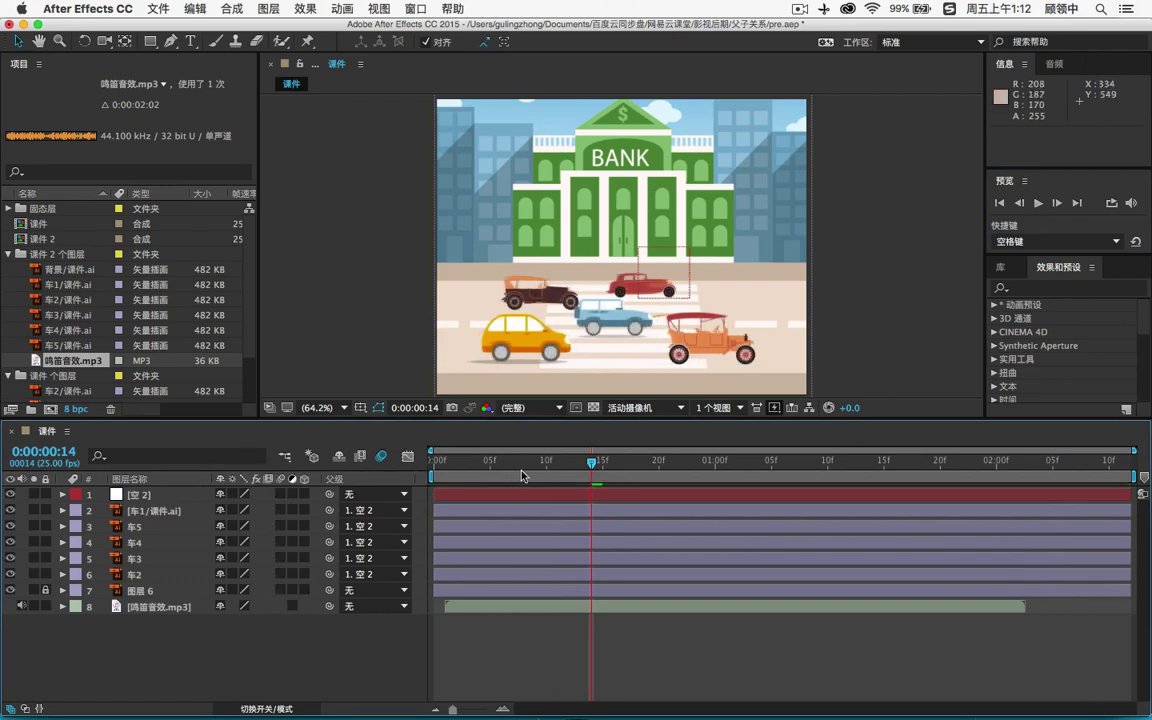
{"action": "key", "text": "space"}
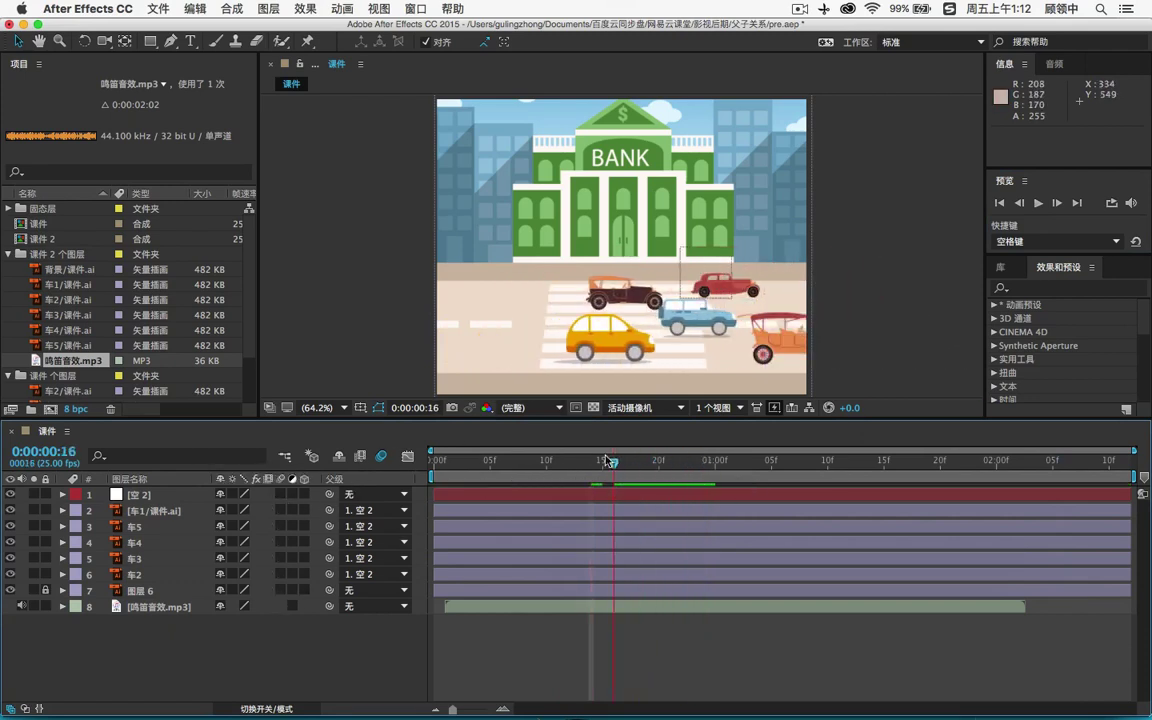
{"action": "left_click_drag", "start_coordinate": [519, 454], "coordinate": [567, 465]}
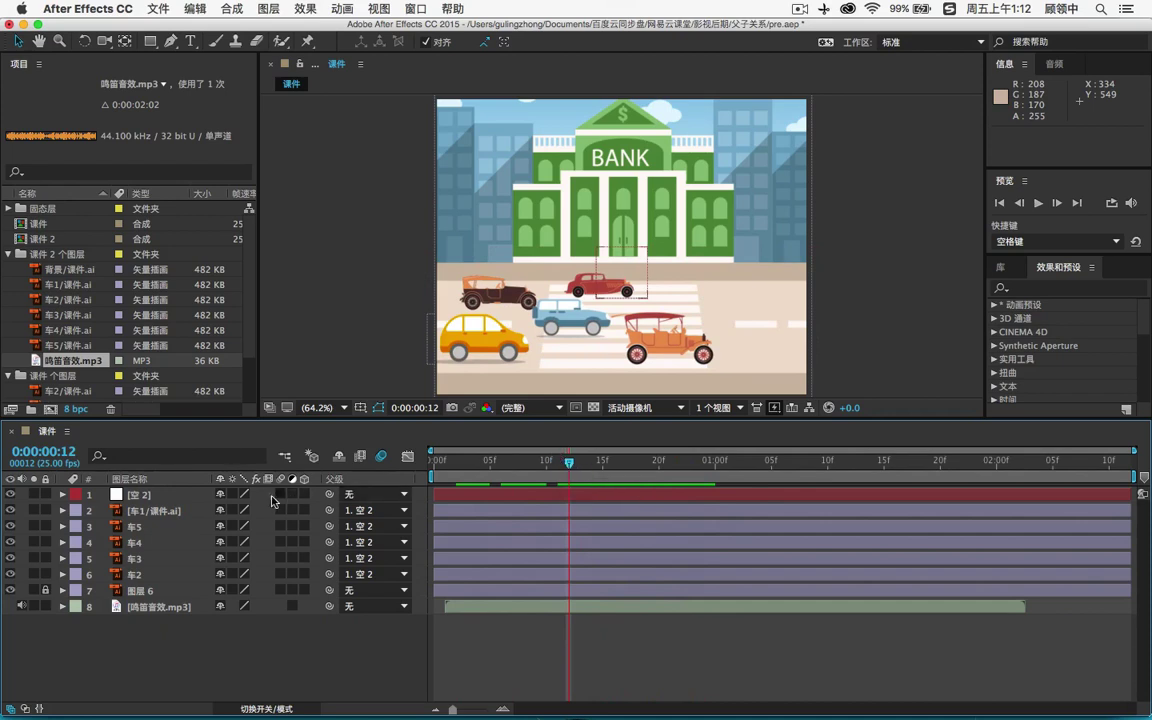
{"action": "left_click", "coordinate": [167, 496]}
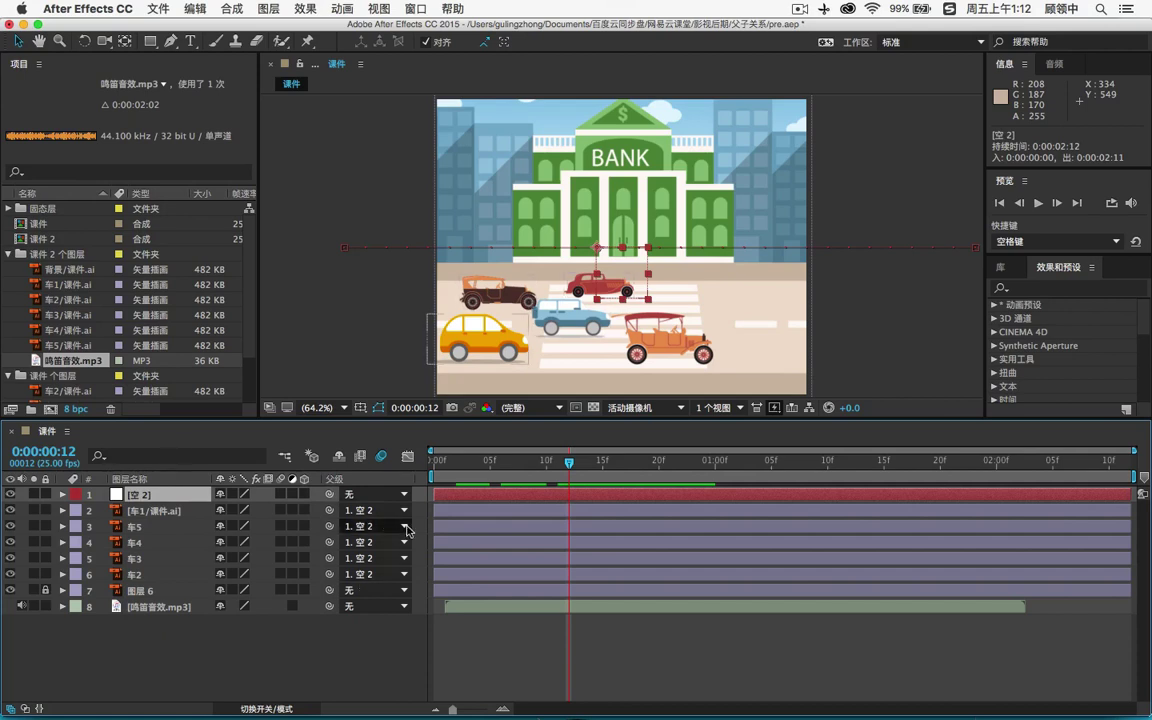
{"action": "left_click", "coordinate": [213, 663]}
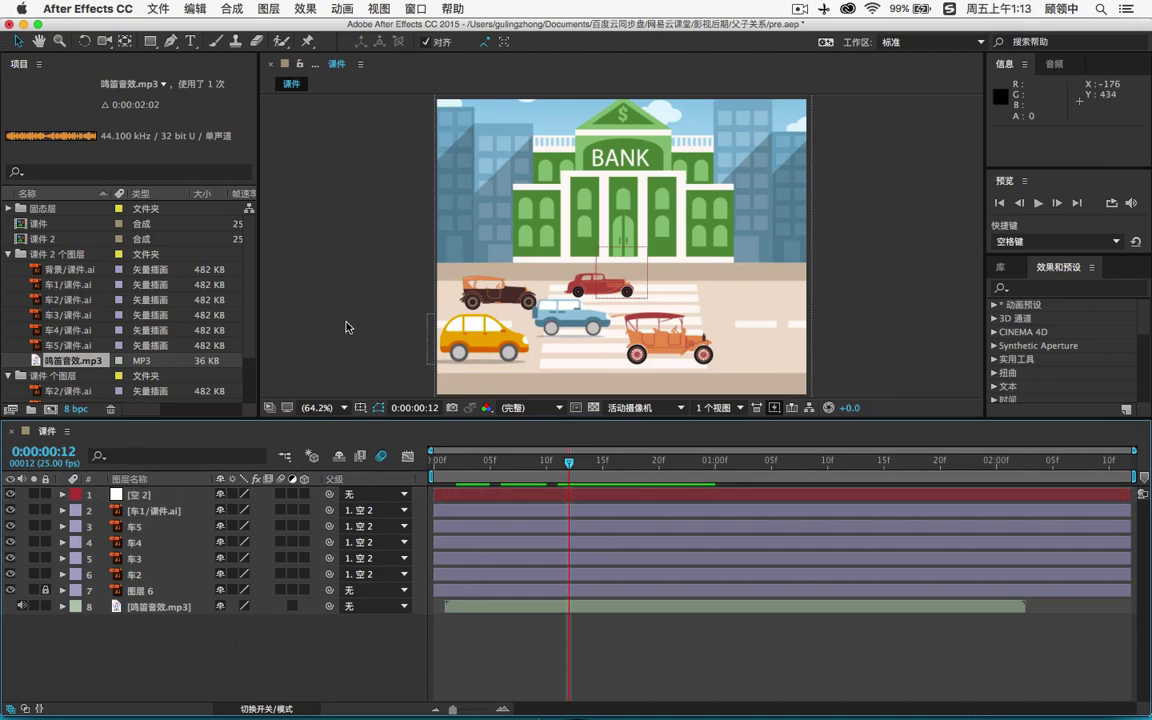
Close the demo composition and switch to Illustrator to show the 课件.ai artwork
{"action": "key", "text": "super+w"}
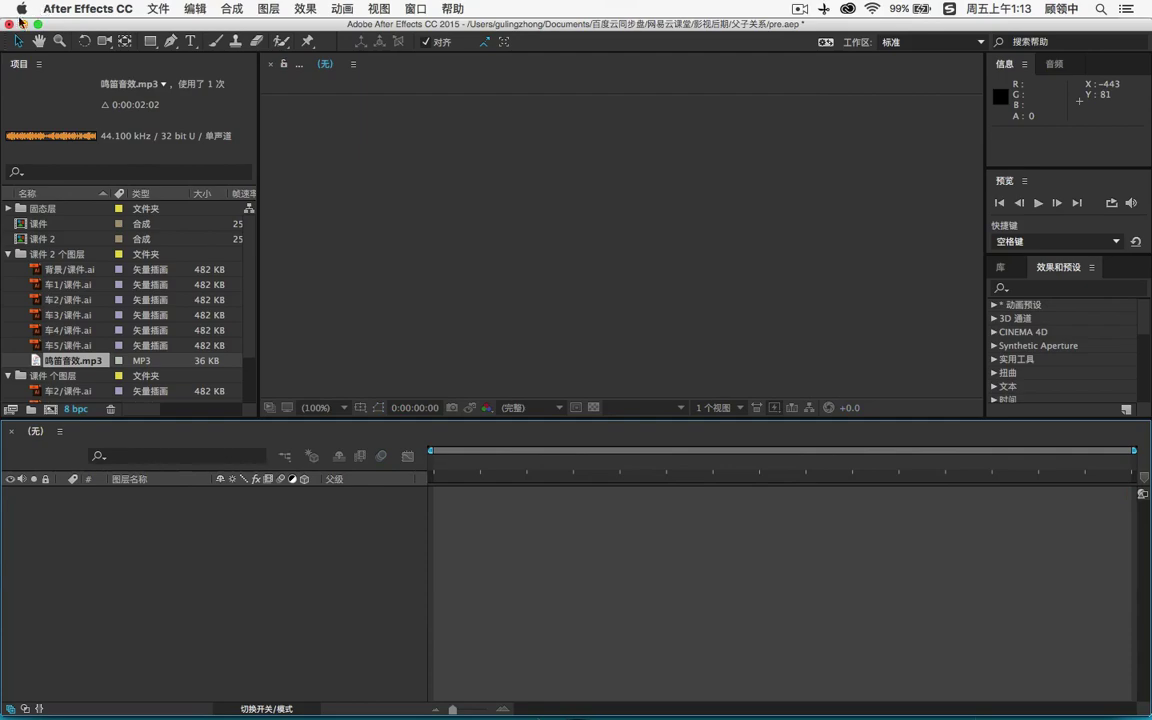
{"action": "key", "text": "super+o"}
{"action": "left_click", "coordinate": [508, 392]}
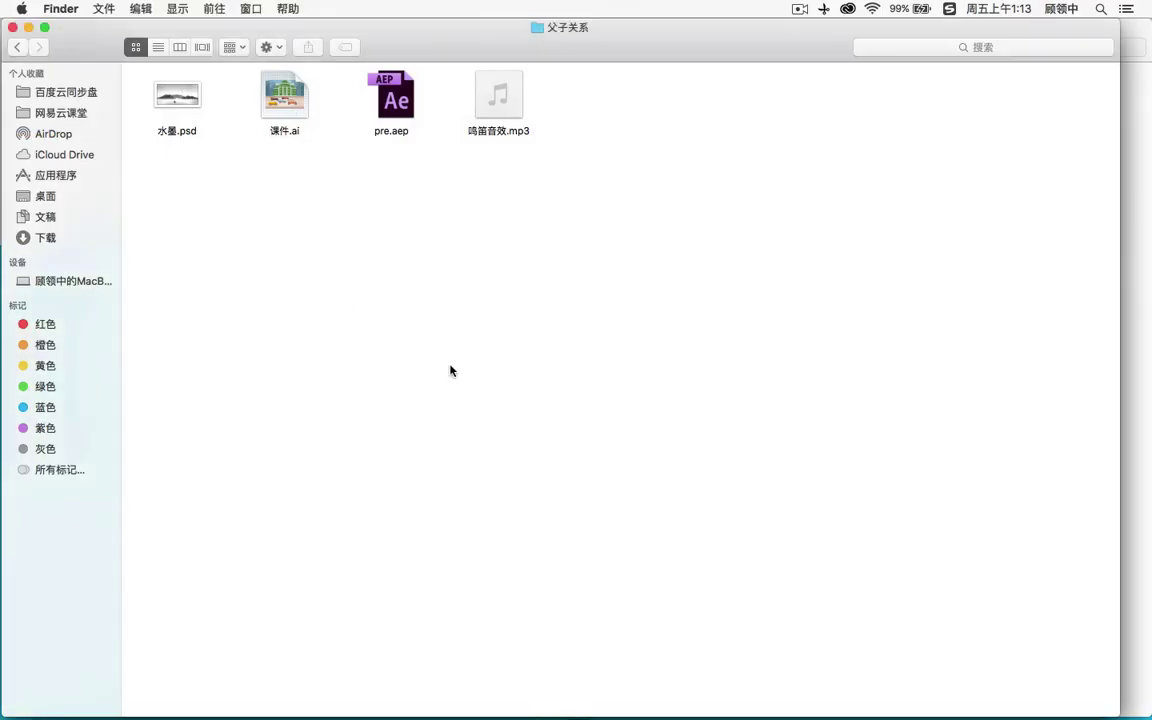
{"action": "left_click", "coordinate": [529, 660]}
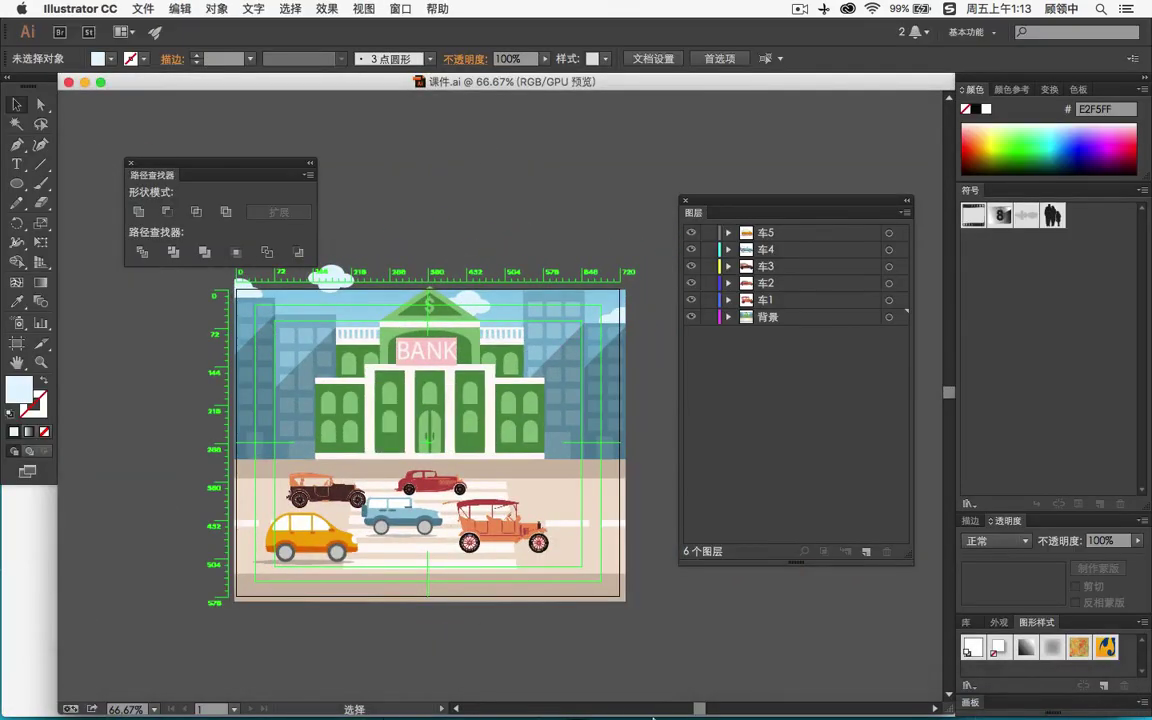
Examine the layered artwork by isolating the 背景 layer and showing the layers 车1 through 车5 again one by one
{"action": "mouse_move", "coordinate": [675, 690]}
{"action": "scroll", "coordinate": [441, 420], "scroll_direction": "up", "scroll_amount": 1}
{"action": "scroll", "coordinate": [434, 437], "scroll_direction": "up", "scroll_amount": 2}
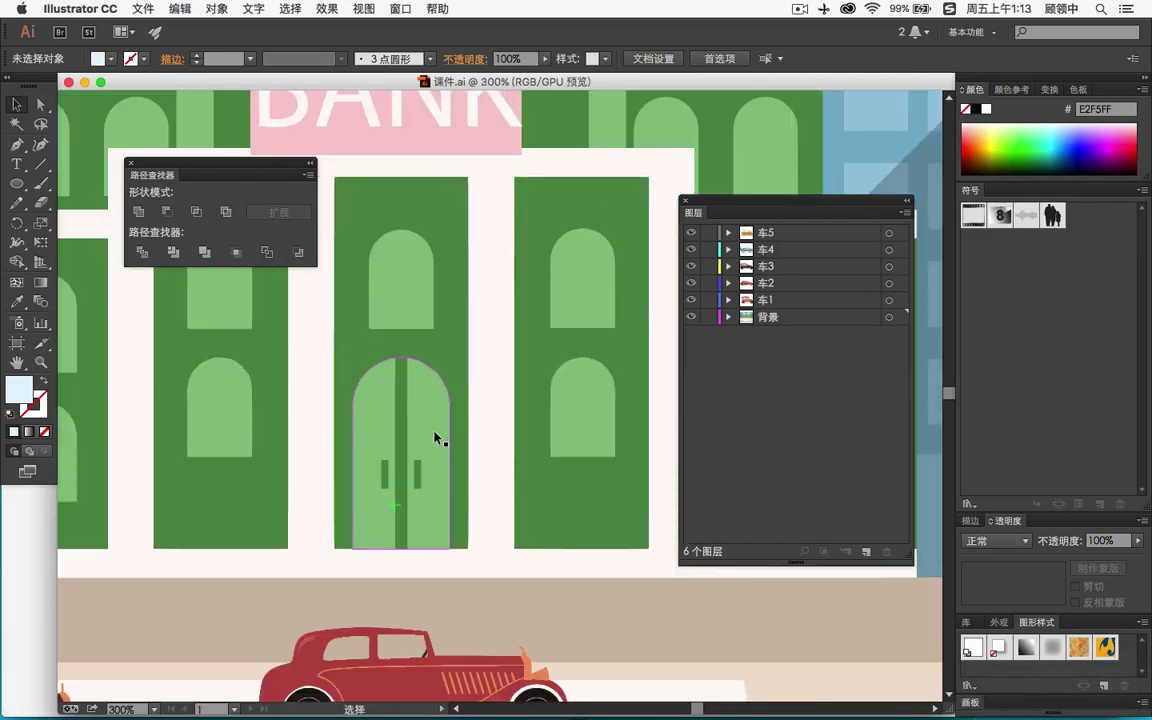
{"action": "scroll", "coordinate": [436, 438], "scroll_direction": "down", "scroll_amount": 3}
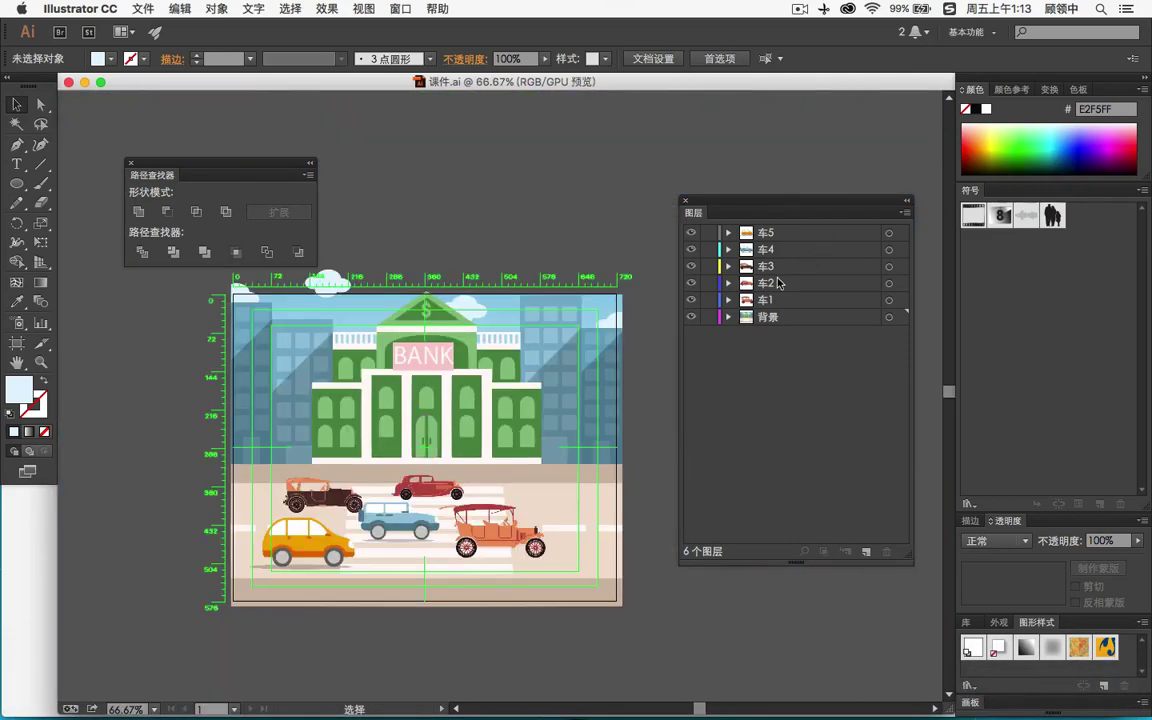
{"action": "left_click", "coordinate": [700, 300]}
{"action": "left_click", "coordinate": [691, 316], "text": "alt"}
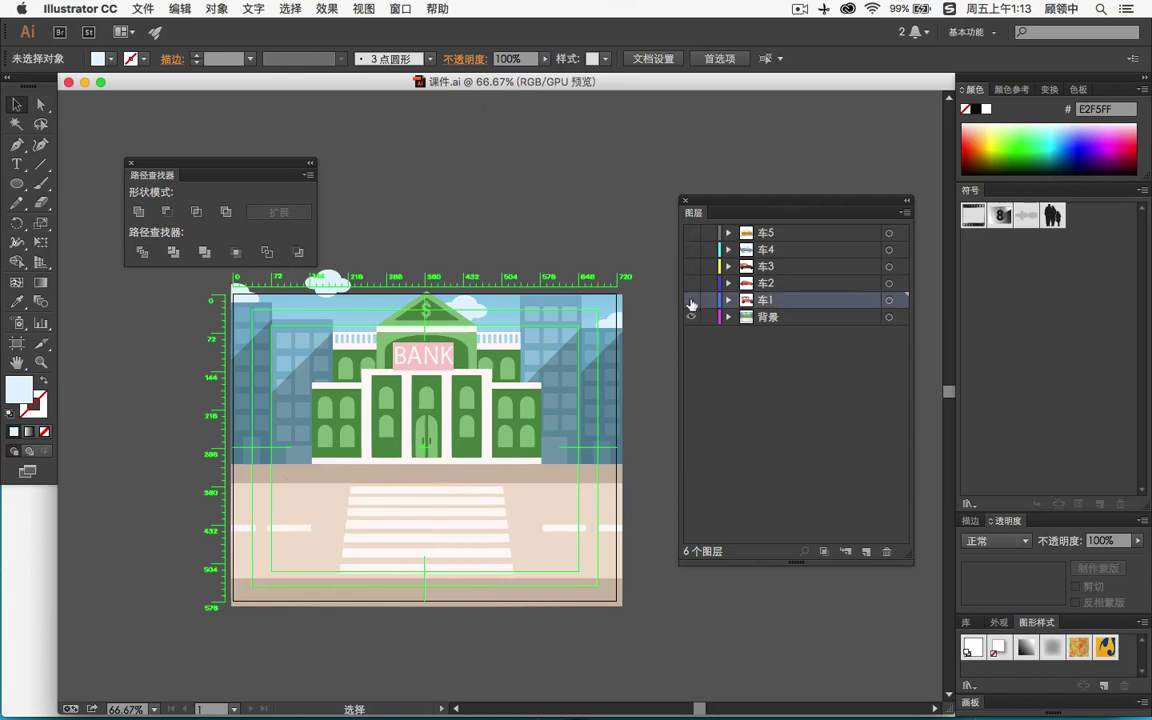
{"action": "left_click", "coordinate": [766, 320]}
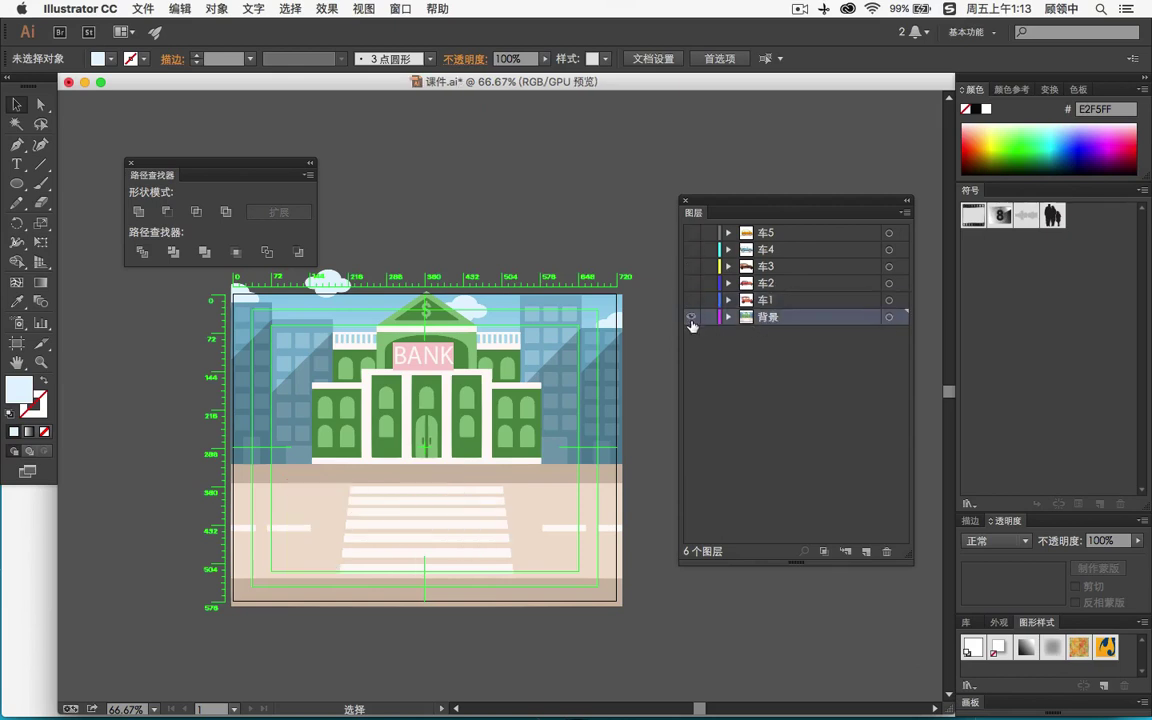
{"action": "left_click", "coordinate": [691, 300]}
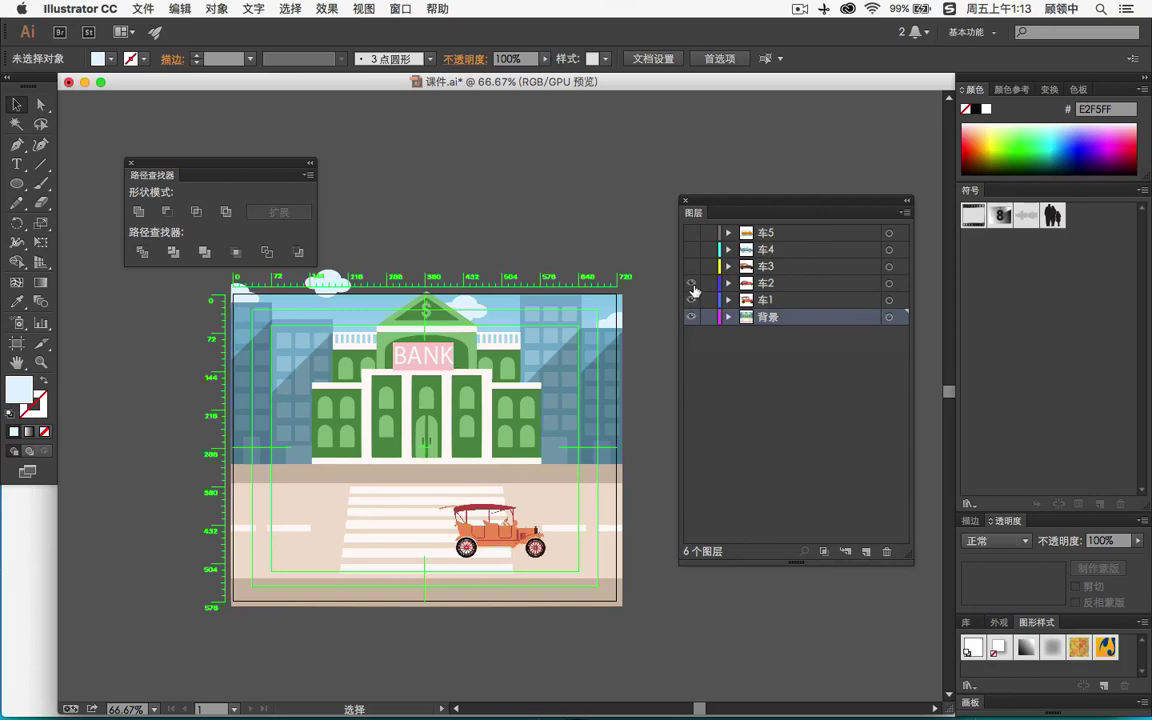
{"action": "left_click", "coordinate": [691, 284]}
{"action": "left_click", "coordinate": [691, 266]}
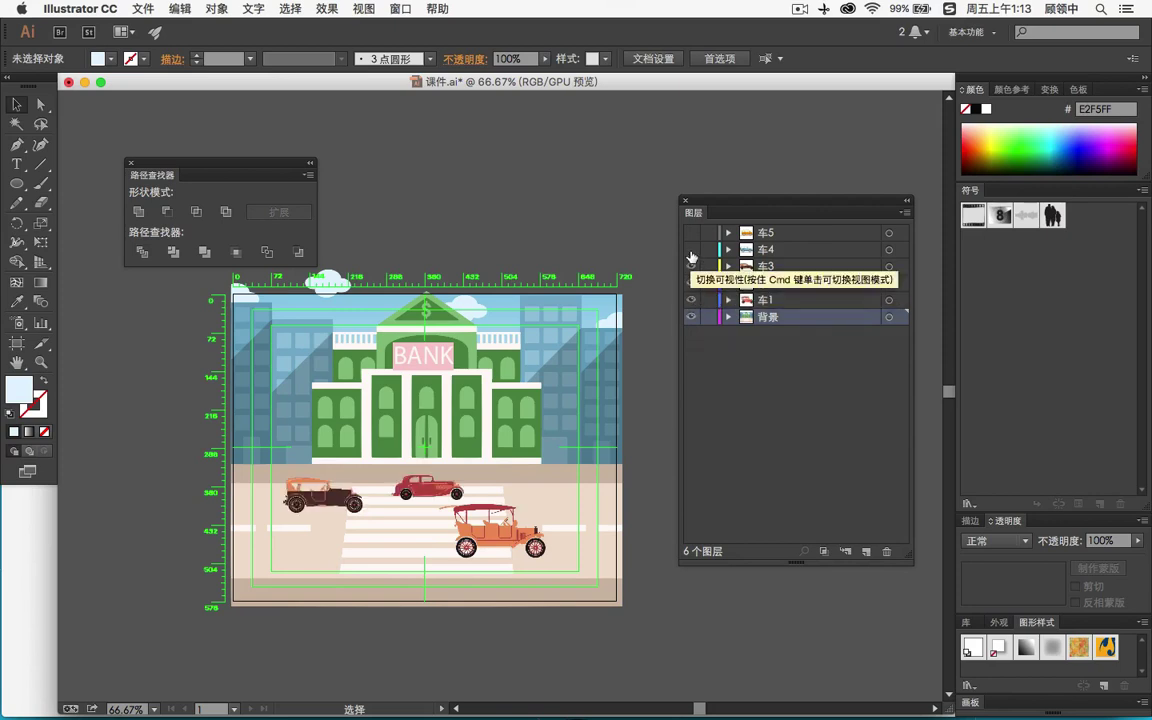
{"action": "left_click", "coordinate": [691, 249]}
{"action": "left_click", "coordinate": [691, 232]}
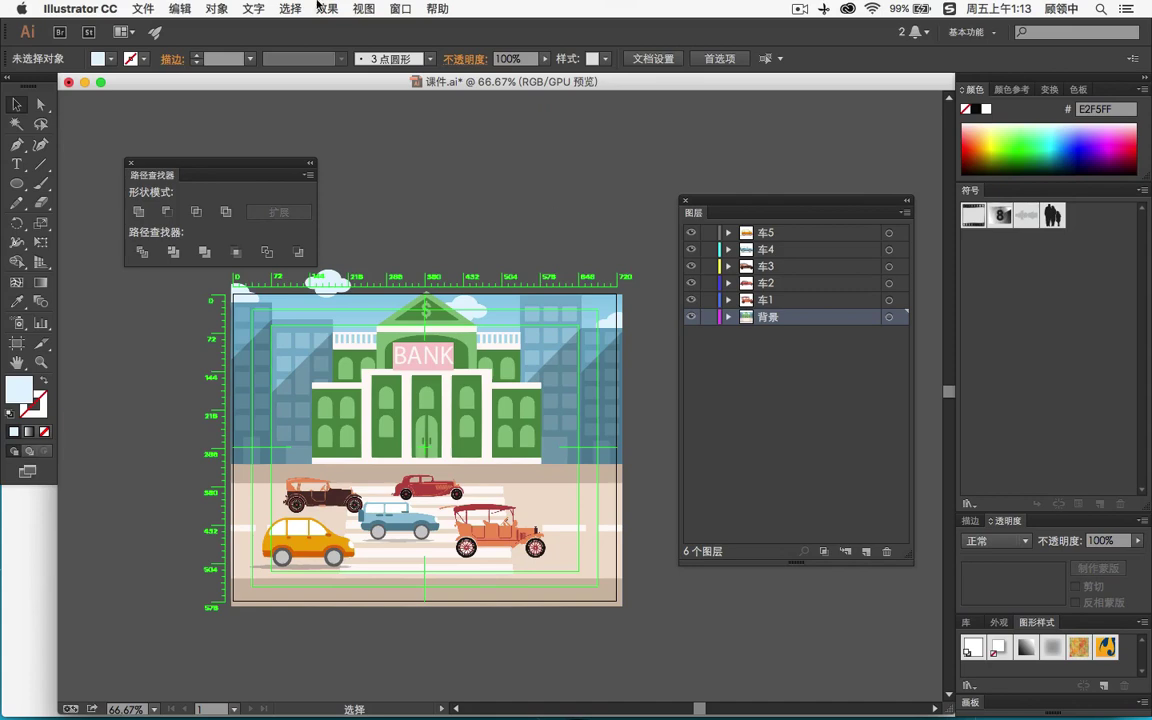
Save 课件.ai, switch to After Effects and dismiss its welcome screen
{"action": "left_click", "coordinate": [143, 8]}
{"action": "left_click", "coordinate": [190, 147]}
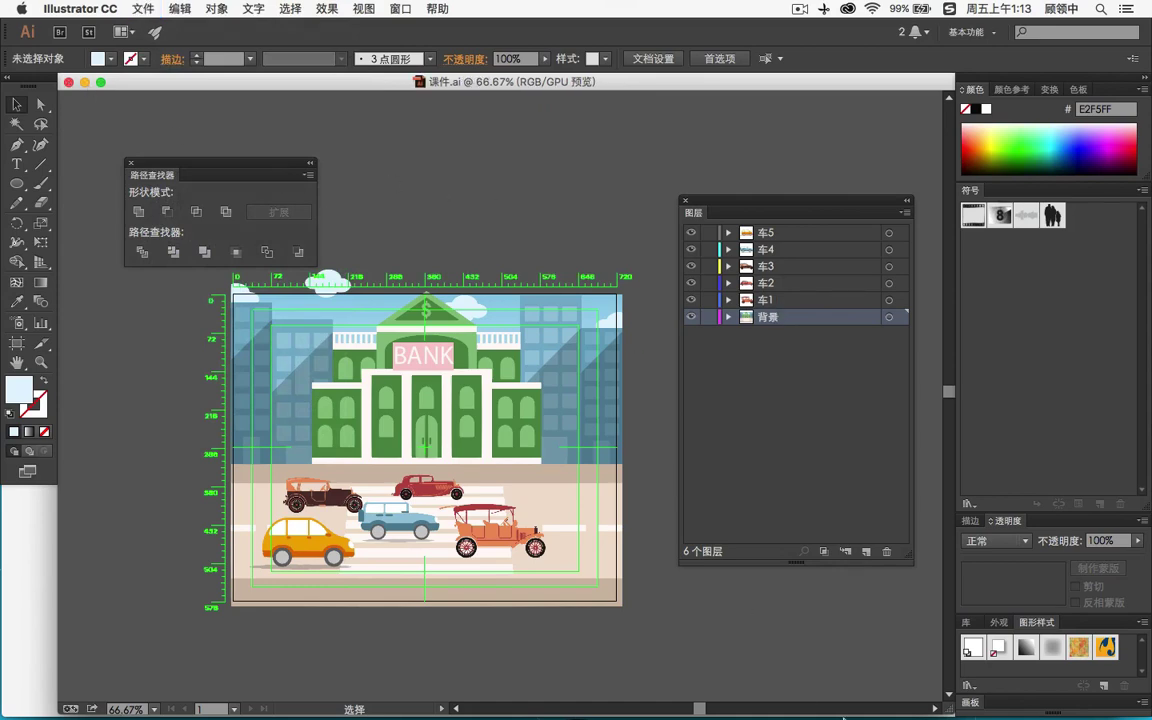
{"action": "mouse_move", "coordinate": [843, 716]}
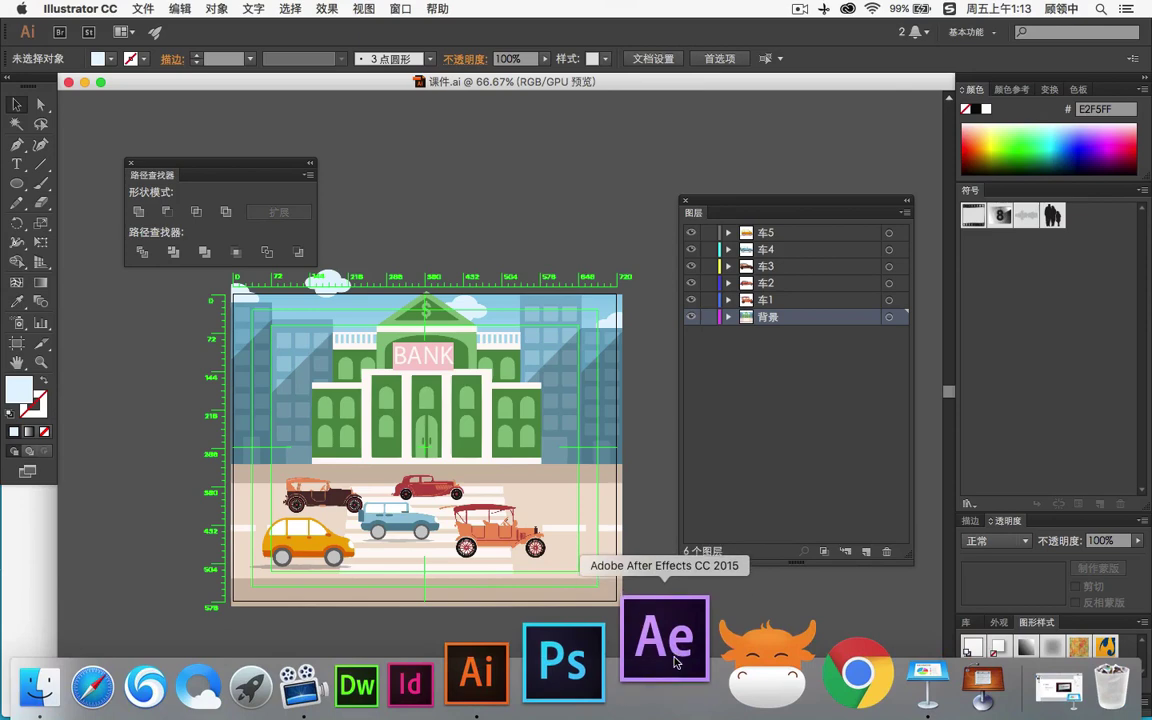
{"action": "left_click", "coordinate": [675, 662]}
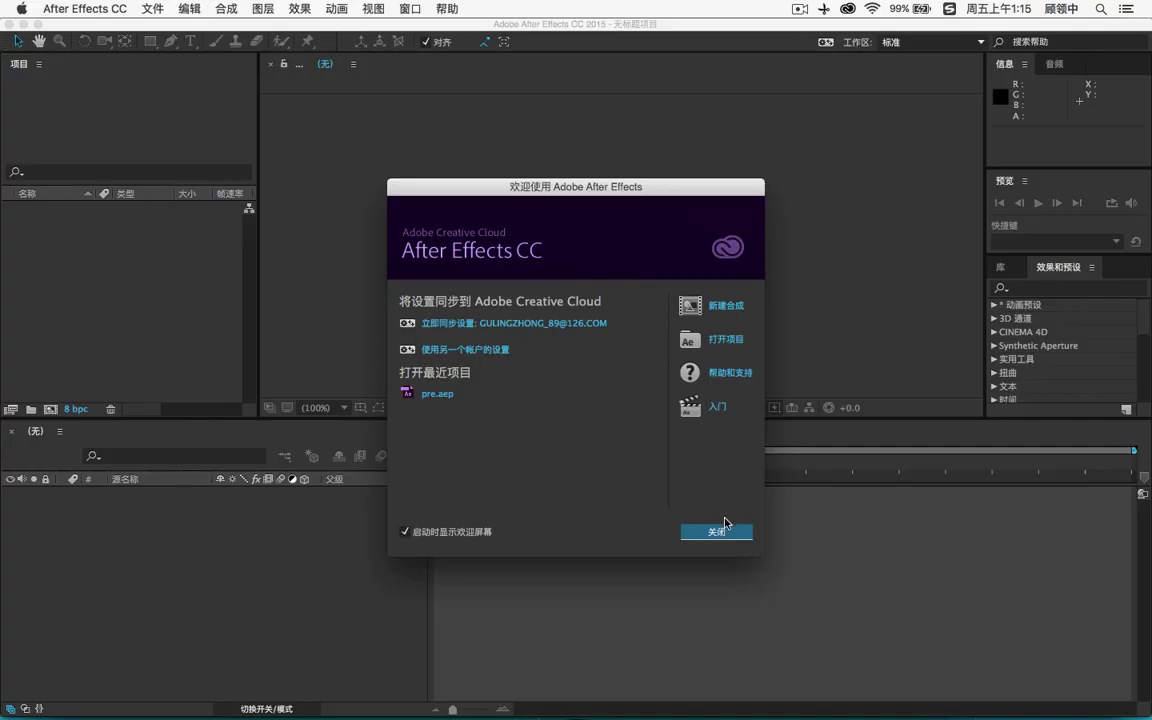
{"action": "left_click", "coordinate": [726, 526]}
Create a new empty project
{"action": "left_click", "coordinate": [110, 245]}
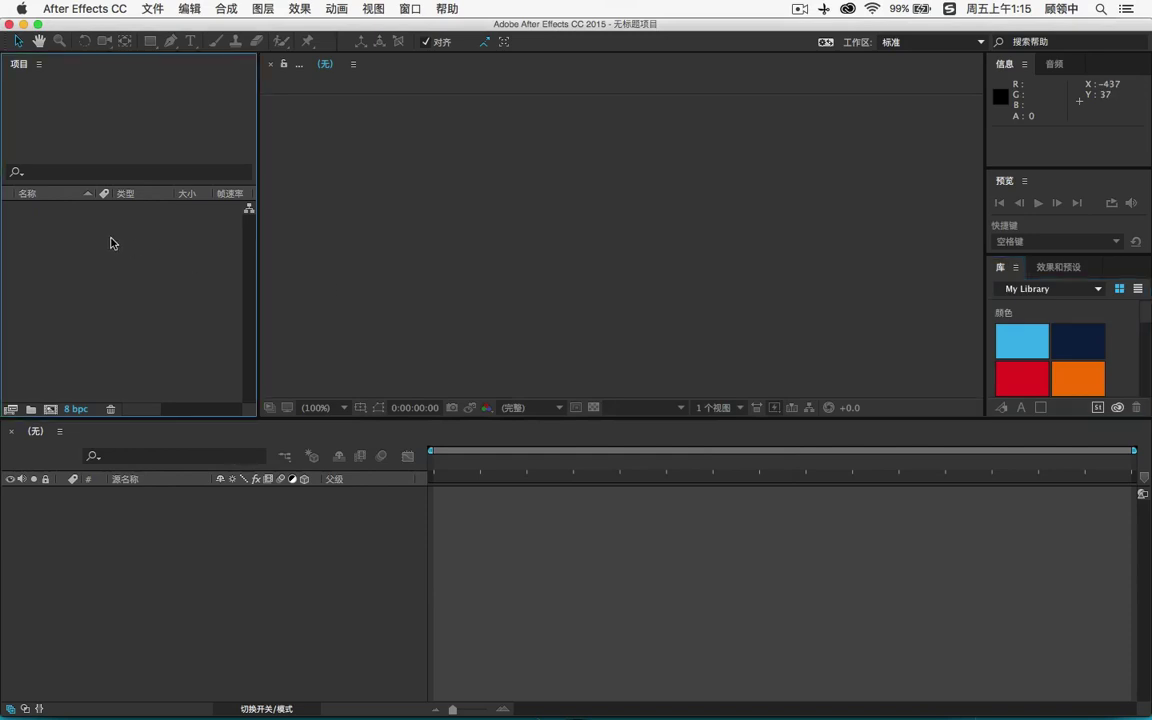
{"action": "left_click", "coordinate": [150, 8]}
{"action": "mouse_move", "coordinate": [165, 28]}
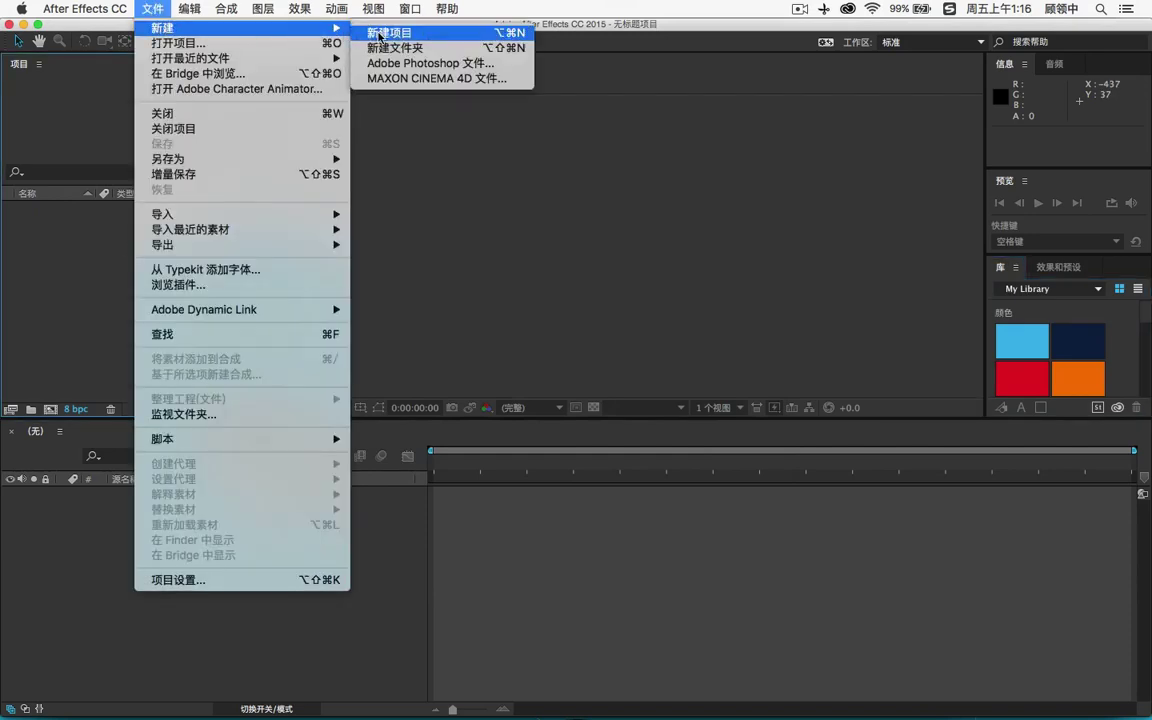
{"action": "left_click", "coordinate": [381, 33]}
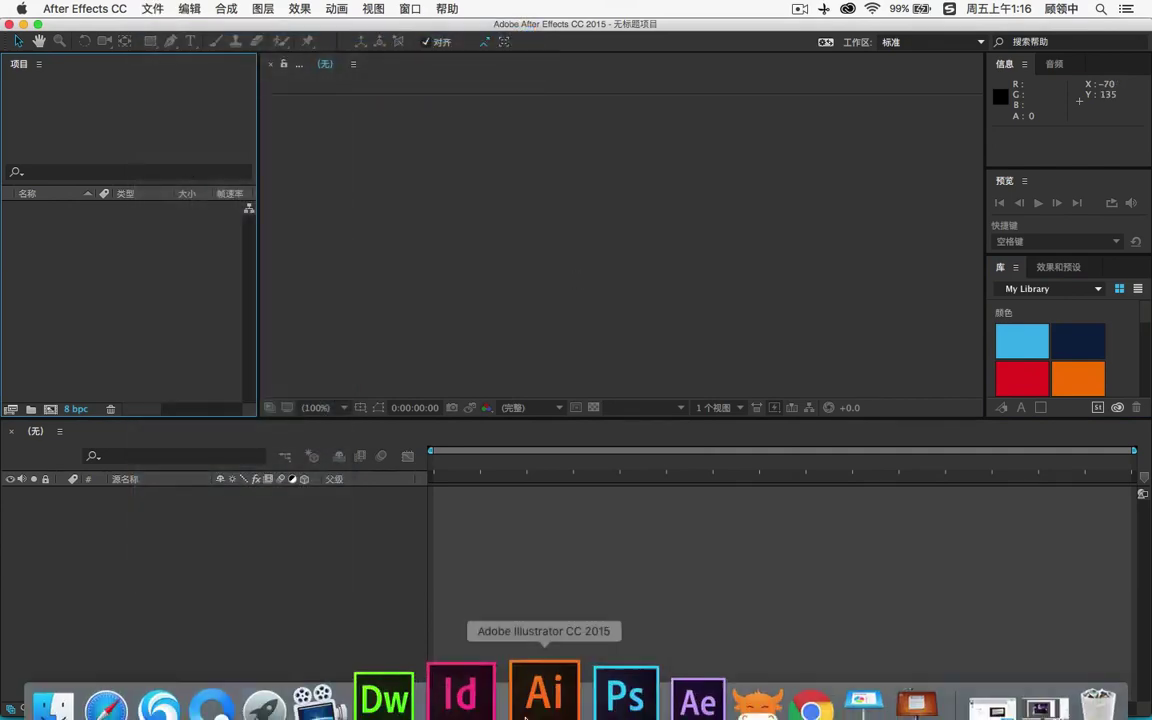
Switch to Illustrator and check the width and height of the artboard in 课件.ai
{"action": "left_click", "coordinate": [536, 675]}
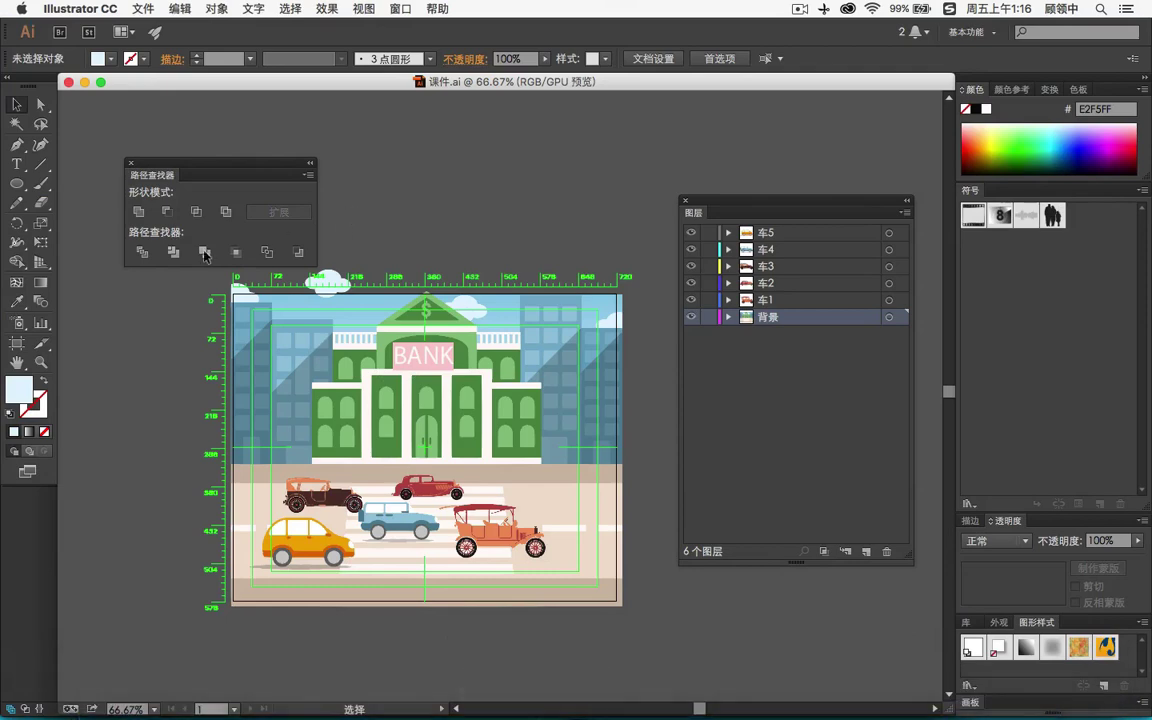
{"action": "left_click", "coordinate": [18, 345]}
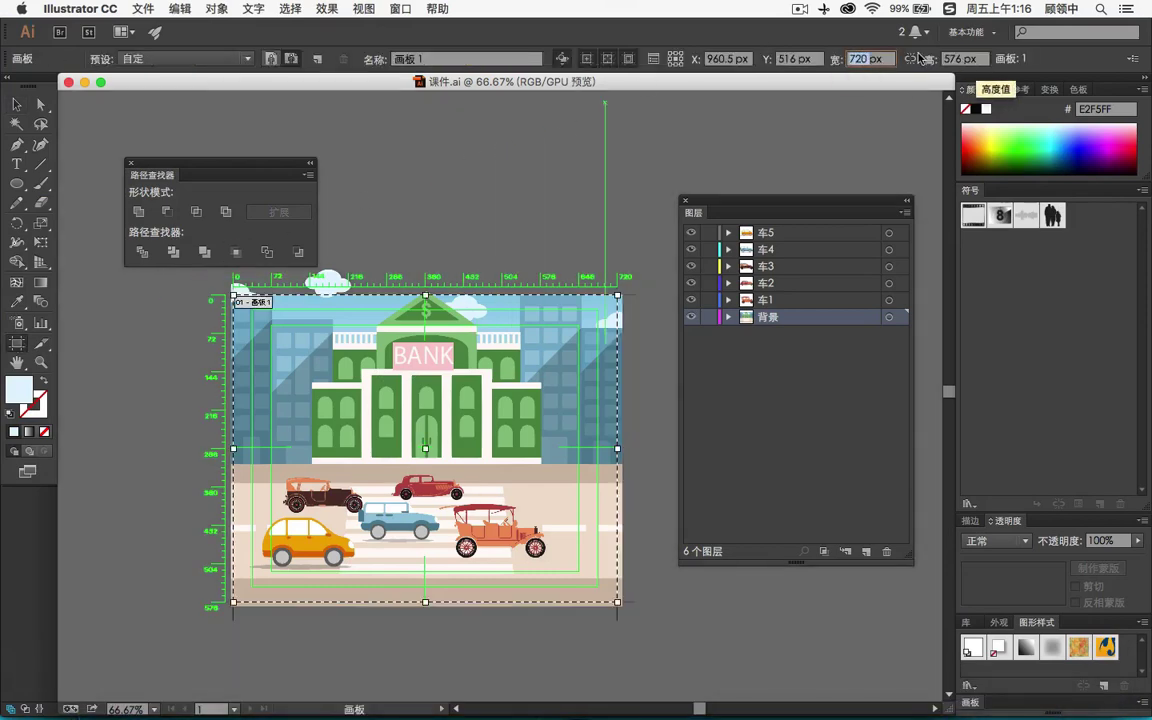
{"action": "left_click", "coordinate": [872, 60]}
{"action": "key", "text": "Tab"}
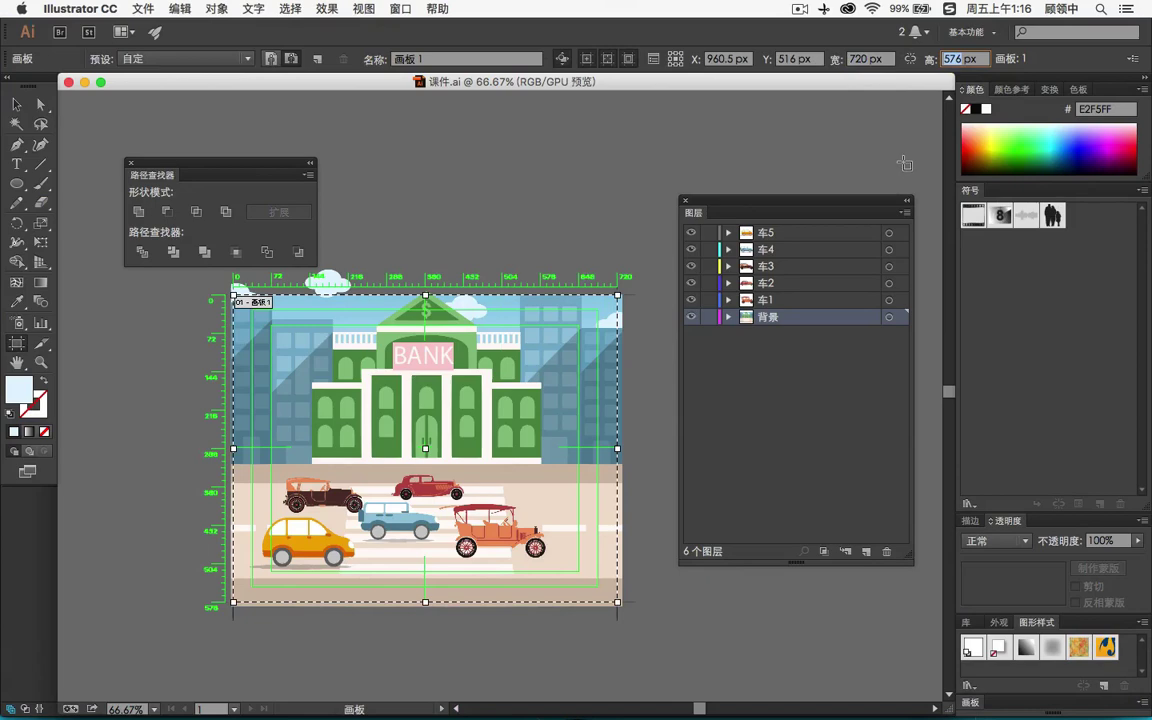
{"action": "left_click", "coordinate": [16, 100]}
Switch back to After Effects and create a composition using the PAL D1/DV 方形像素 preset
{"action": "mouse_move", "coordinate": [1030, 680]}
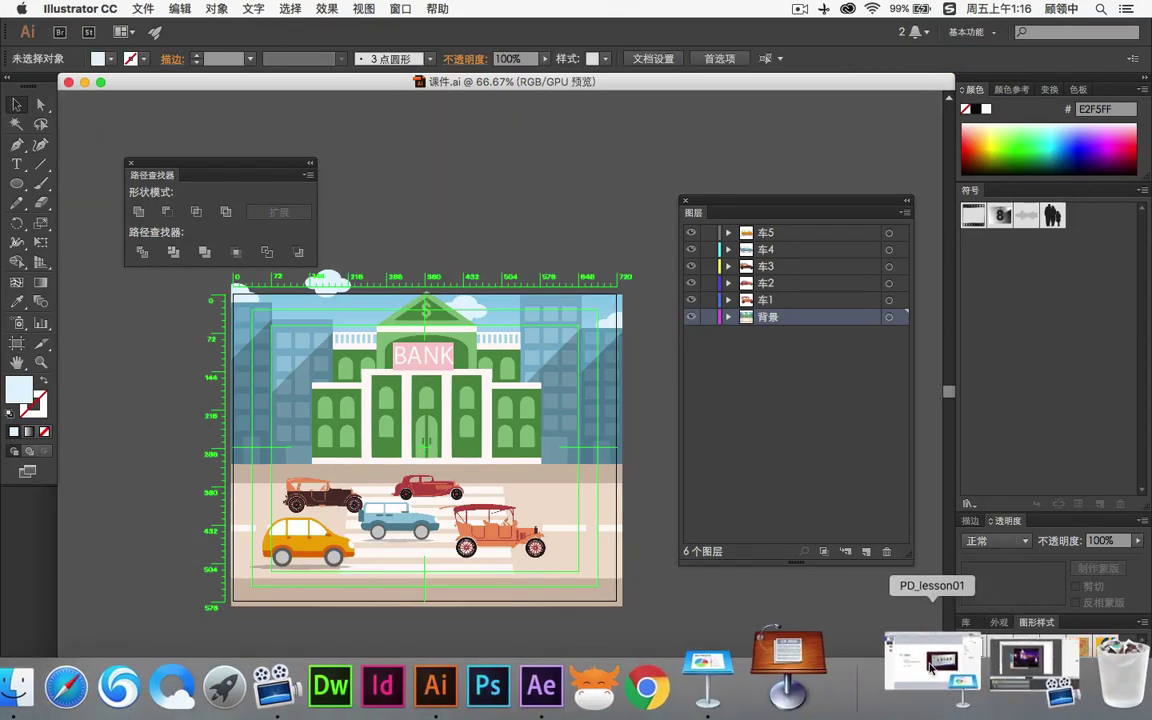
{"action": "left_click", "coordinate": [650, 648]}
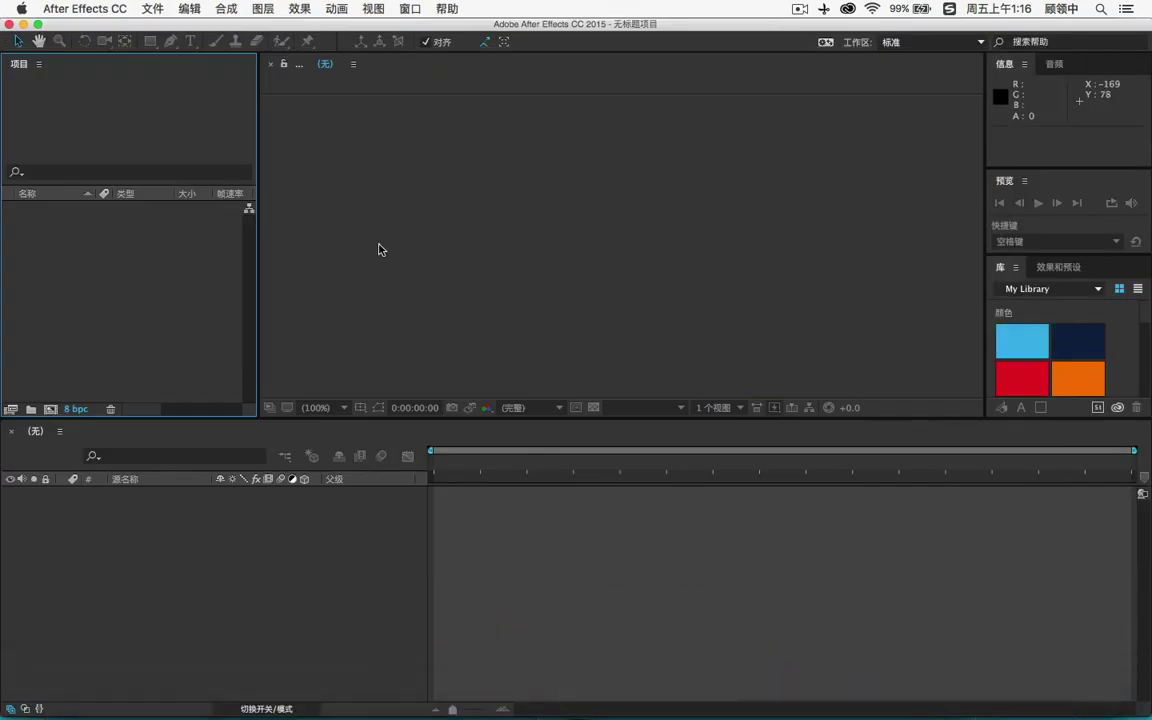
{"action": "left_click", "coordinate": [48, 410]}
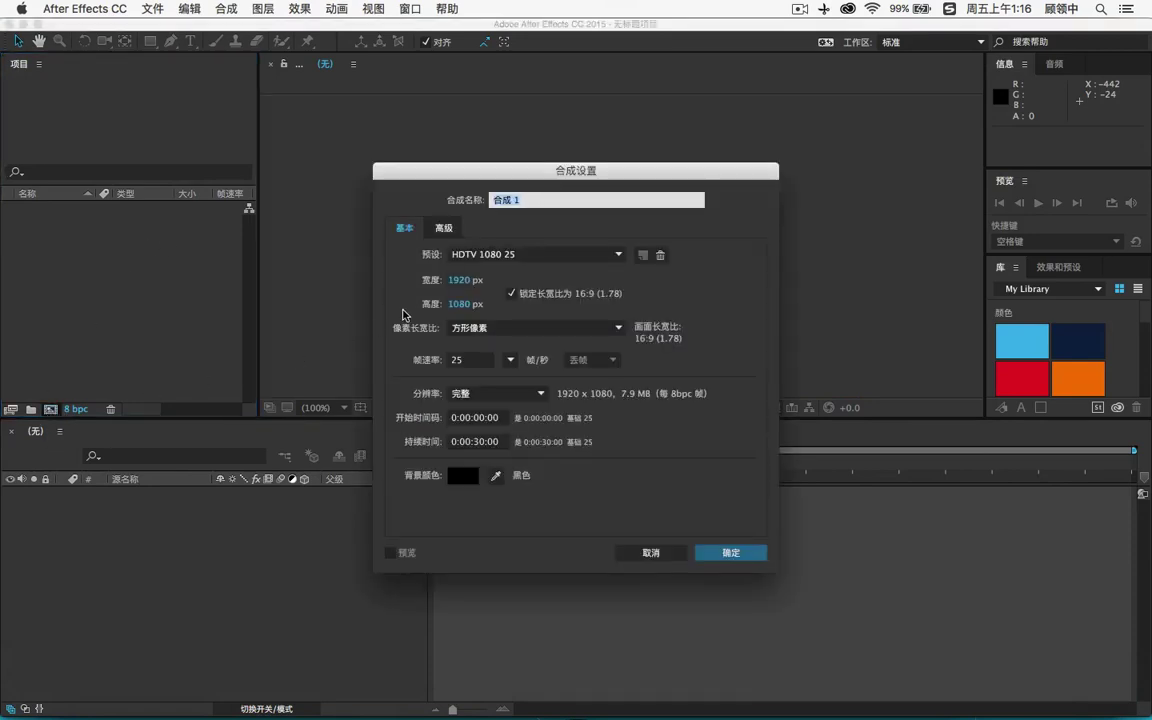
{"action": "left_click", "coordinate": [569, 258]}
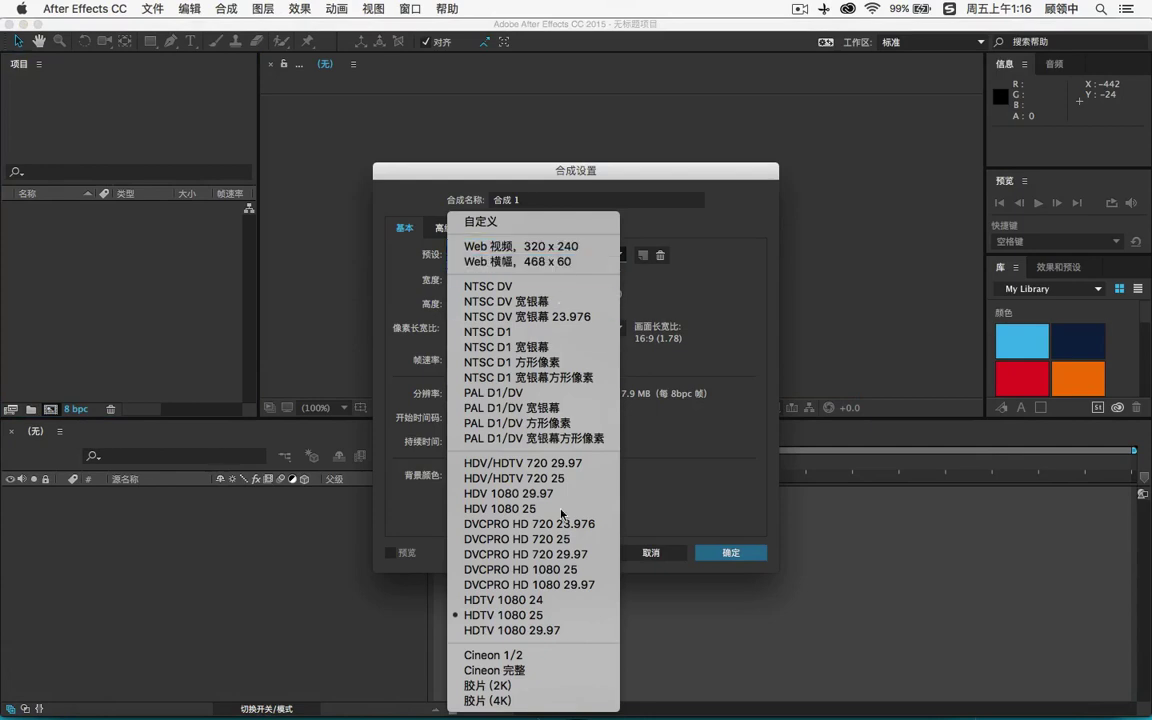
{"action": "left_click", "coordinate": [567, 425]}
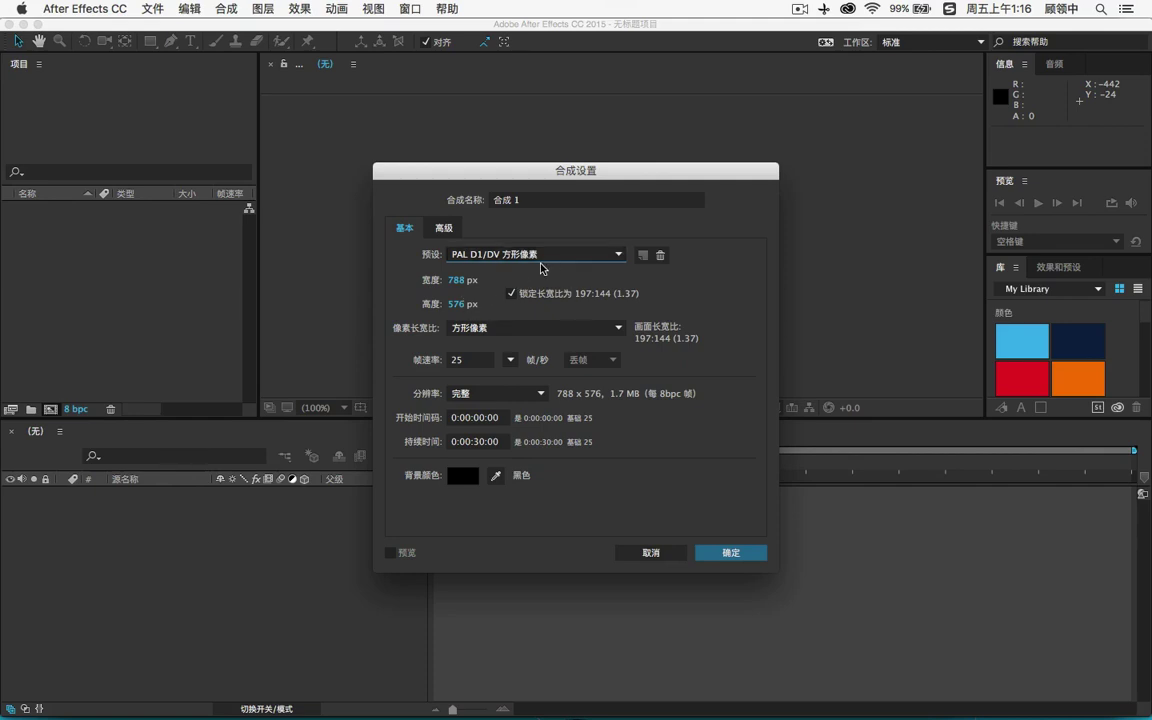
{"action": "left_click", "coordinate": [729, 551]}
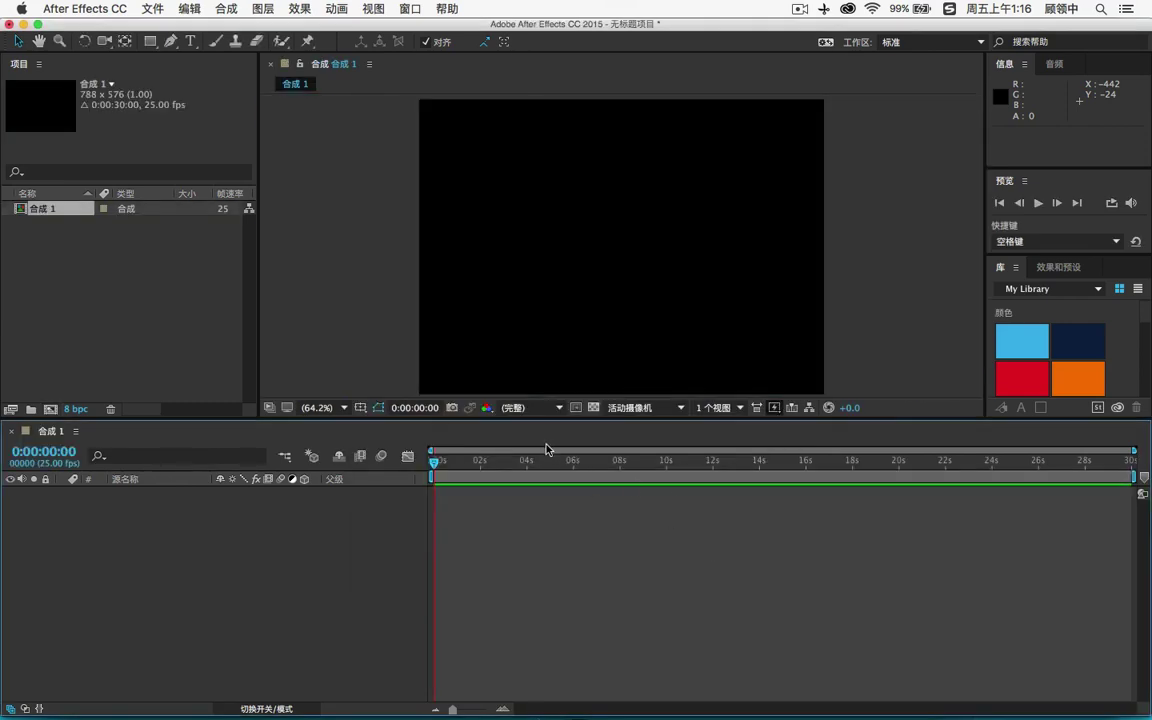
Import 课件.ai from the 父子关系 folder with the import kind set to 素材 and its layers merged
{"action": "left_click", "coordinate": [128, 272]}
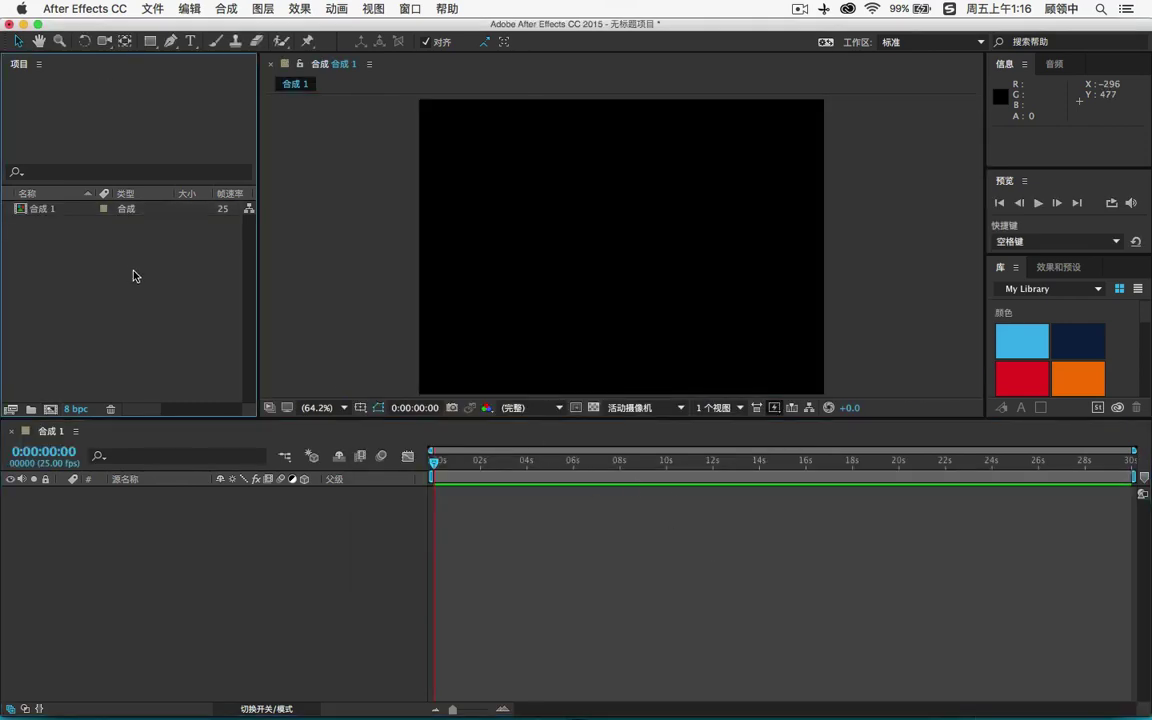
{"action": "left_click", "coordinate": [146, 9]}
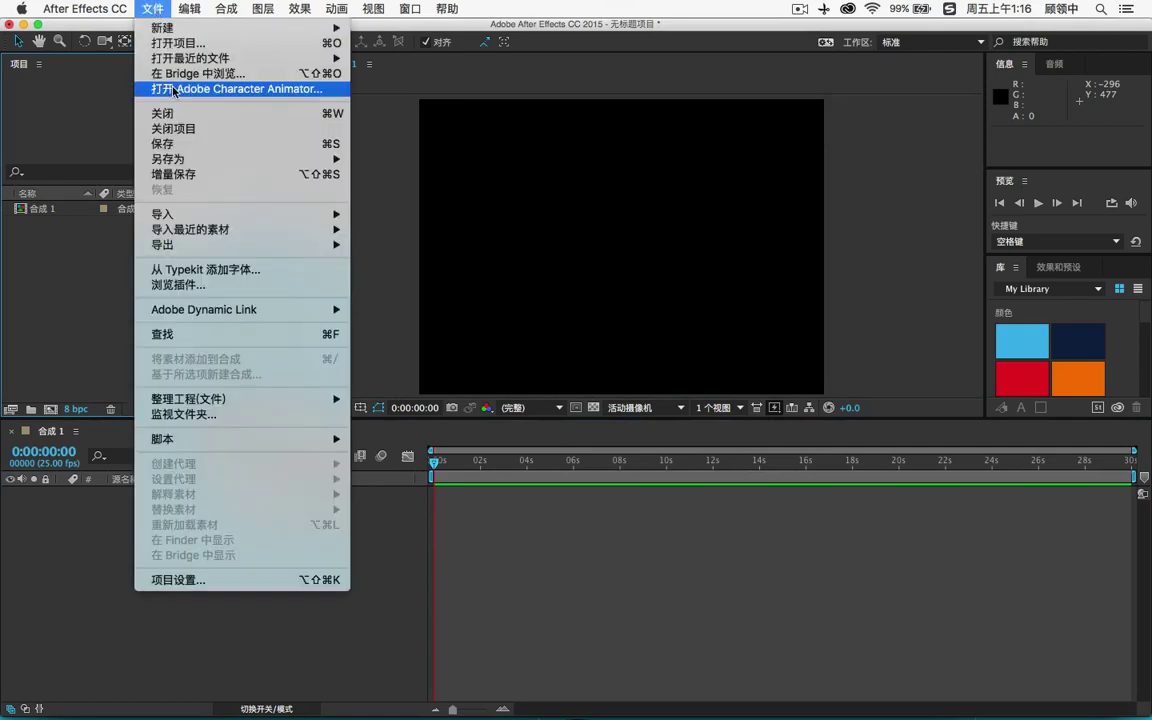
{"action": "mouse_move", "coordinate": [240, 214]}
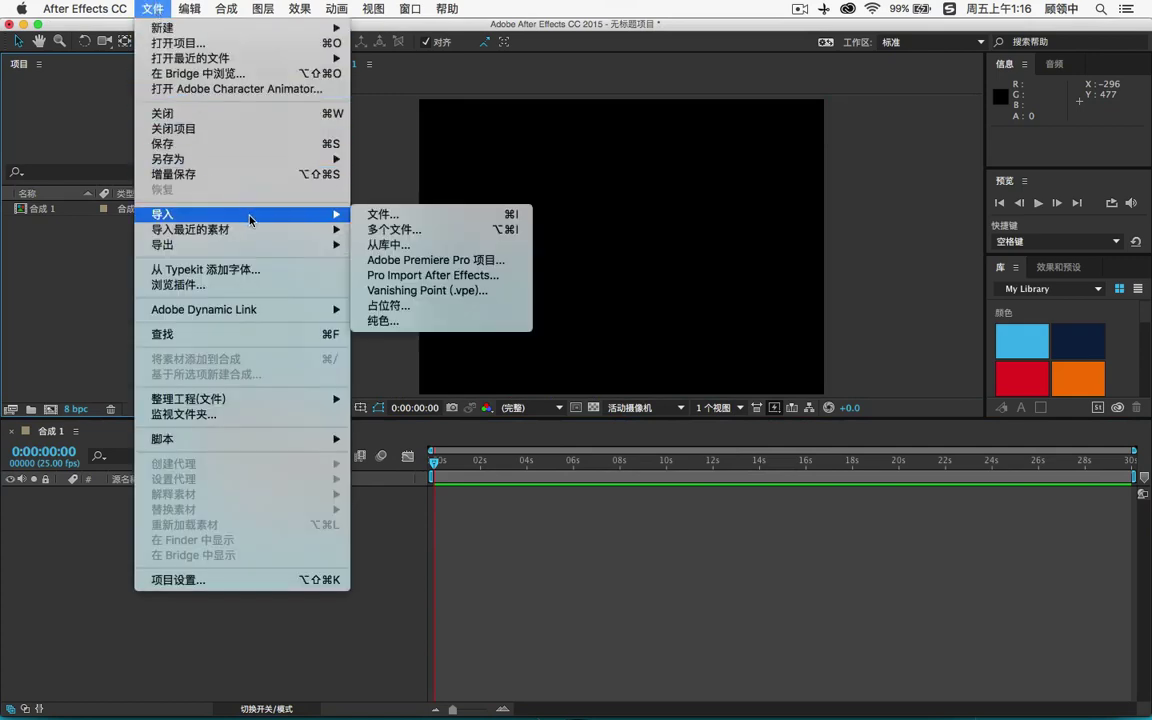
{"action": "left_click", "coordinate": [382, 214]}
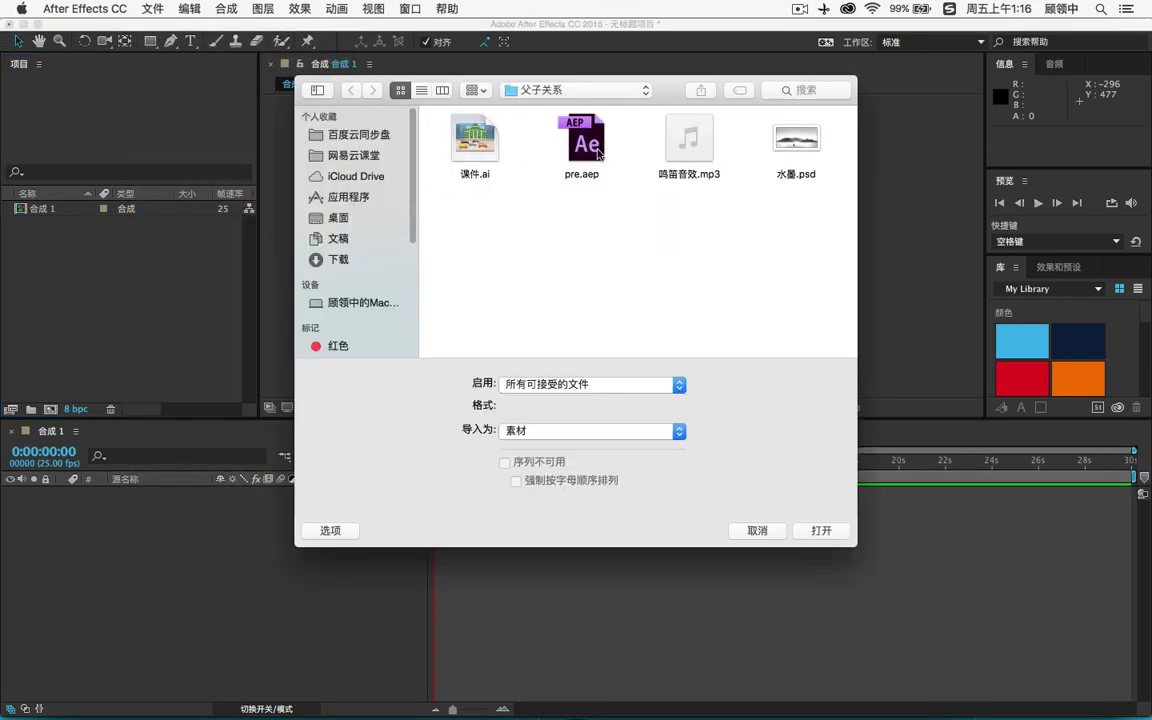
{"action": "left_click", "coordinate": [478, 150]}
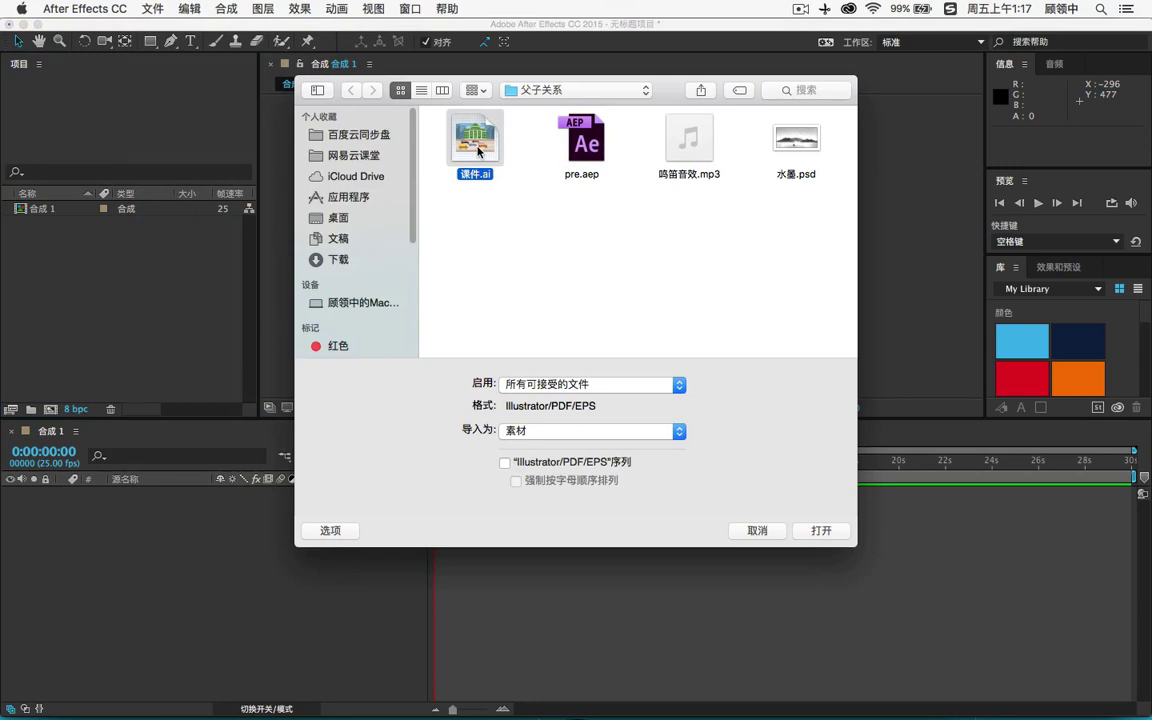
{"action": "double_click", "coordinate": [478, 150]}
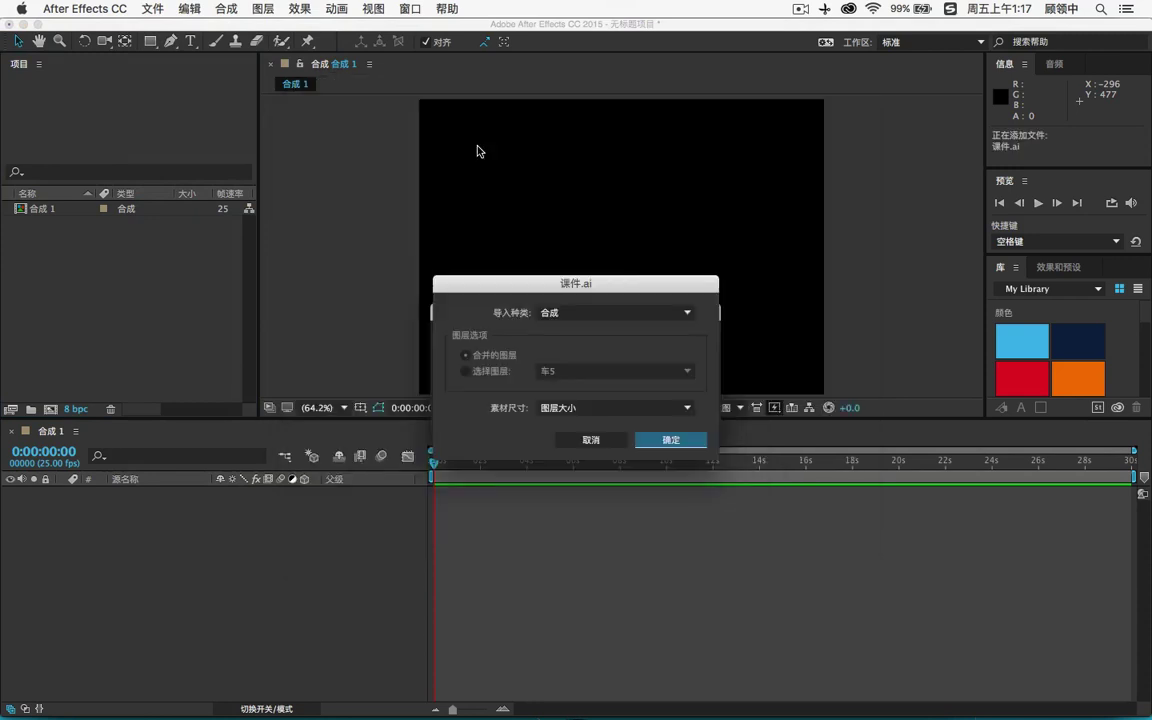
{"action": "left_click", "coordinate": [571, 313]}
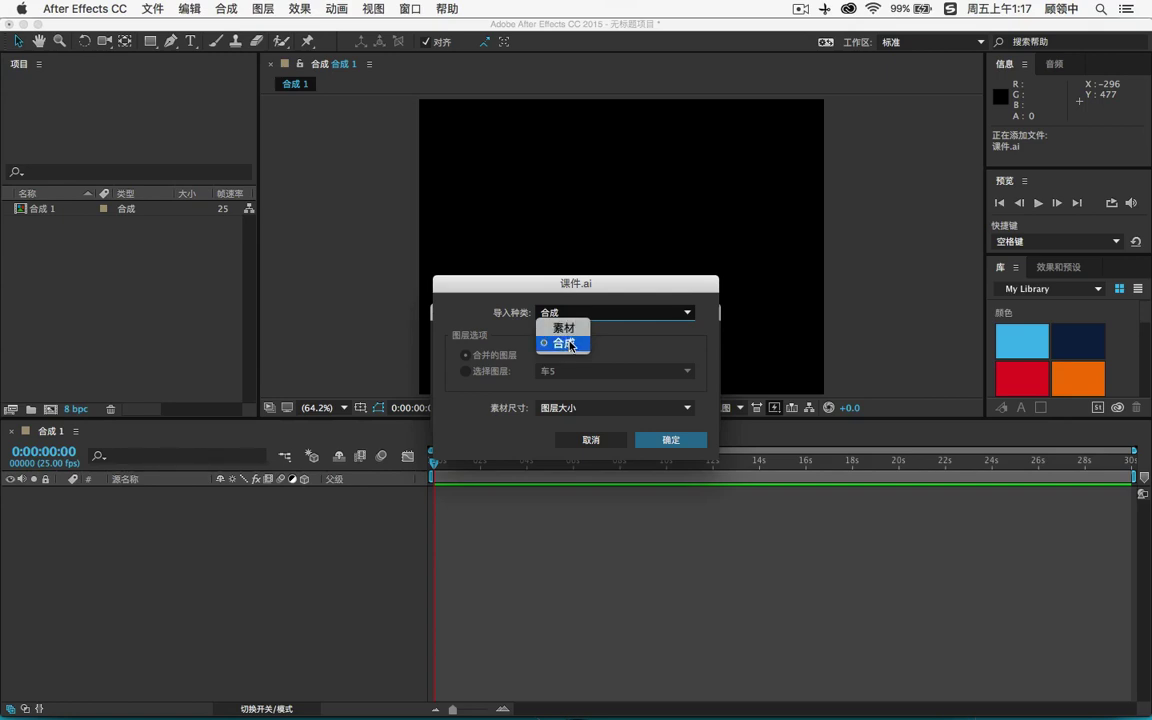
{"action": "left_click", "coordinate": [564, 328]}
{"action": "left_click", "coordinate": [670, 440]}
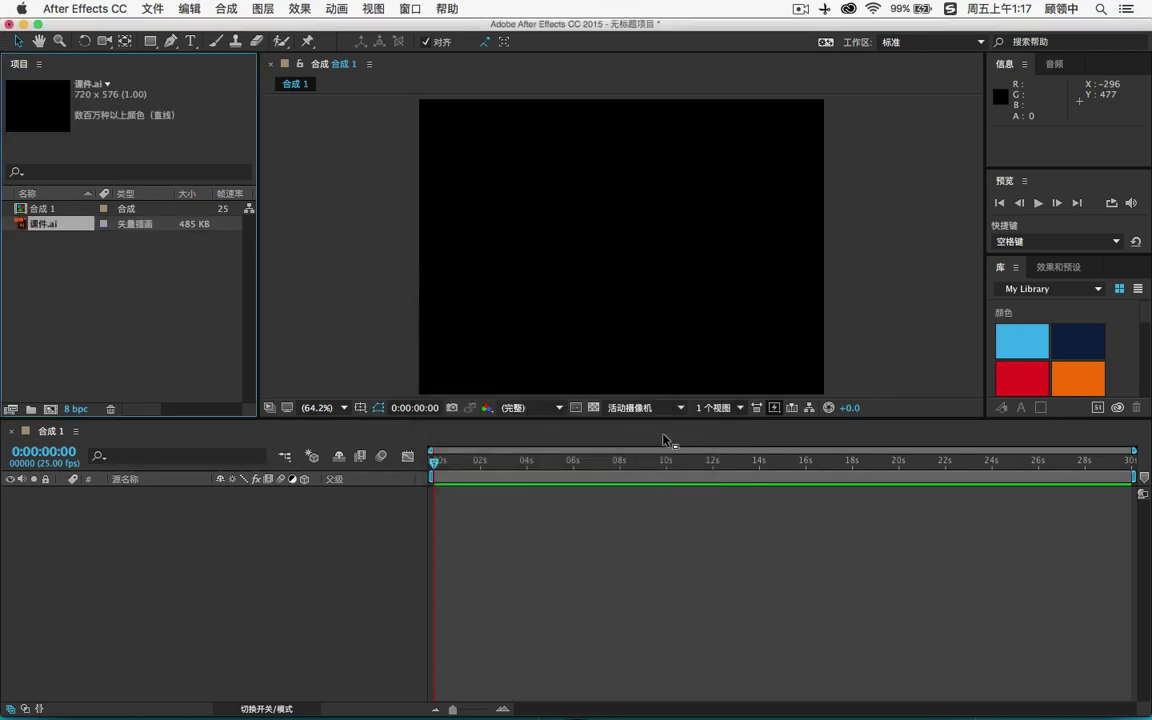
Import 课件.ai again with the import kind set to 合成 and the footage size at 图层大小
{"action": "double_click", "coordinate": [53, 243]}
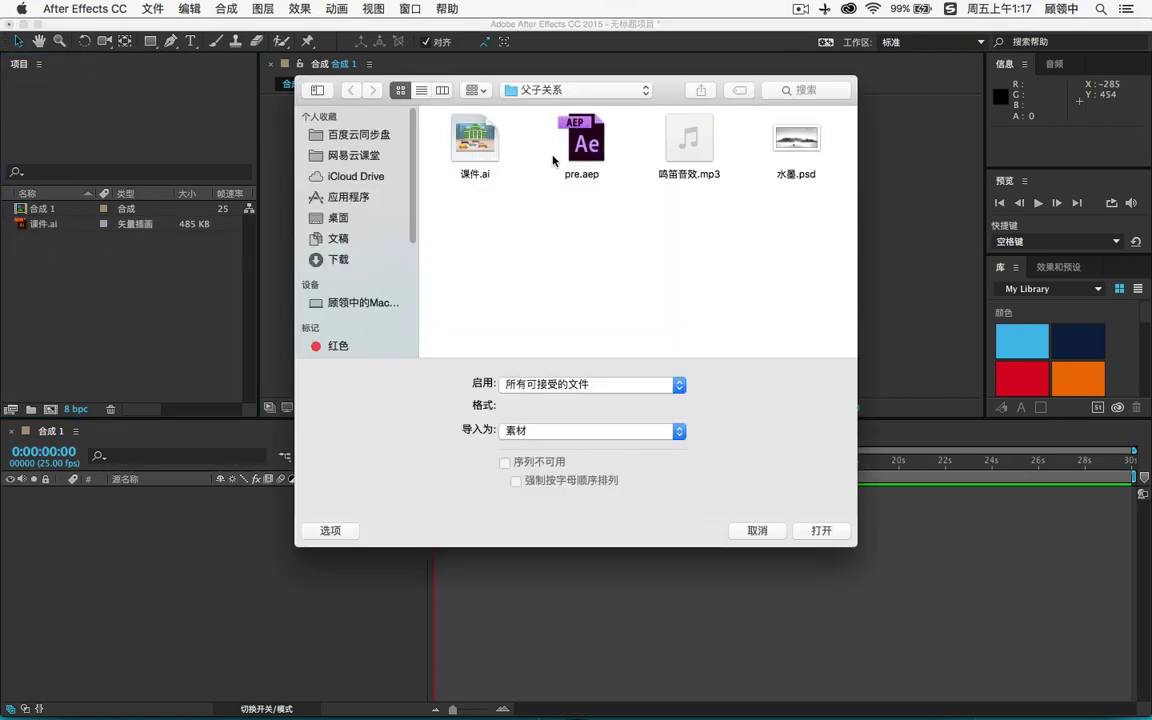
{"action": "left_click", "coordinate": [483, 143]}
{"action": "double_click", "coordinate": [483, 143]}
{"action": "left_click", "coordinate": [562, 313]}
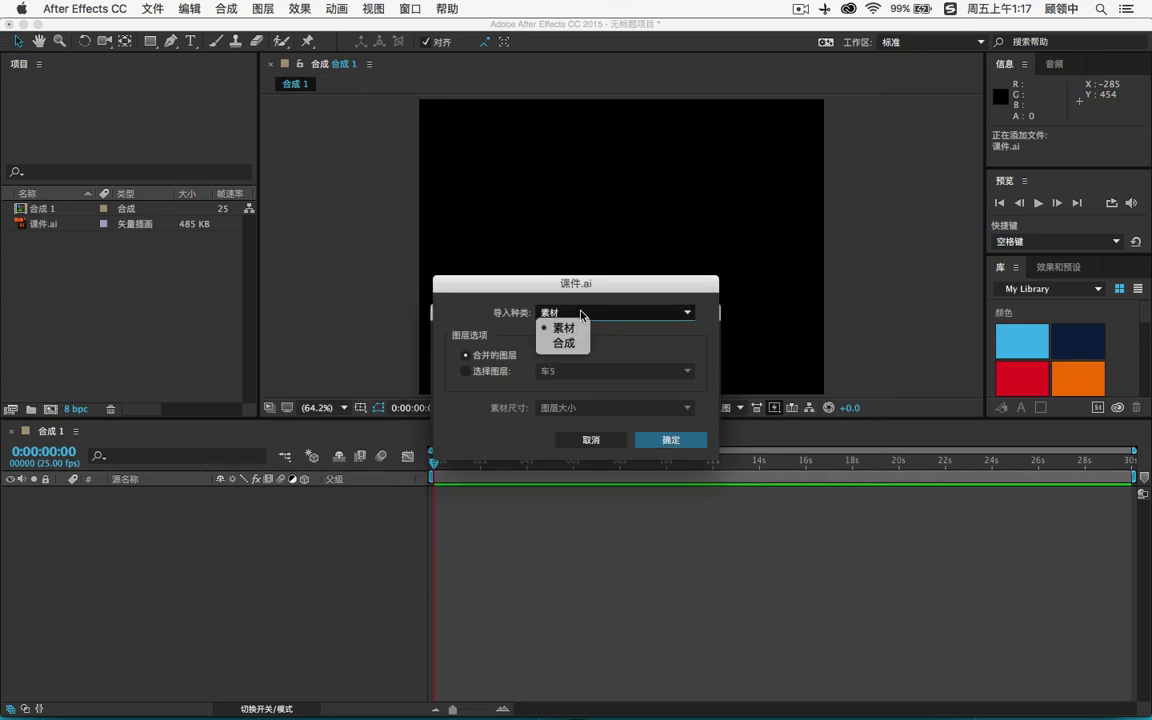
{"action": "left_click", "coordinate": [575, 350]}
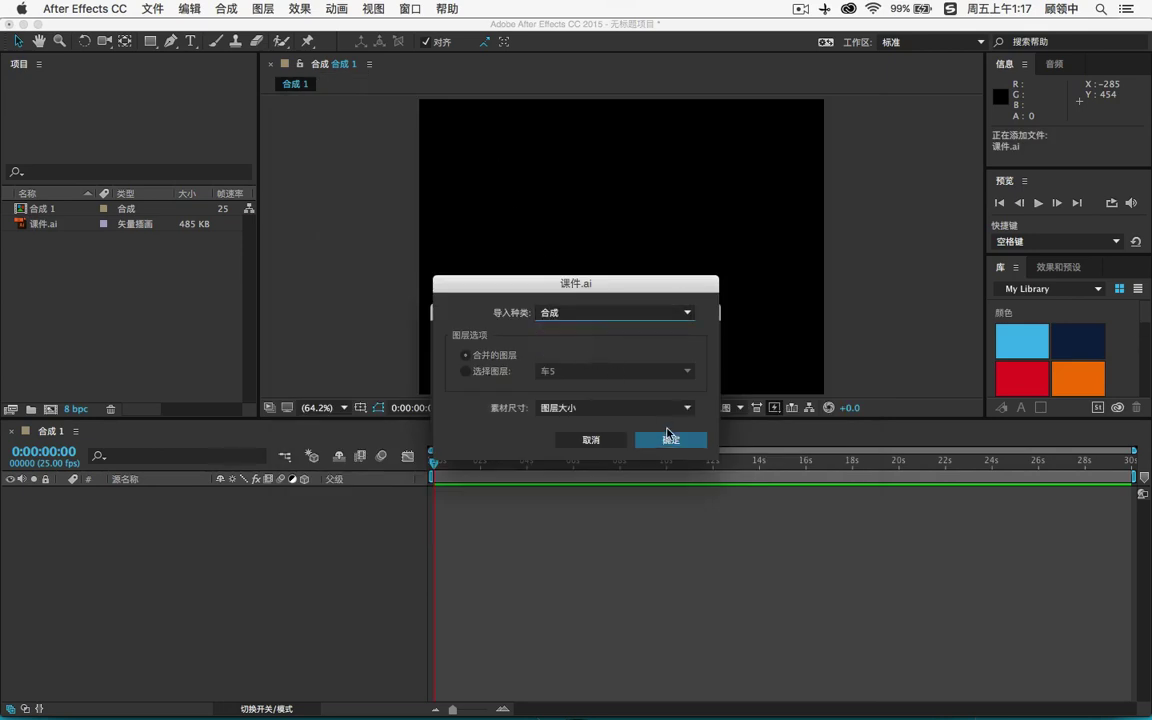
{"action": "left_click", "coordinate": [668, 437]}
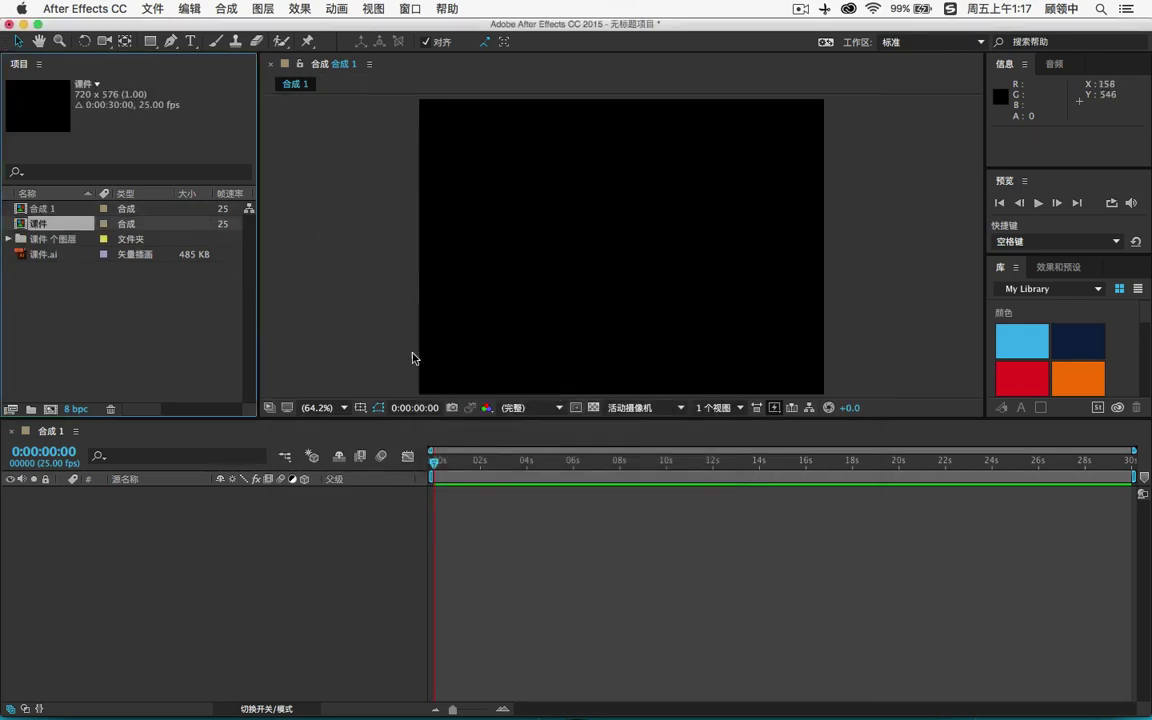
Add all six layers from the 课件 个图层 folder to 合成 1 and move the 背景 layer below the cars
{"action": "left_click", "coordinate": [9, 239]}
{"action": "left_click", "coordinate": [60, 254]}
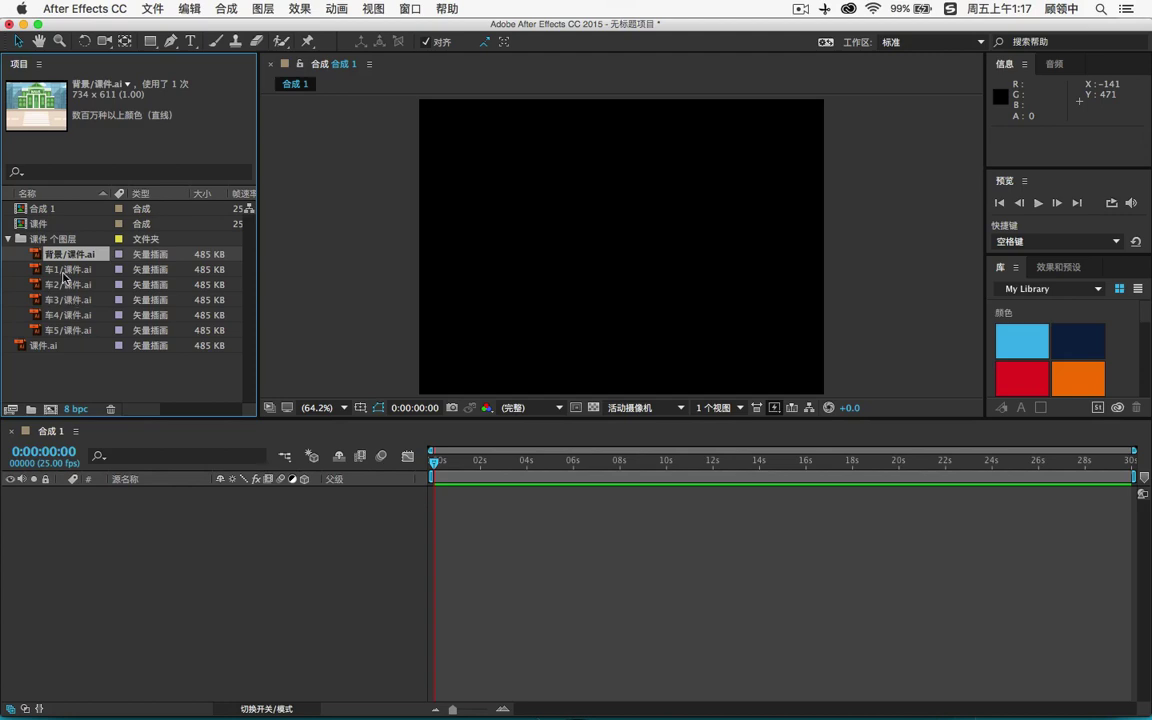
{"action": "left_click", "coordinate": [77, 331], "text": "shift"}
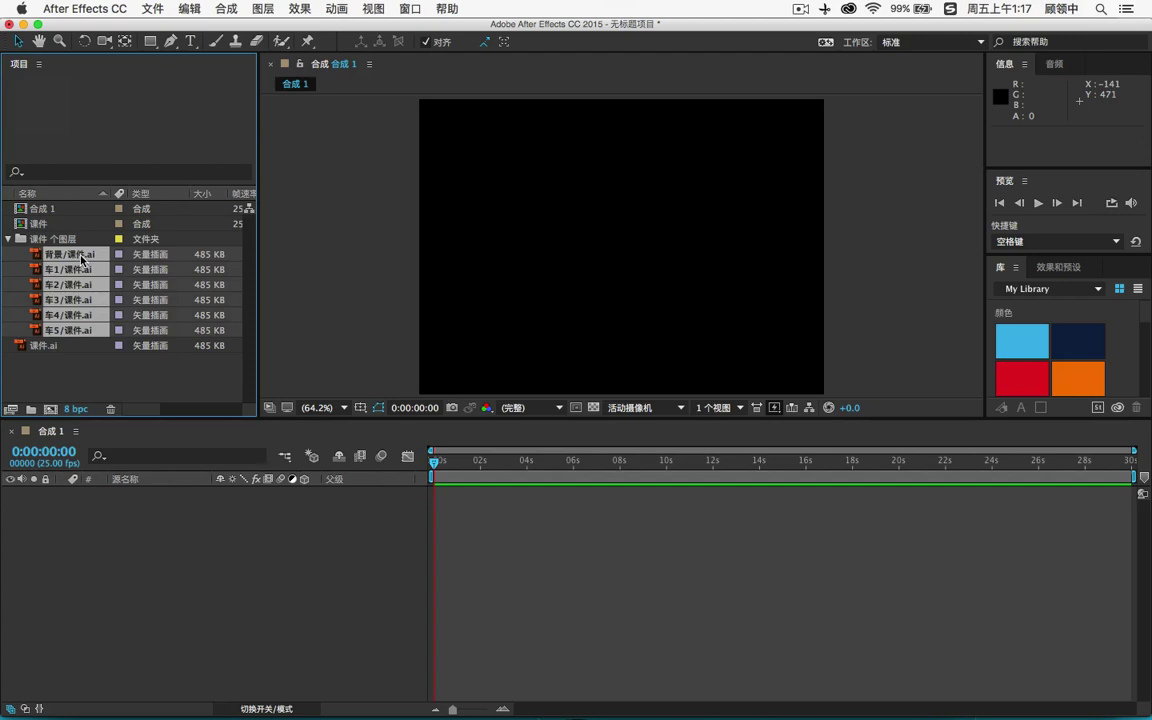
{"action": "left_click_drag", "start_coordinate": [110, 528], "coordinate": [110, 520]}
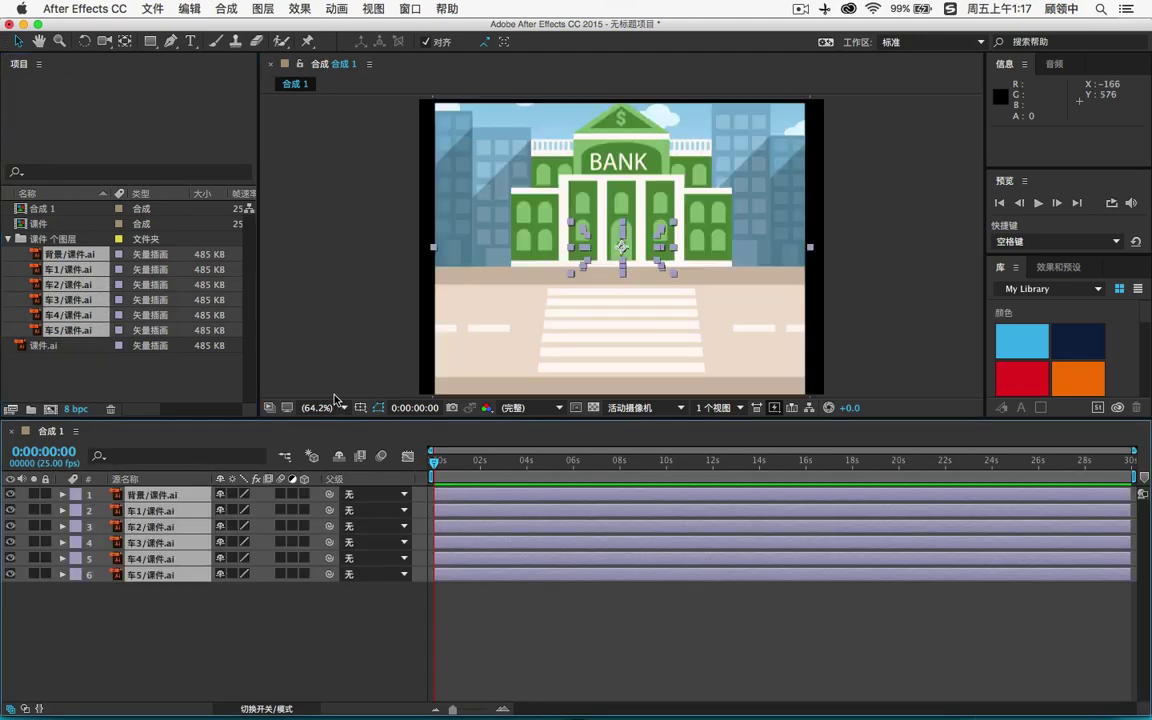
{"action": "left_click", "coordinate": [890, 216]}
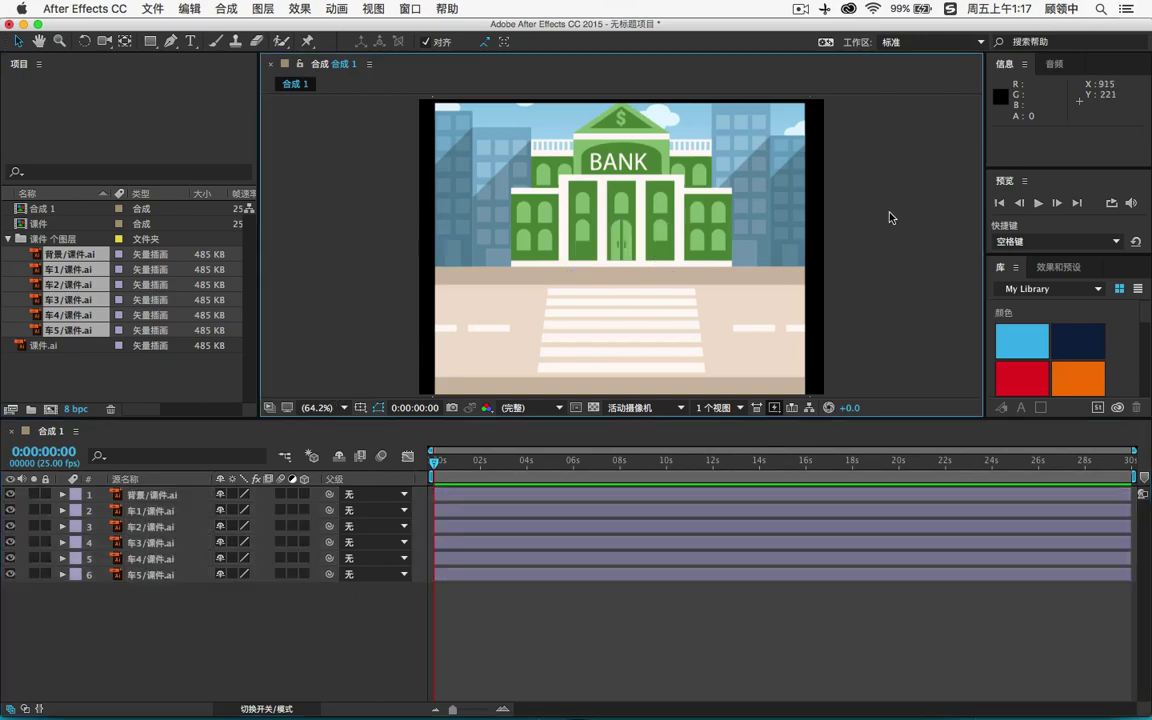
{"action": "left_click", "coordinate": [155, 498]}
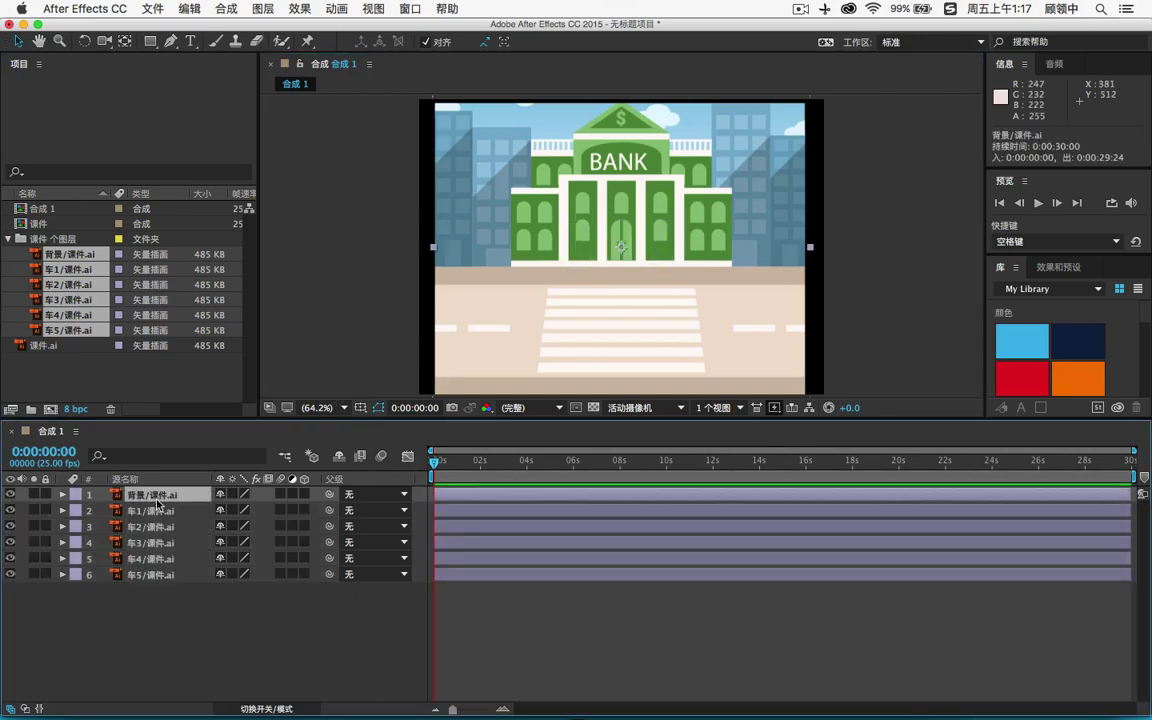
{"action": "left_click_drag", "start_coordinate": [155, 500], "coordinate": [160, 601]}
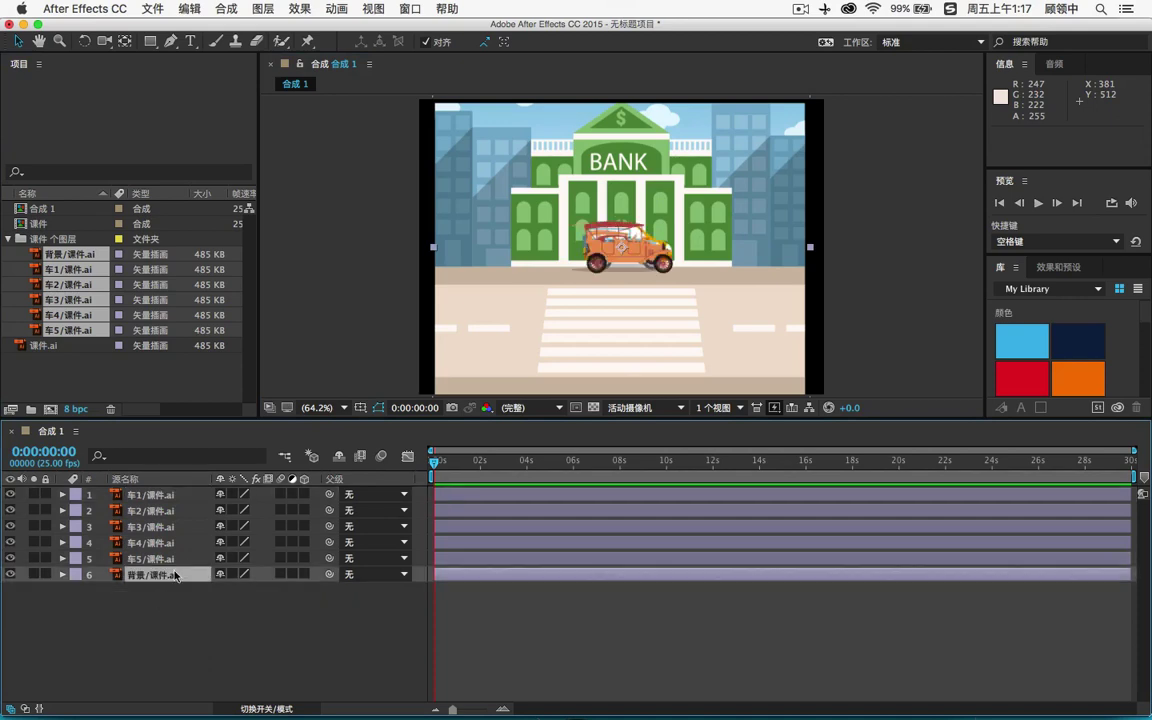
Stretch the 背景 layer horizontally to about 112% and reset both of its scale values to 100%
{"action": "left_click_drag", "start_coordinate": [812, 249], "coordinate": [833, 247]}
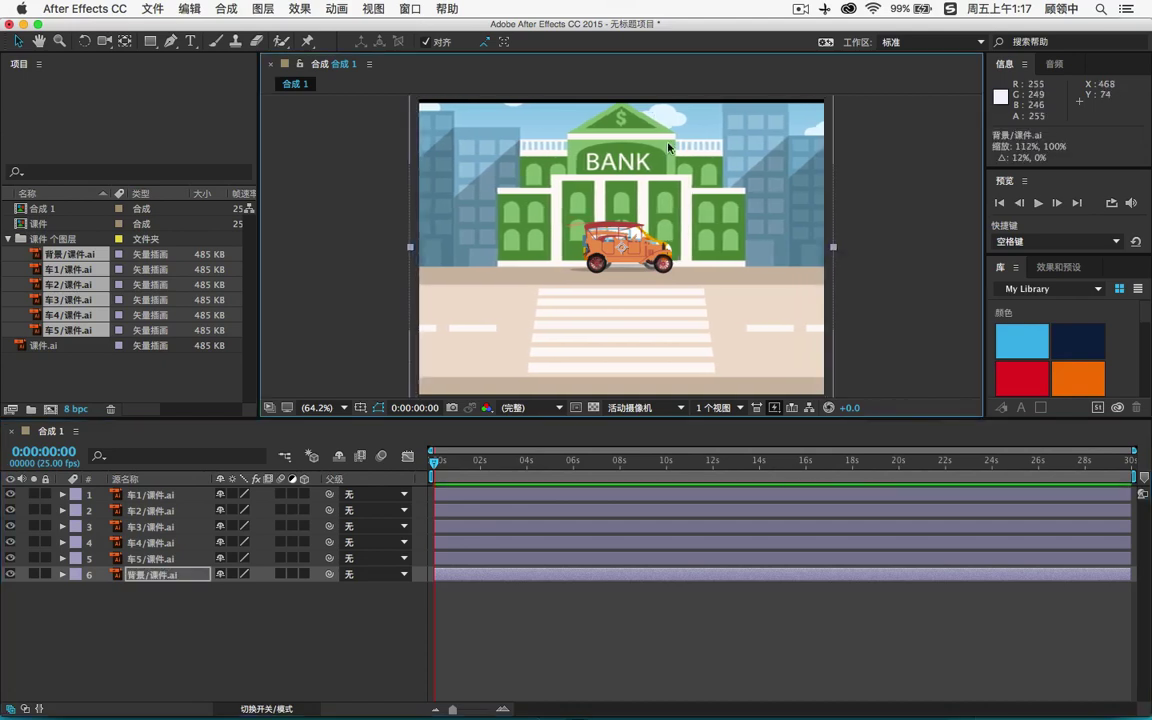
{"action": "left_click", "coordinate": [165, 585]}
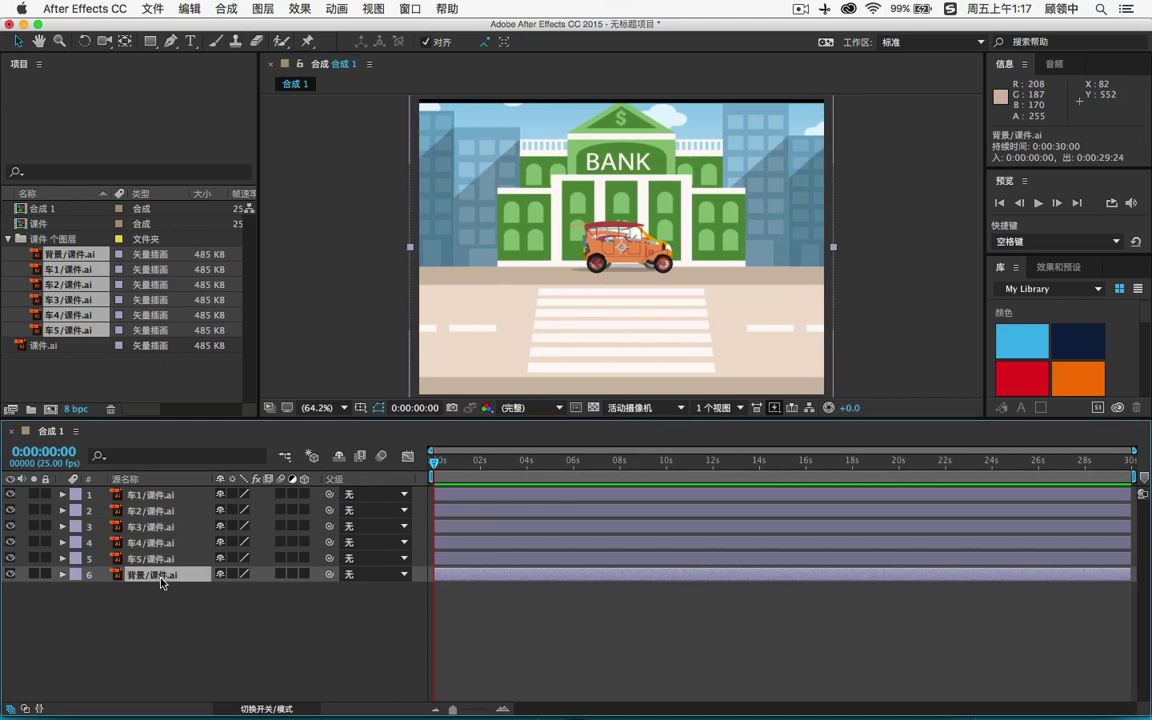
{"action": "left_click", "coordinate": [62, 575]}
{"action": "left_click", "coordinate": [79, 591]}
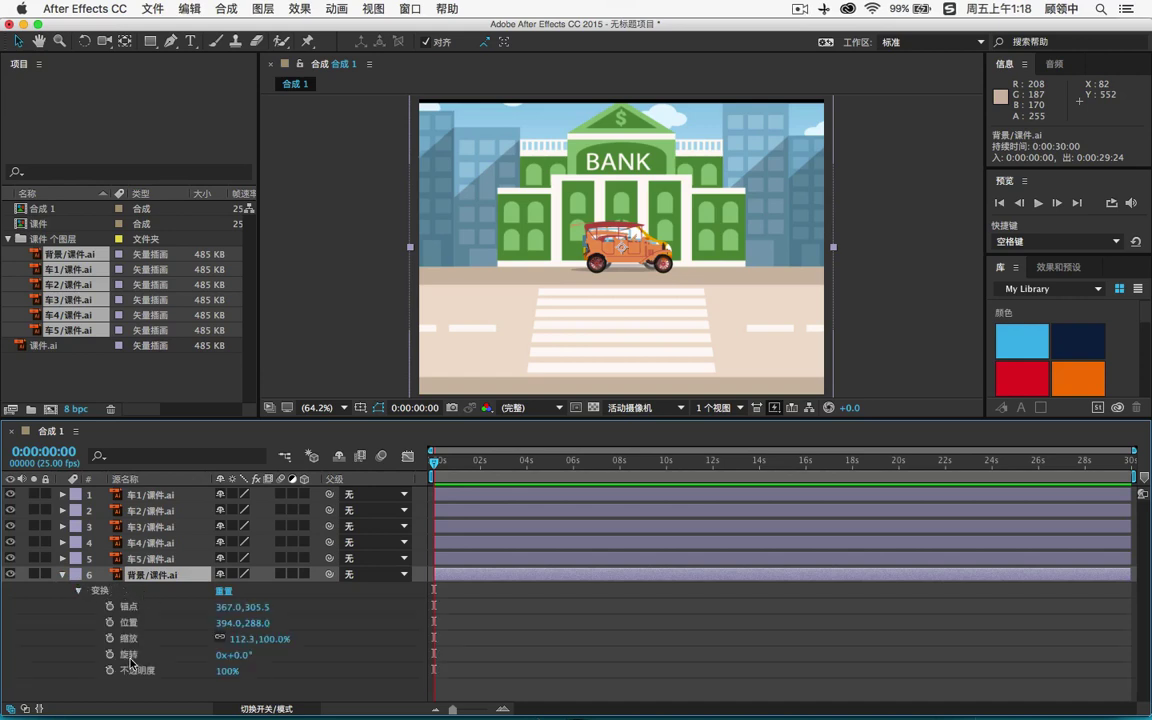
{"action": "left_click", "coordinate": [249, 639]}
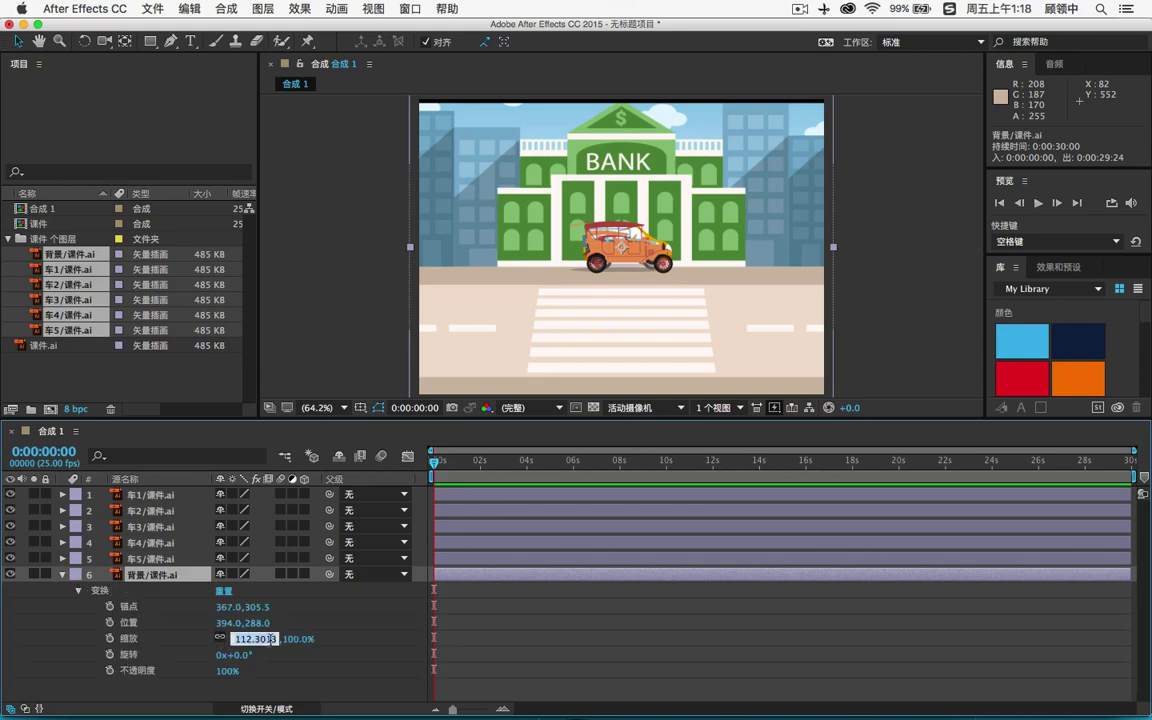
{"action": "type", "text": "100"}
{"action": "key", "text": "Return"}
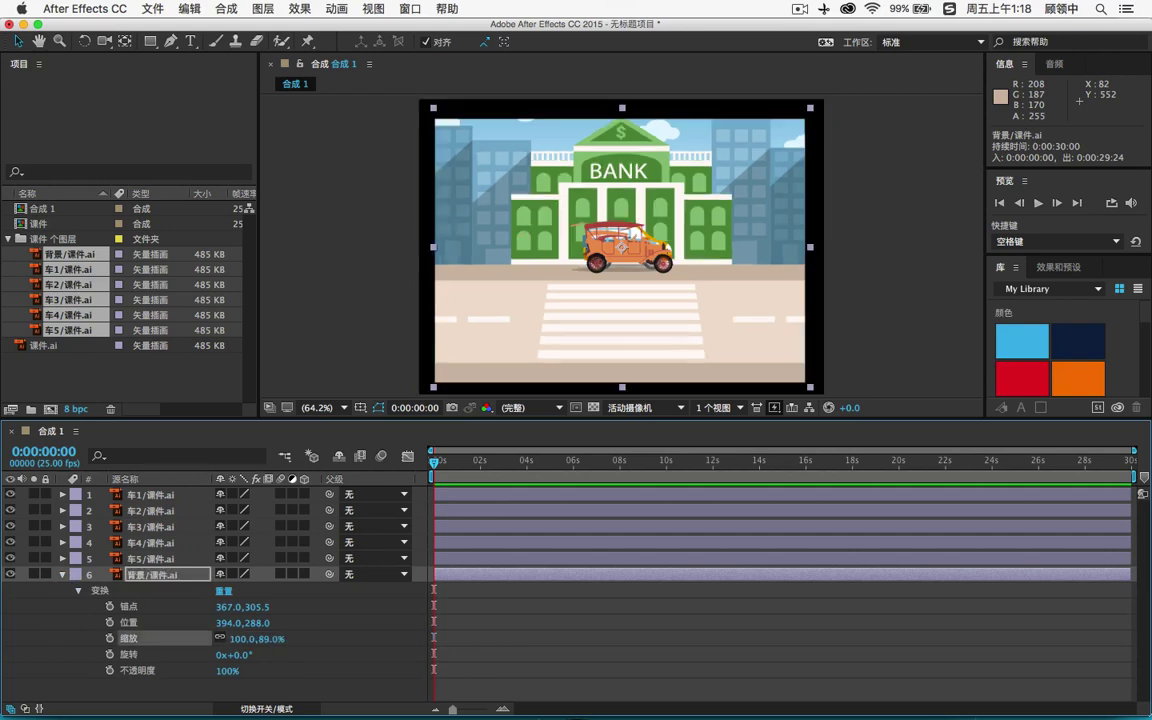
{"action": "left_click", "coordinate": [219, 639]}
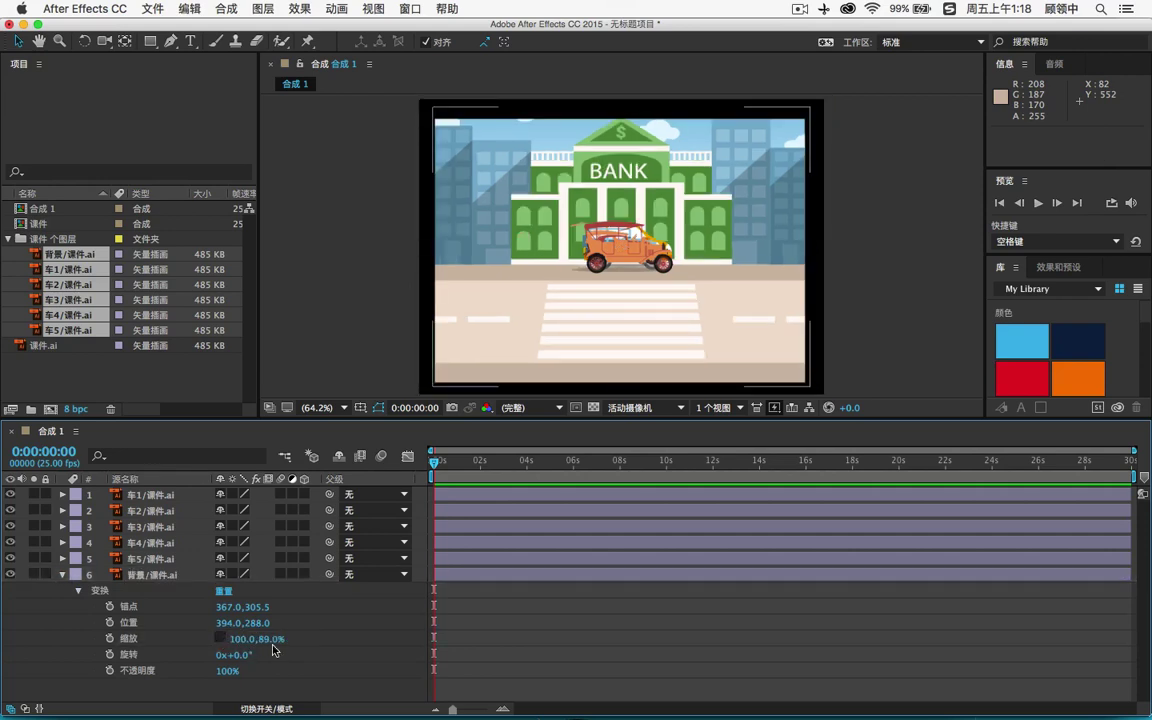
{"action": "left_click", "coordinate": [274, 639]}
{"action": "type", "text": "100"}
{"action": "key", "text": "Return"}
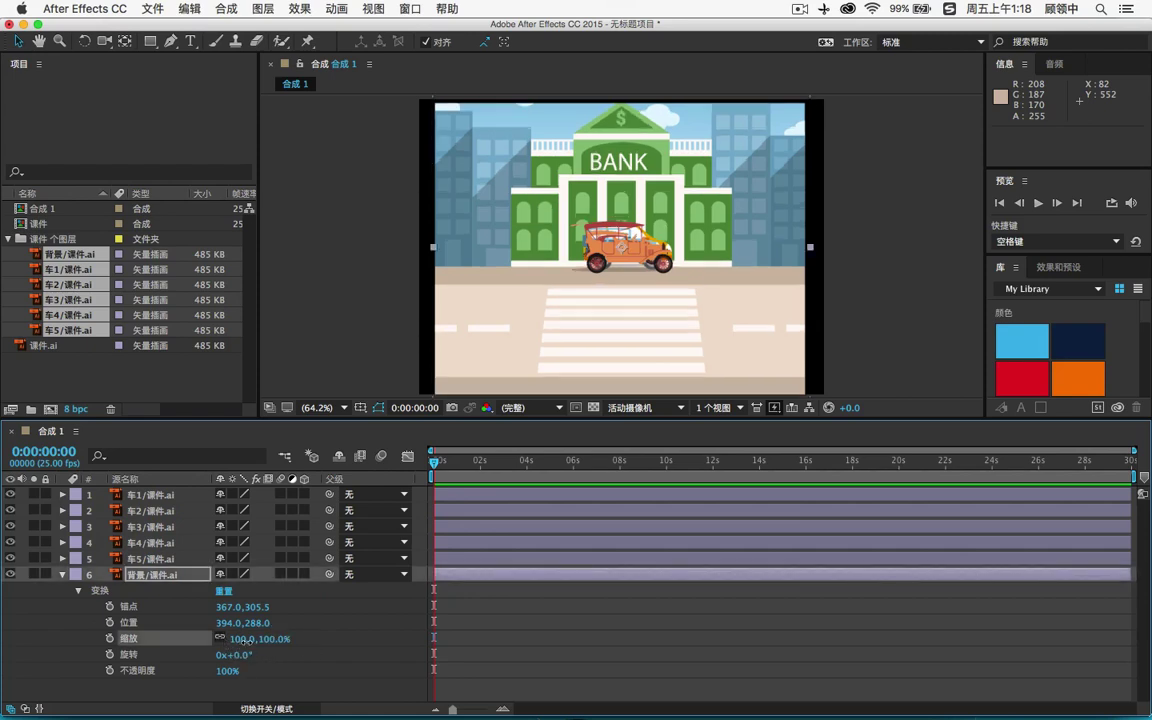
Scale the 背景 layer proportionally to 111% so it fills the frame, and lock the layer
{"action": "left_click_drag", "start_coordinate": [244, 640], "coordinate": [251, 640]}
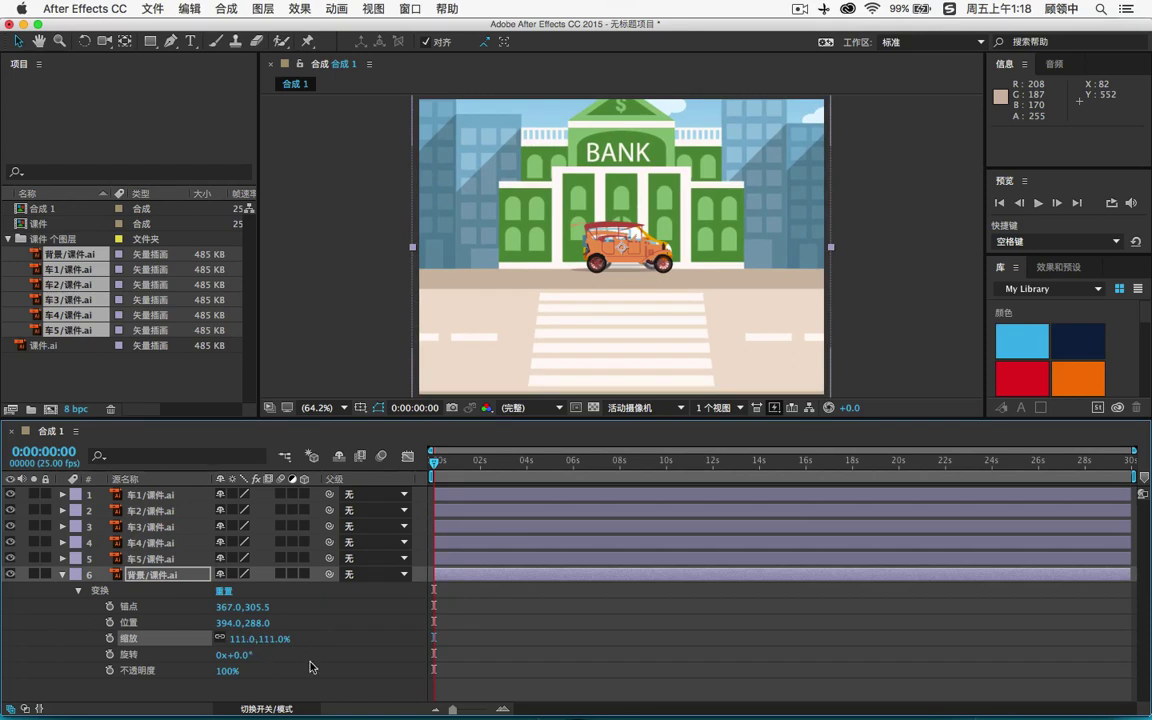
{"action": "left_click", "coordinate": [44, 575]}
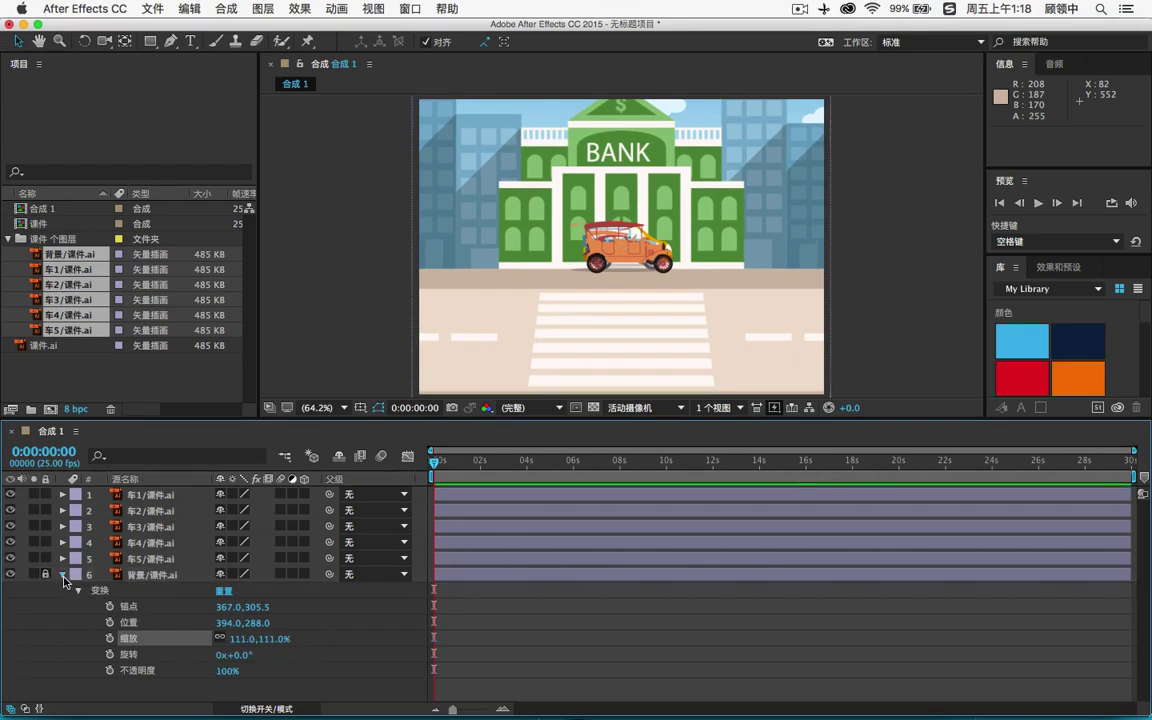
{"action": "left_click", "coordinate": [62, 575]}
{"action": "left_click", "coordinate": [10, 574]}
{"action": "left_click", "coordinate": [10, 574]}
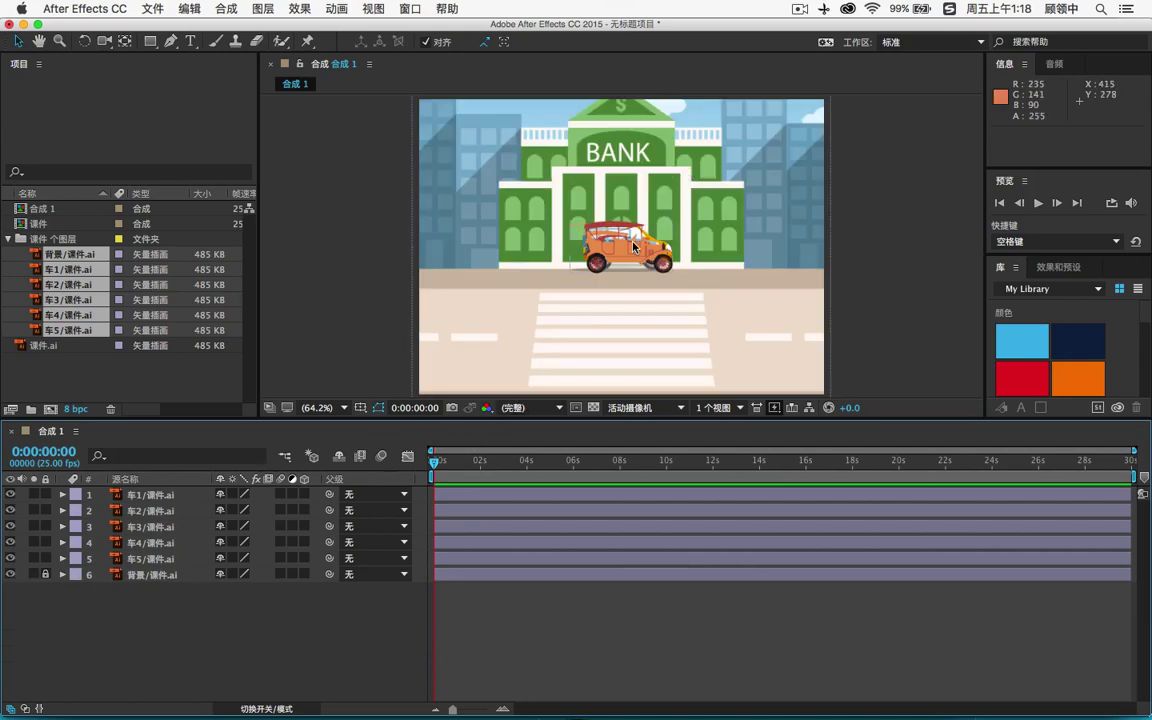
Spread the five overlapping cars apart across the street in front of the bank
{"action": "left_click_drag", "start_coordinate": [632, 246], "coordinate": [661, 294]}
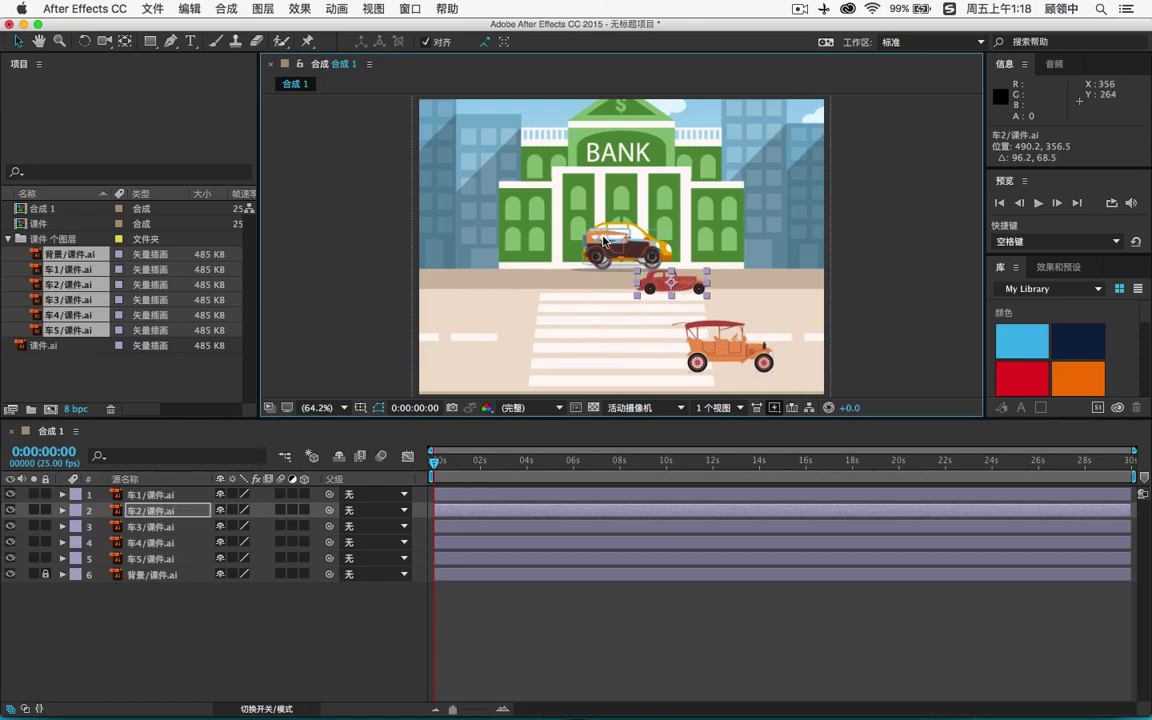
{"action": "left_click_drag", "start_coordinate": [594, 235], "coordinate": [459, 300]}
{"action": "left_click_drag", "start_coordinate": [645, 250], "coordinate": [618, 352]}
{"action": "left_click_drag", "start_coordinate": [620, 250], "coordinate": [497, 355]}
{"action": "left_click_drag", "start_coordinate": [600, 345], "coordinate": [610, 318]}
{"action": "left_click", "coordinate": [746, 305]}
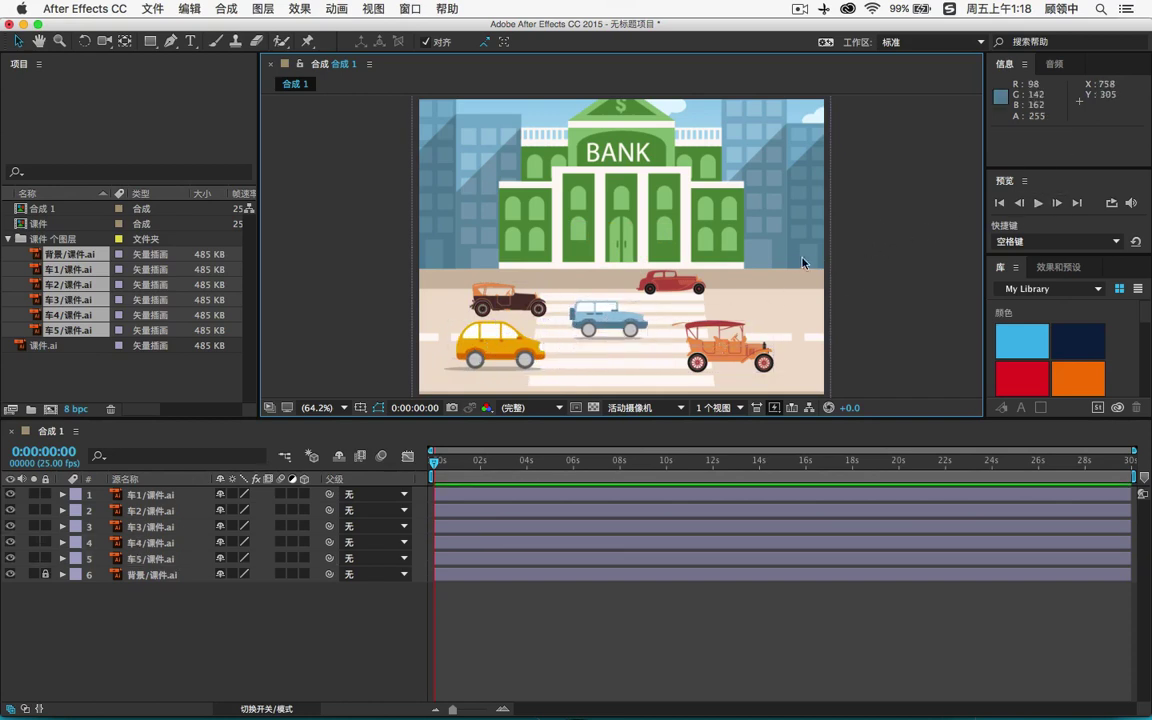
Add a null object (空对象) to 合成 1 and expand its layer properties
{"action": "key", "text": "h"}
{"action": "mouse_move", "coordinate": [743, 267]}
{"action": "left_mouse_down"}
{"action": "mouse_move", "coordinate": [738, 255]}
{"action": "mouse_move", "coordinate": [736, 268]}
{"action": "left_mouse_up"}
{"action": "key", "text": "v"}
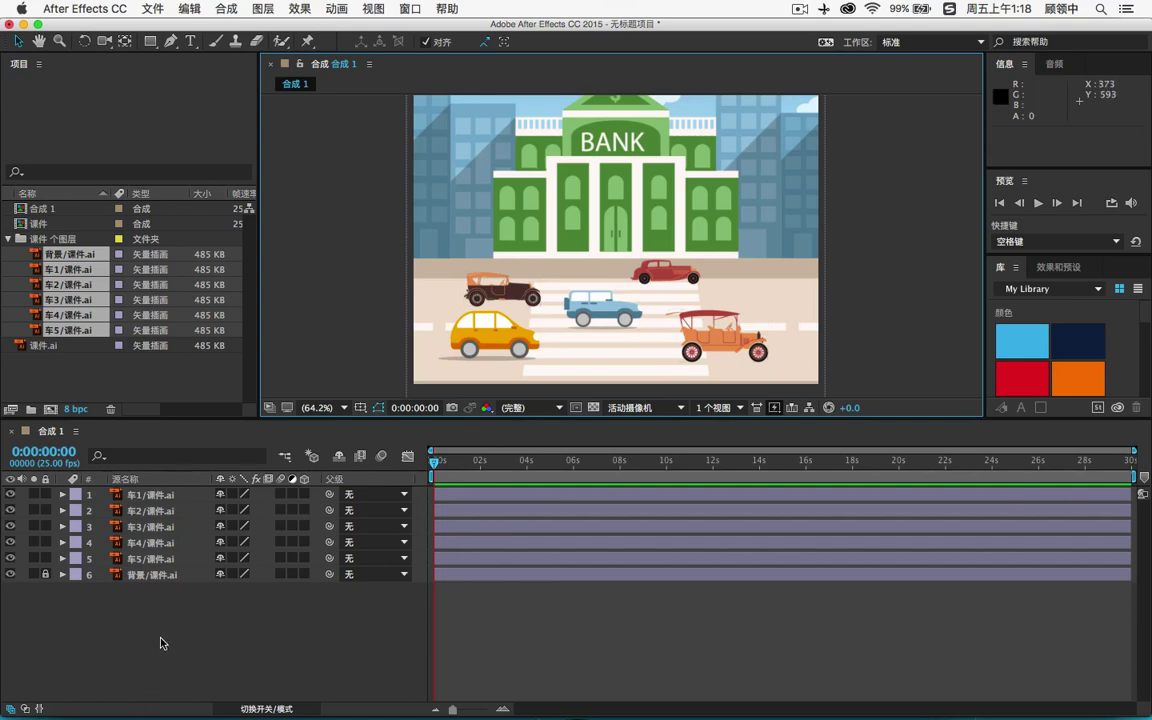
{"action": "right_click", "coordinate": [118, 626]}
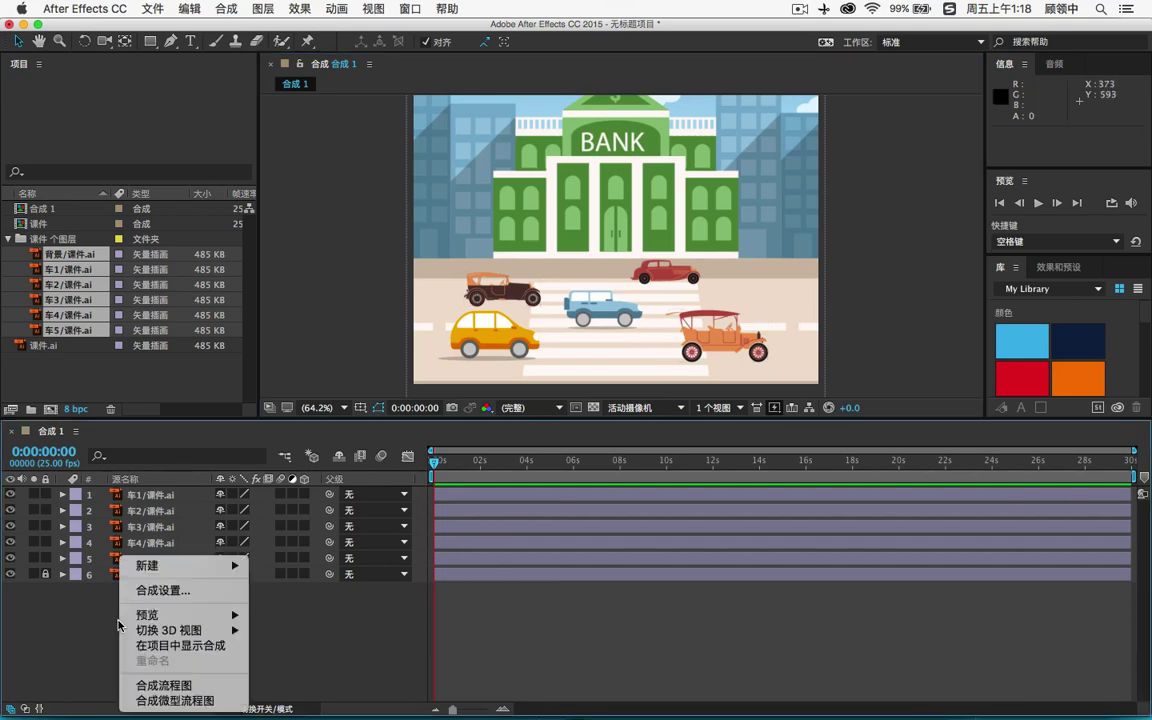
{"action": "mouse_move", "coordinate": [175, 565]}
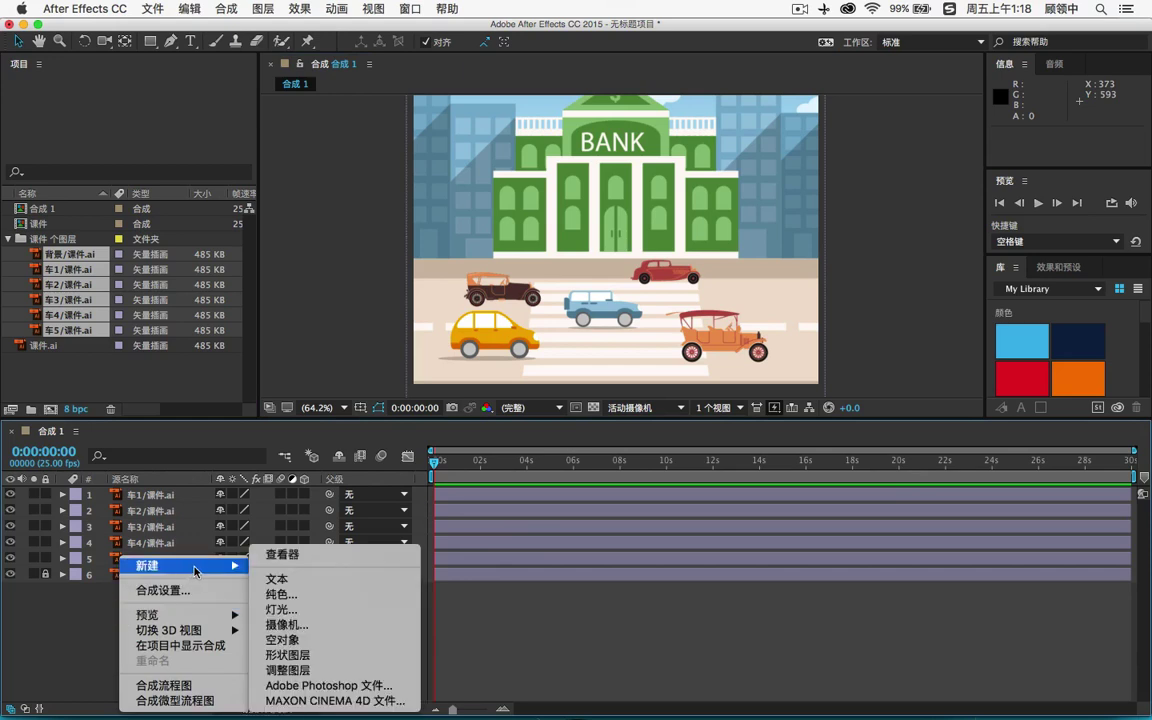
{"action": "left_click", "coordinate": [320, 640]}
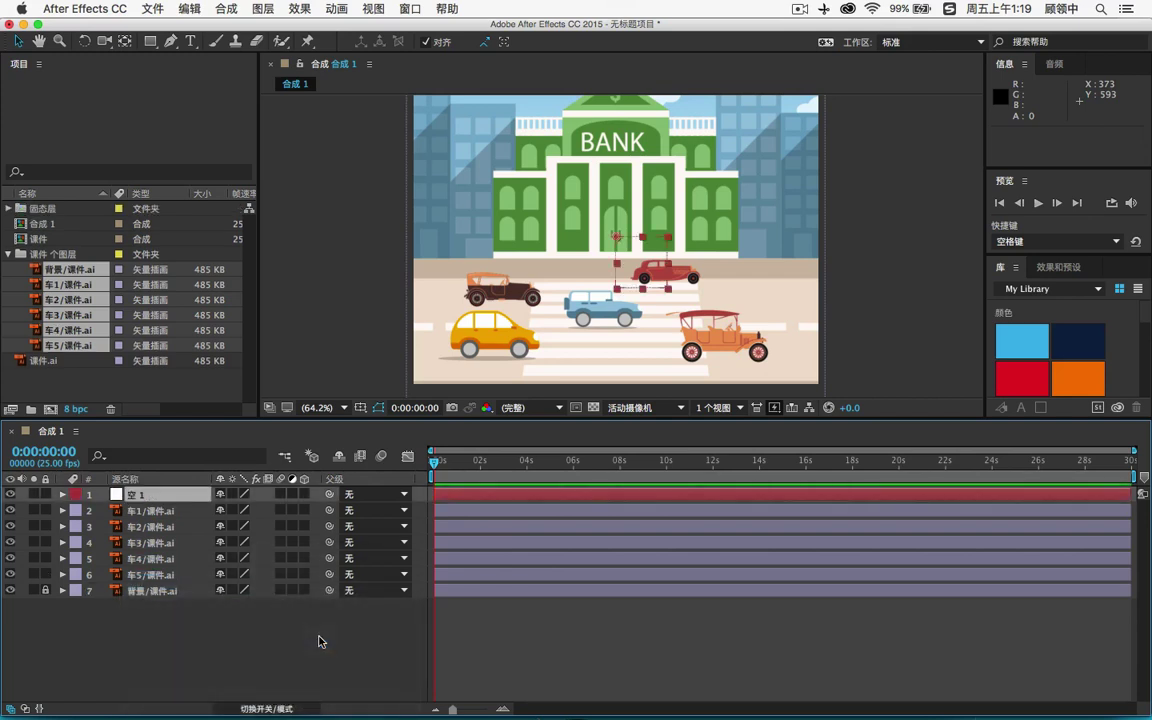
{"action": "left_click", "coordinate": [62, 494]}
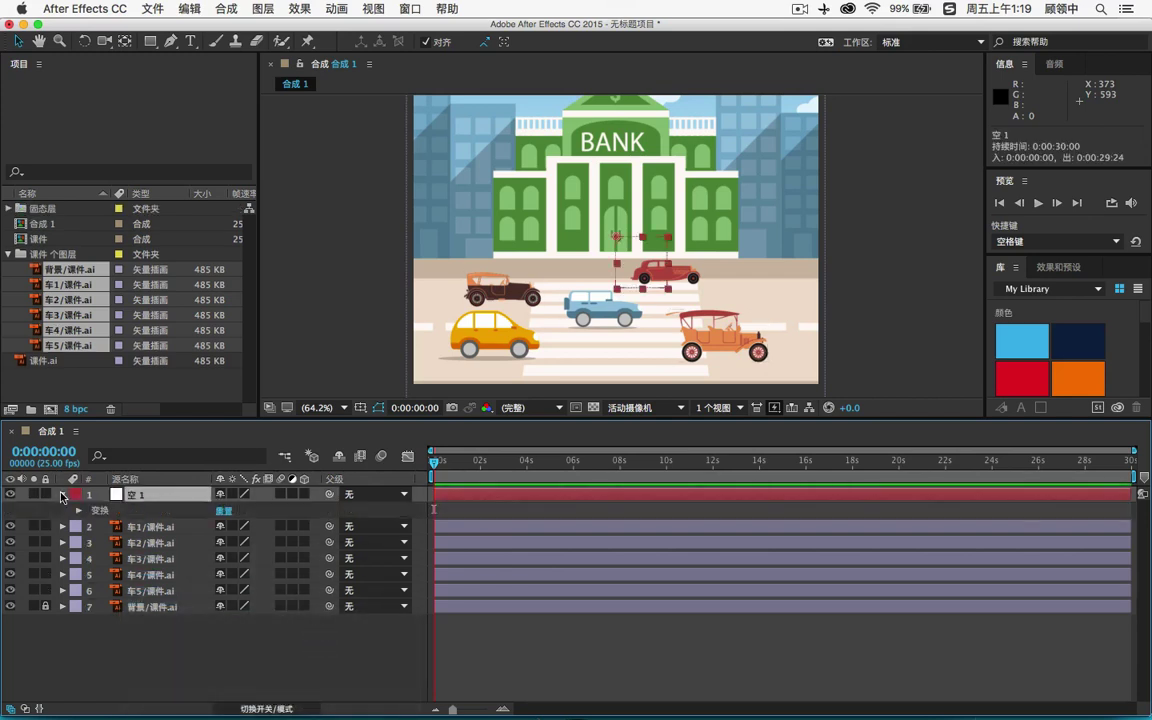
Add a position (位置) keyframe to 空 1 at 0:00:00:00 and set its position to 88.0, 288.0
{"action": "left_click", "coordinate": [73, 514]}
{"action": "left_click", "coordinate": [78, 512]}
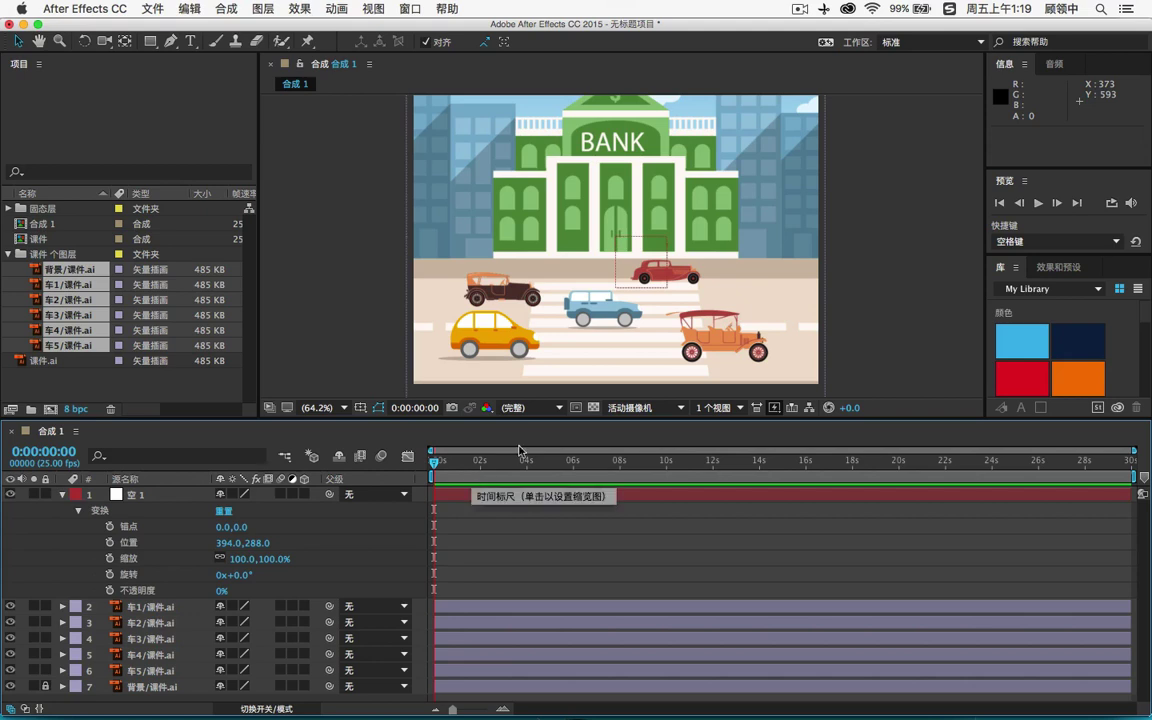
{"action": "left_click", "coordinate": [133, 494]}
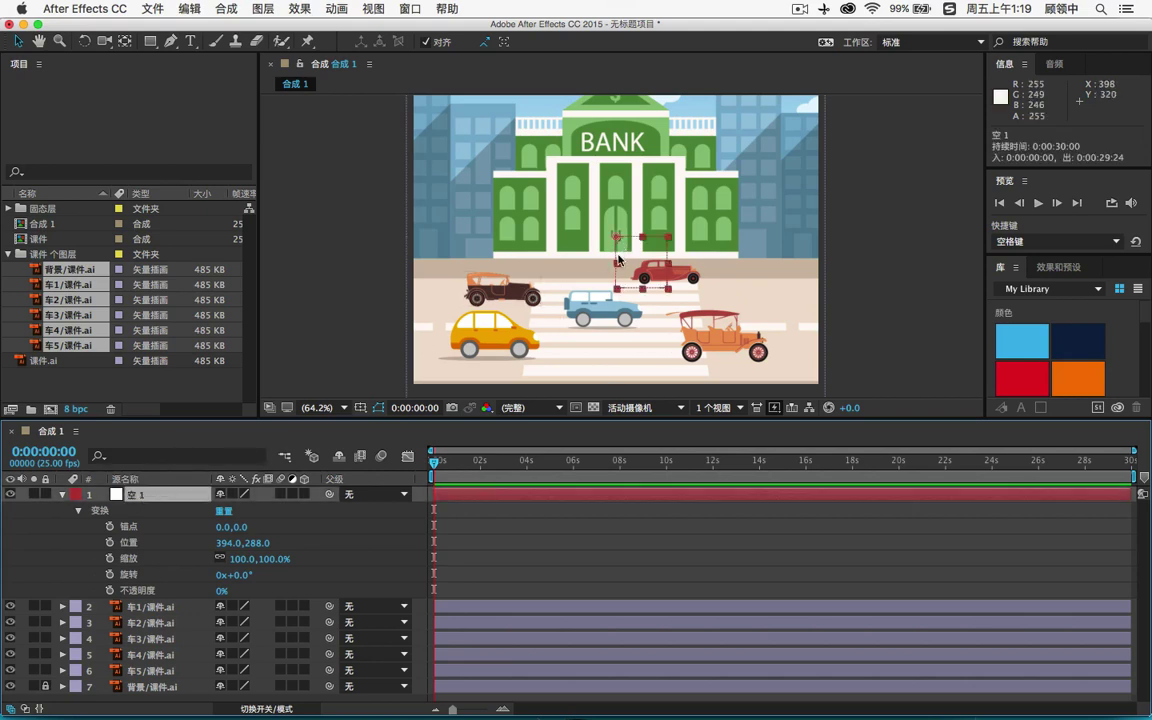
{"action": "left_click", "coordinate": [110, 544]}
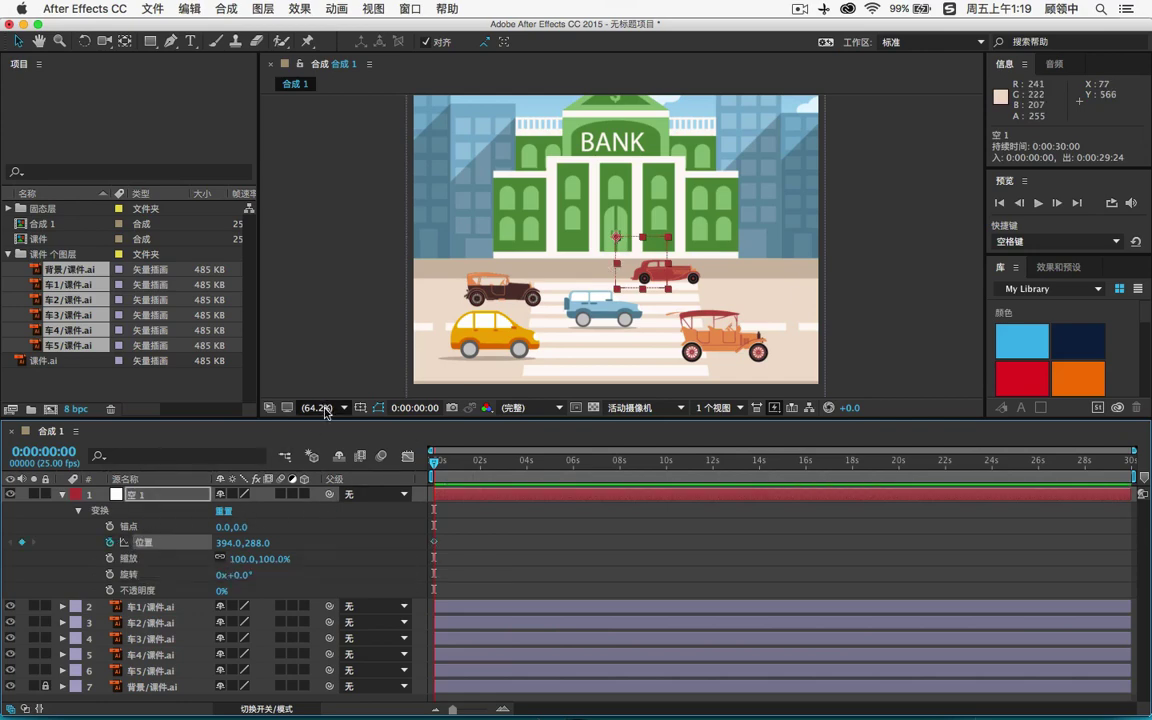
{"action": "left_click_drag", "start_coordinate": [222, 547], "coordinate": [125, 547]}
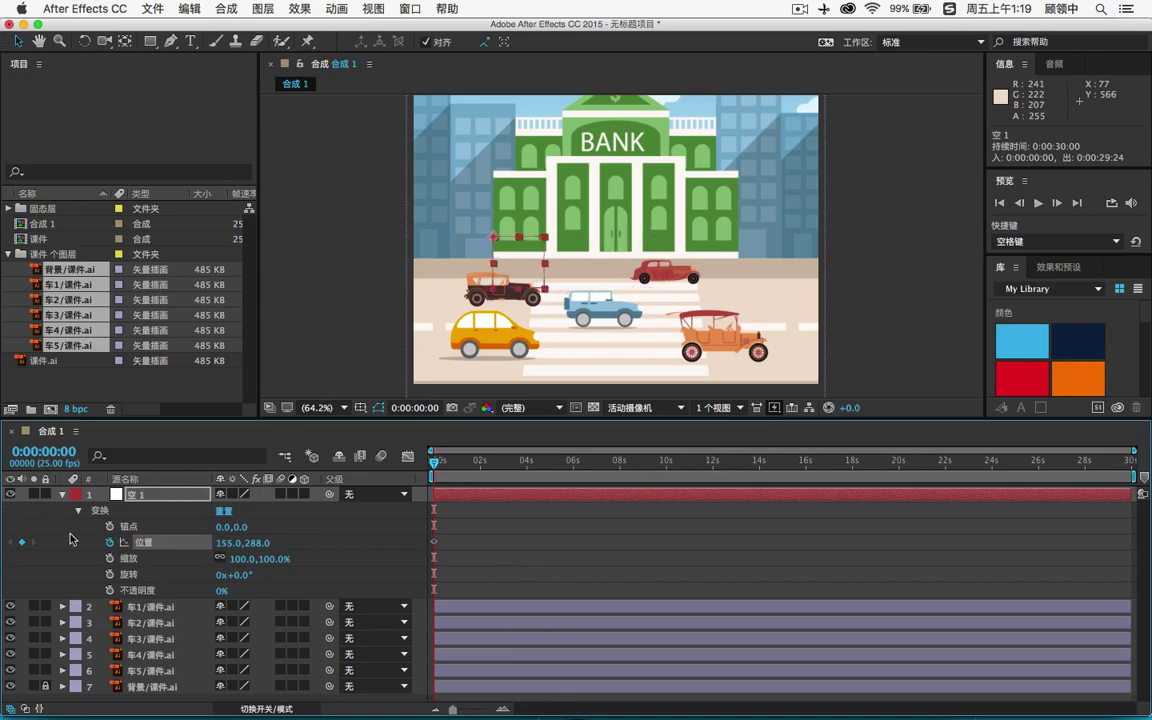
{"action": "left_click_drag", "start_coordinate": [199, 543], "coordinate": [172, 543]}
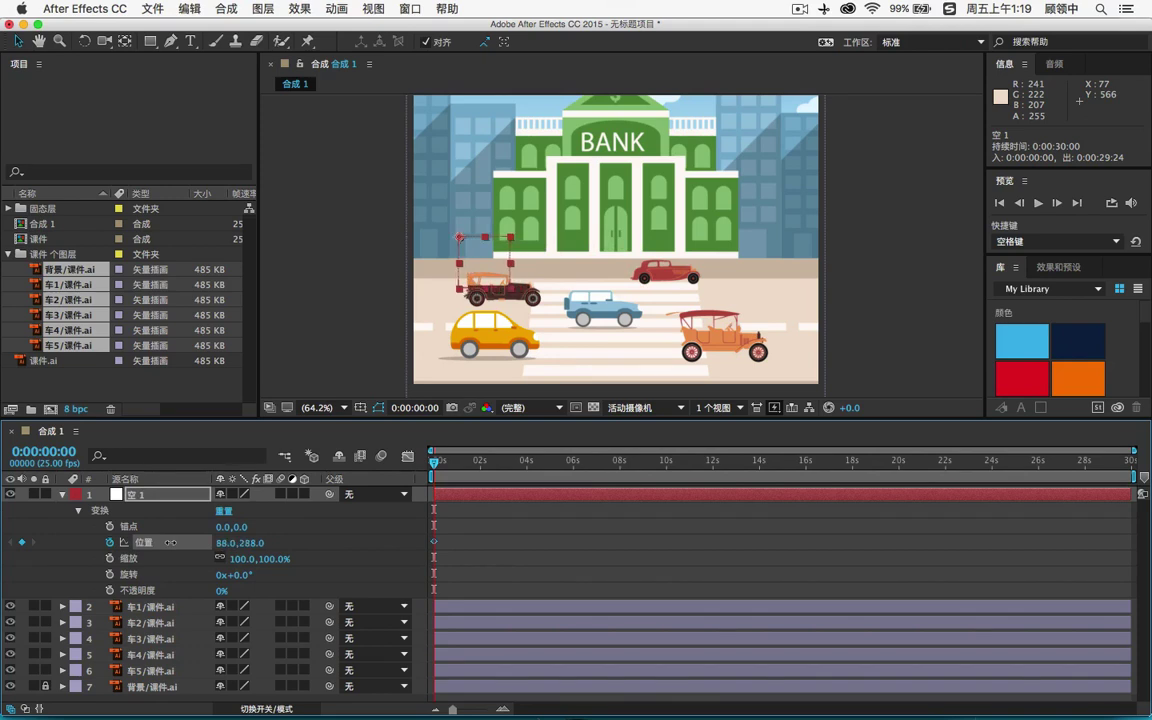
Keyframe 空 1's position at 815.0, 288.0 at 0:00:01:23, and collapse its properties
{"action": "key", "text": "space"}
{"action": "left_click_drag", "start_coordinate": [828, 468], "coordinate": [479, 475]}
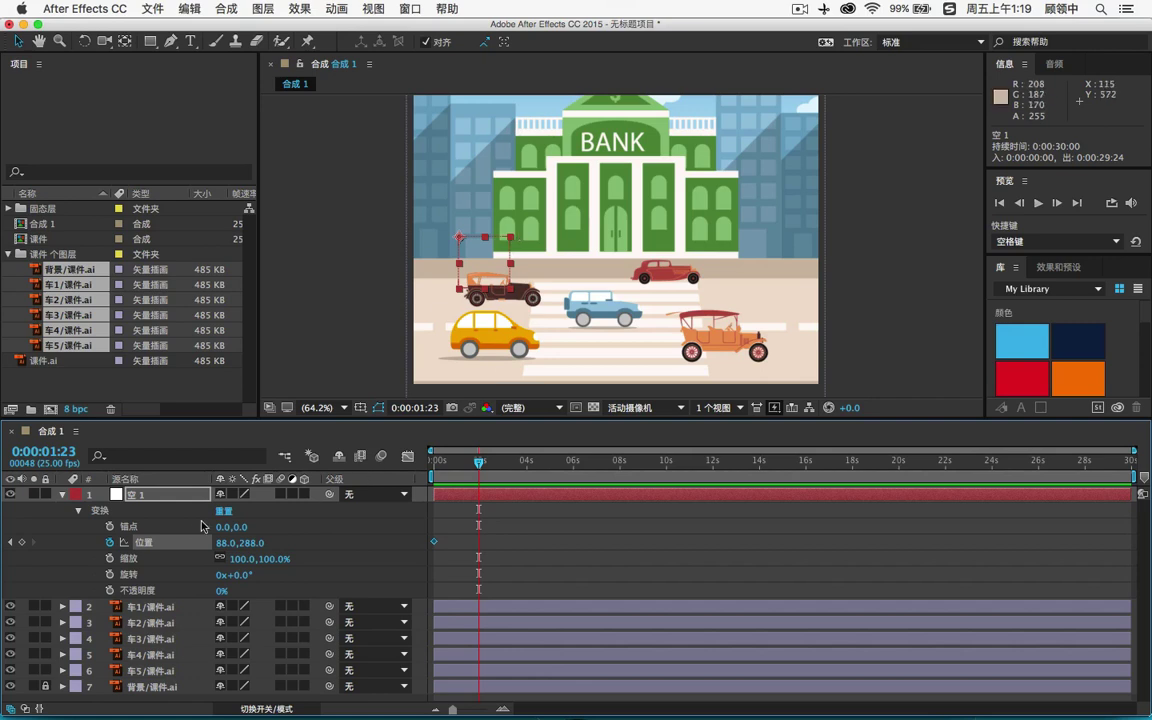
{"action": "left_click_drag", "start_coordinate": [225, 543], "coordinate": [786, 511]}
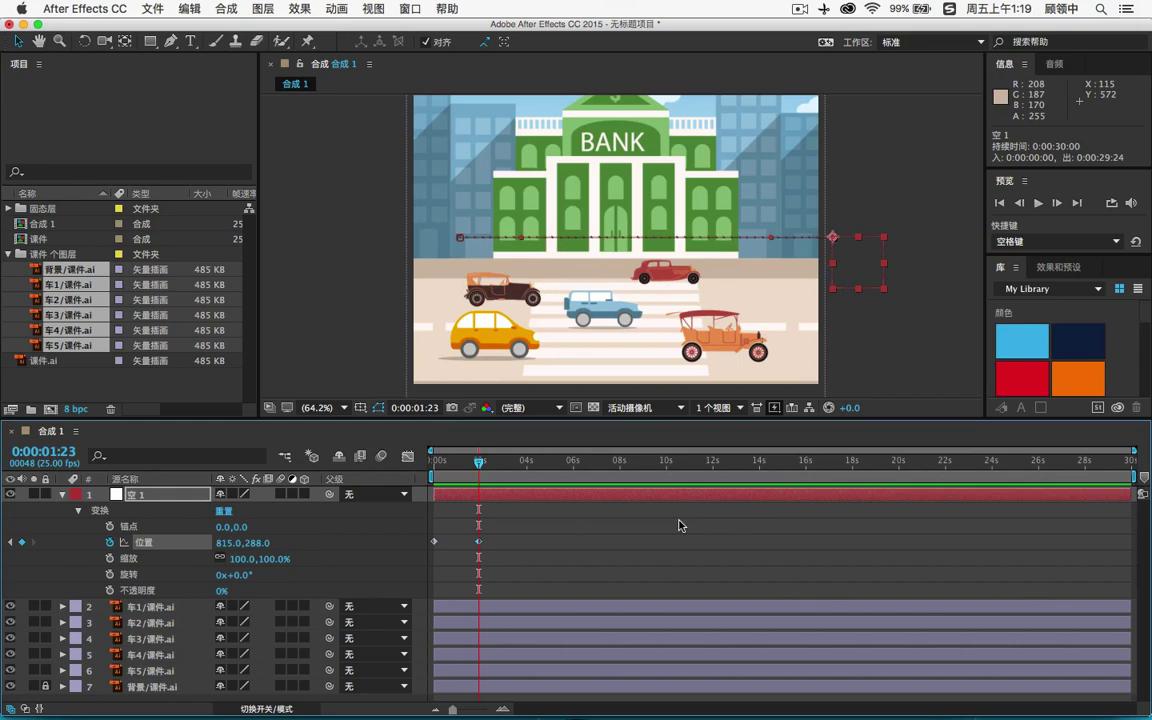
{"action": "left_click", "coordinate": [61, 495]}
Parent the five car layers, 车1 to 车5, to the null object 空 1 and scrub briefly around 0:00:01:24
{"action": "left_click", "coordinate": [146, 511]}
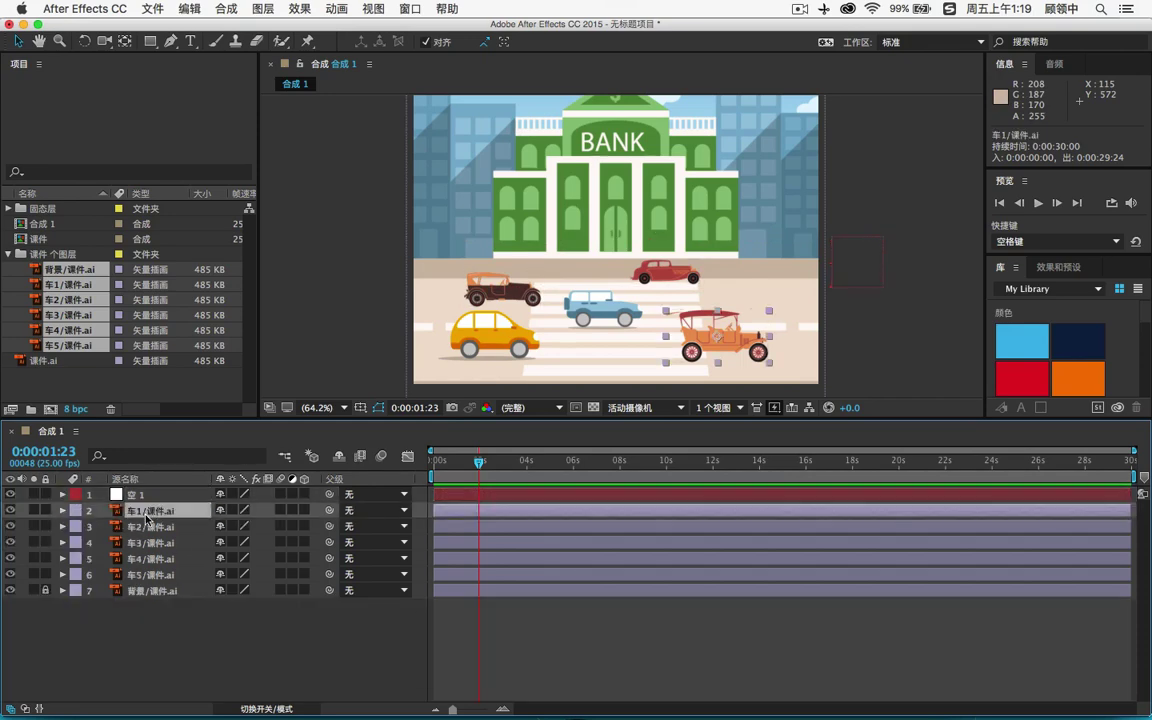
{"action": "left_click", "coordinate": [148, 576], "text": "shift"}
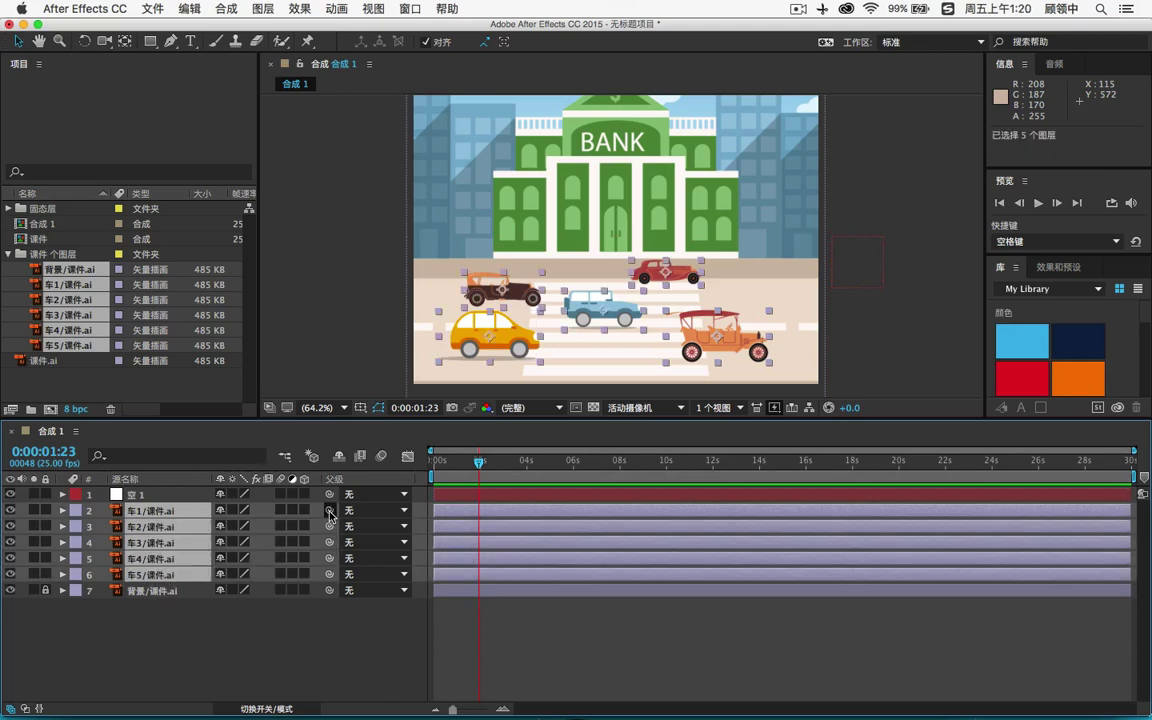
{"action": "left_click_drag", "start_coordinate": [330, 513], "coordinate": [138, 496]}
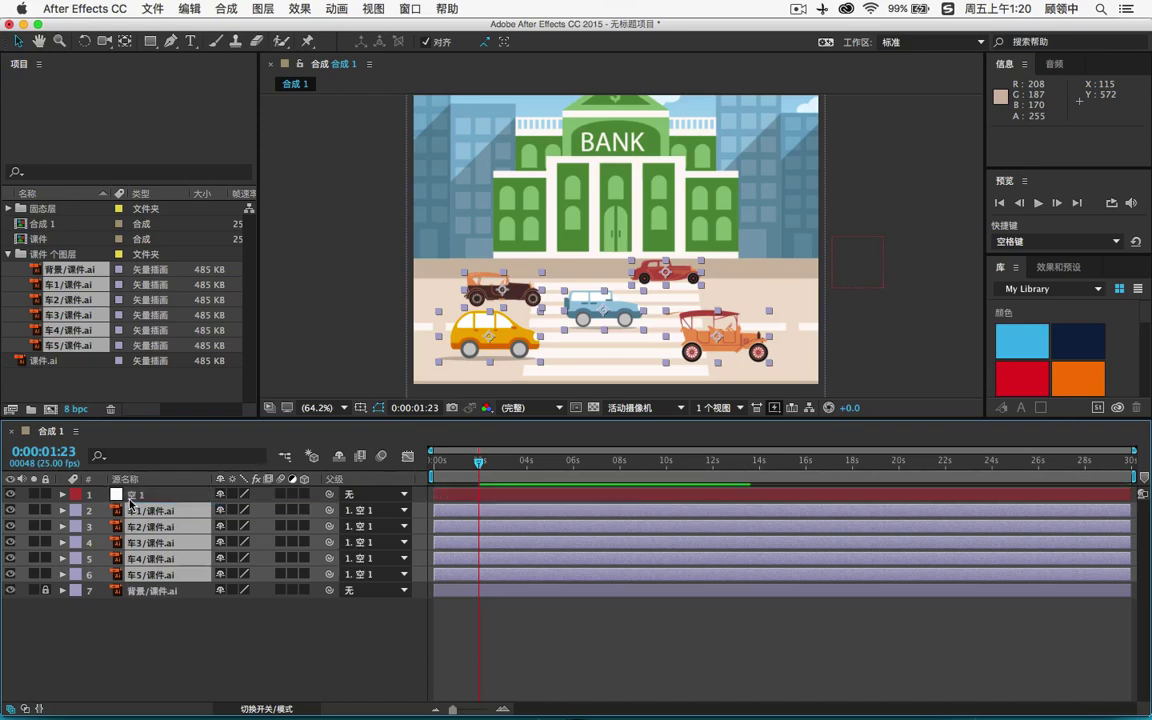
{"action": "mouse_move", "coordinate": [474, 470]}
{"action": "left_mouse_down"}
{"action": "mouse_move", "coordinate": [421, 470]}
{"action": "mouse_move", "coordinate": [528, 464]}
{"action": "mouse_move", "coordinate": [466, 467]}
{"action": "mouse_move", "coordinate": [480, 467]}
{"action": "left_mouse_up"}
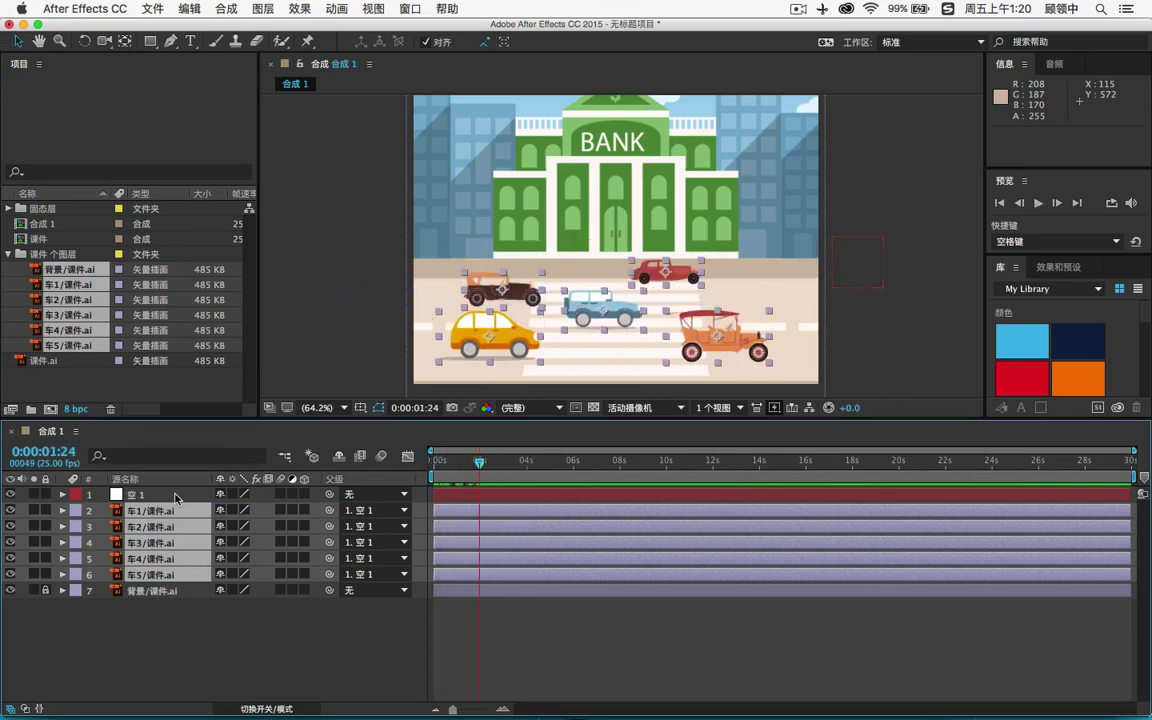
Set 空 1's position keyframe at 0:00:01:23 to 1587.0, 288.0 so the cars leave the frame, and collapse the layer
{"action": "left_click", "coordinate": [125, 497]}
{"action": "left_click", "coordinate": [62, 495]}
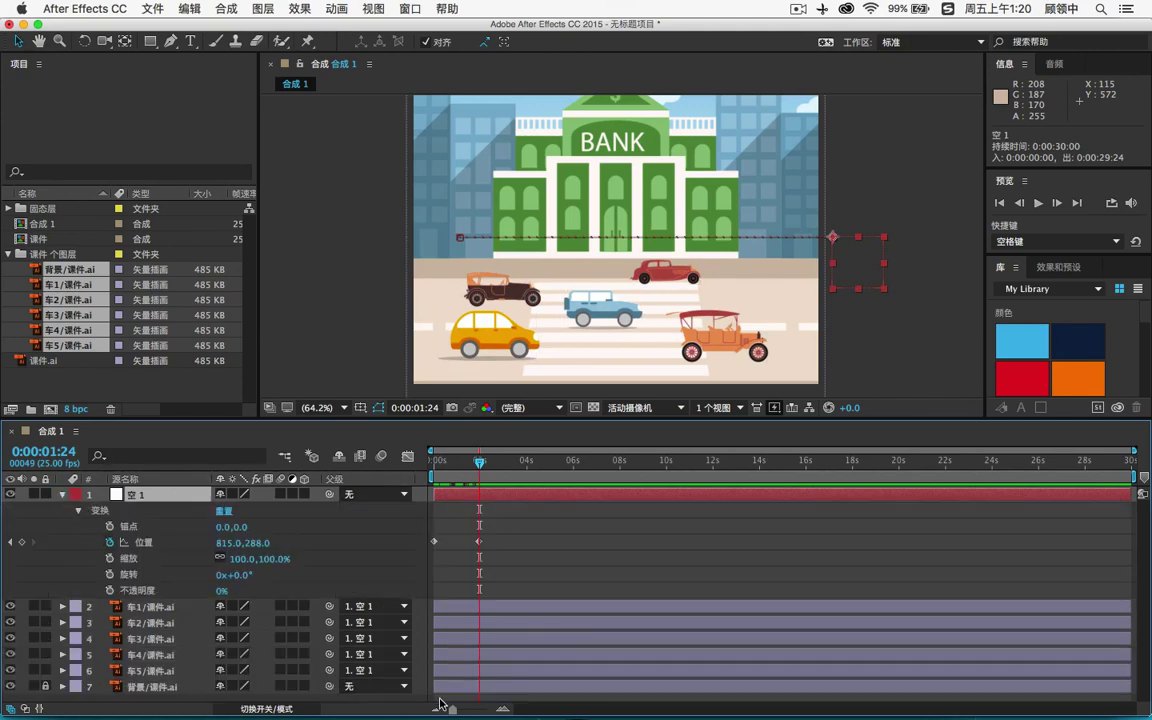
{"action": "left_click_drag", "start_coordinate": [452, 709], "coordinate": [487, 711]}
{"action": "key", "text": "="}
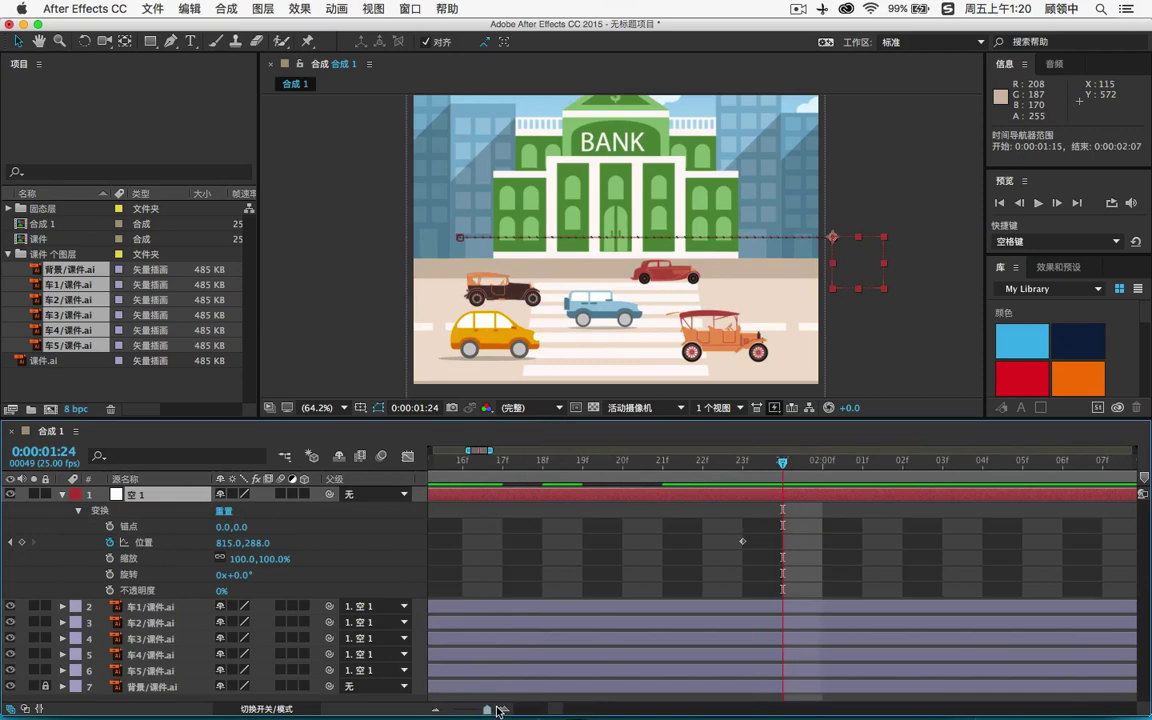
{"action": "left_click", "coordinate": [742, 463]}
{"action": "left_click", "coordinate": [735, 470]}
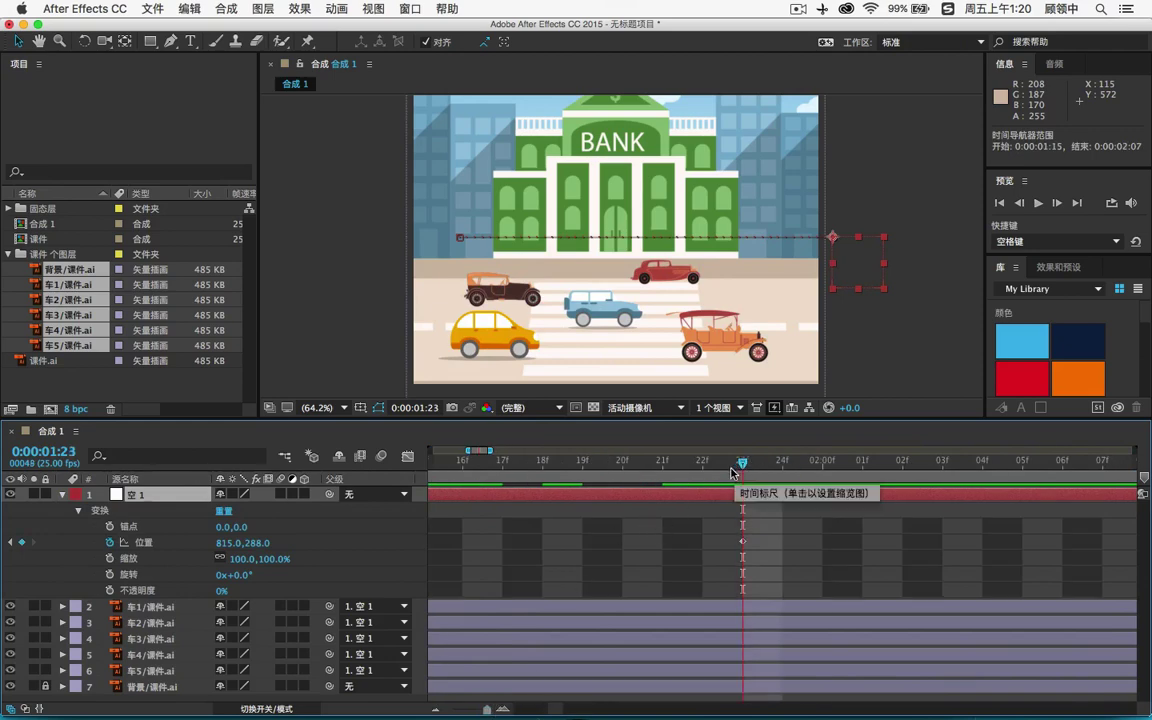
{"action": "left_click_drag", "start_coordinate": [220, 543], "coordinate": [508, 555]}
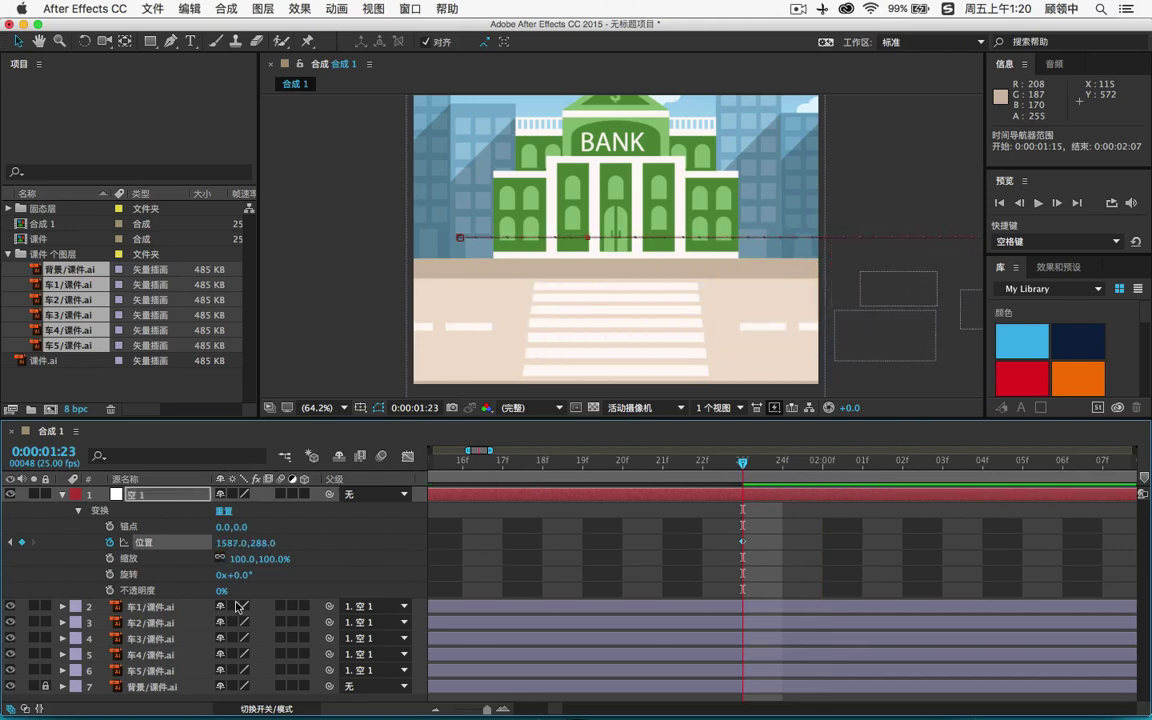
{"action": "left_click", "coordinate": [63, 496]}
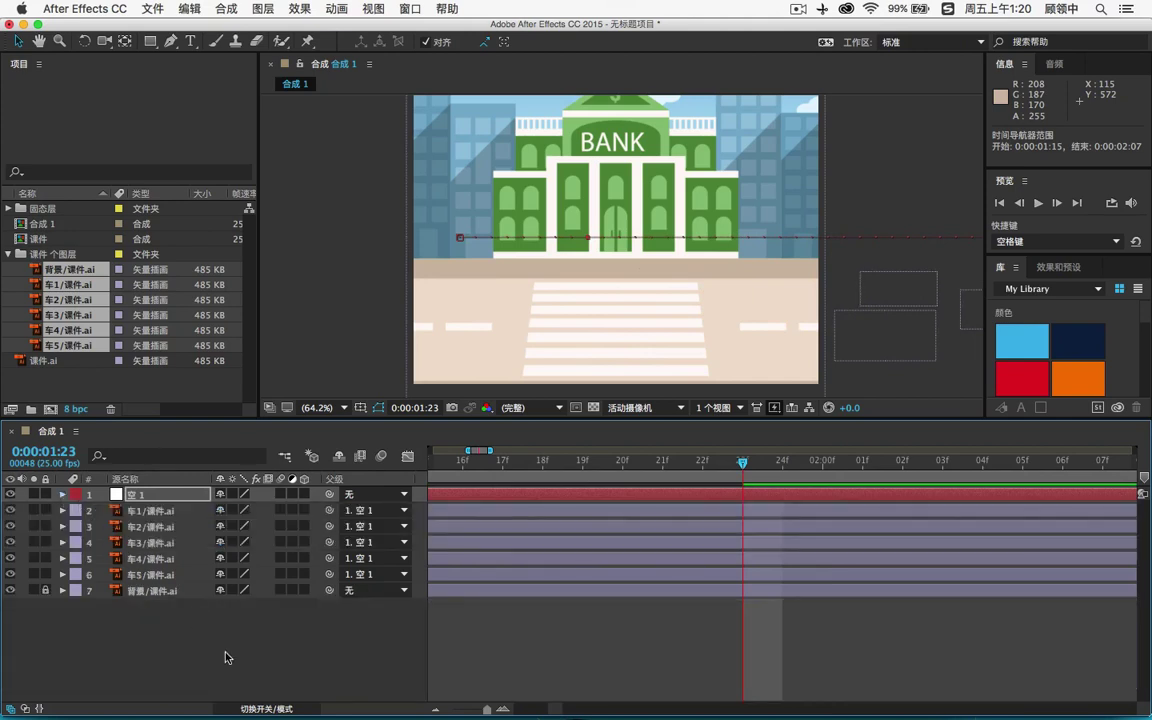
Move the current time to 0:00:03:00 and end the work area there
{"action": "left_click_drag", "start_coordinate": [487, 709], "coordinate": [450, 709]}
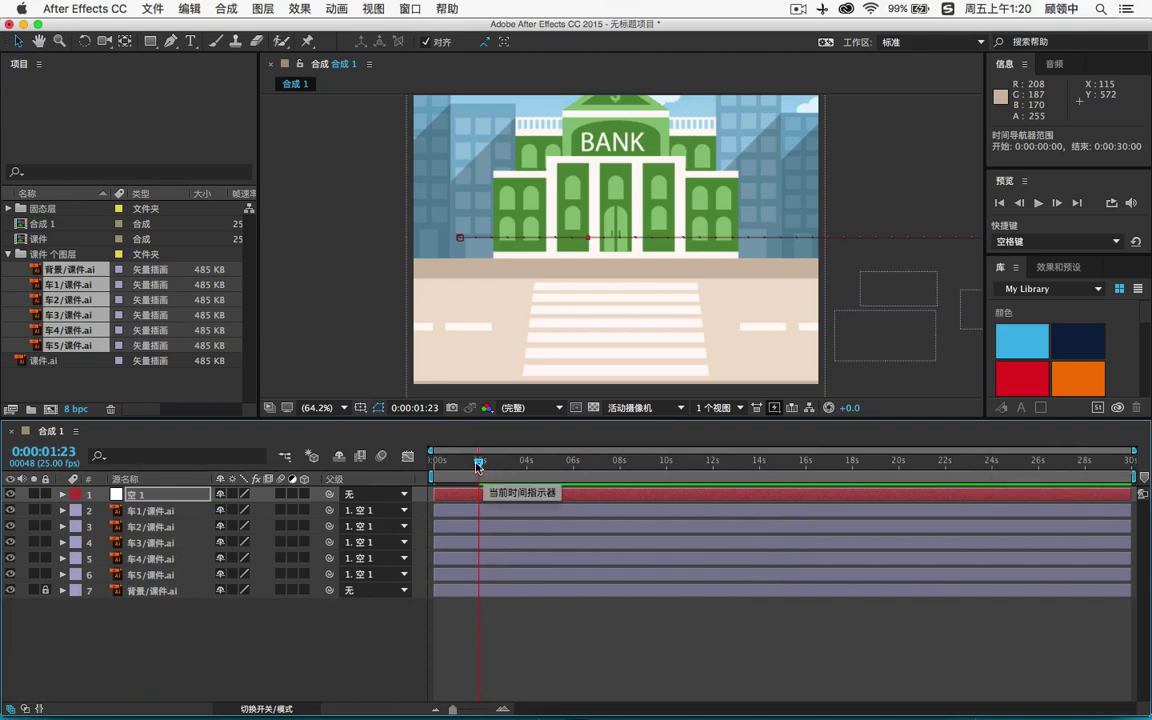
{"action": "left_click_drag", "start_coordinate": [479, 461], "coordinate": [503, 465]}
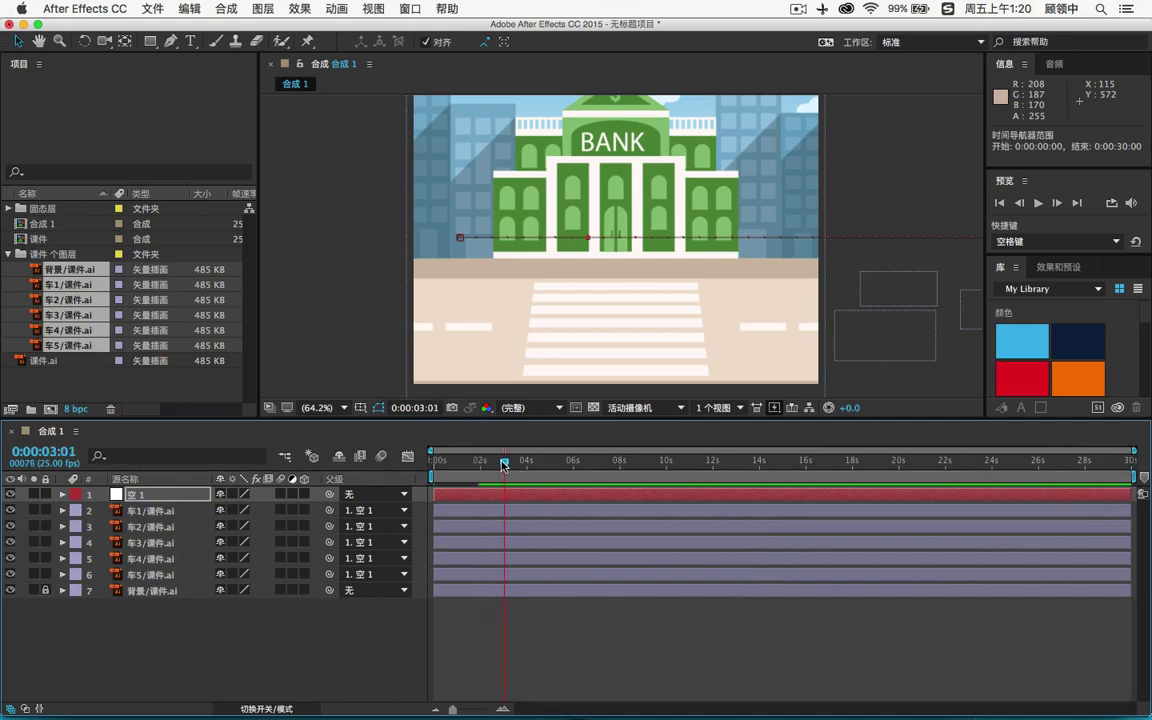
{"action": "left_click", "coordinate": [66, 452]}
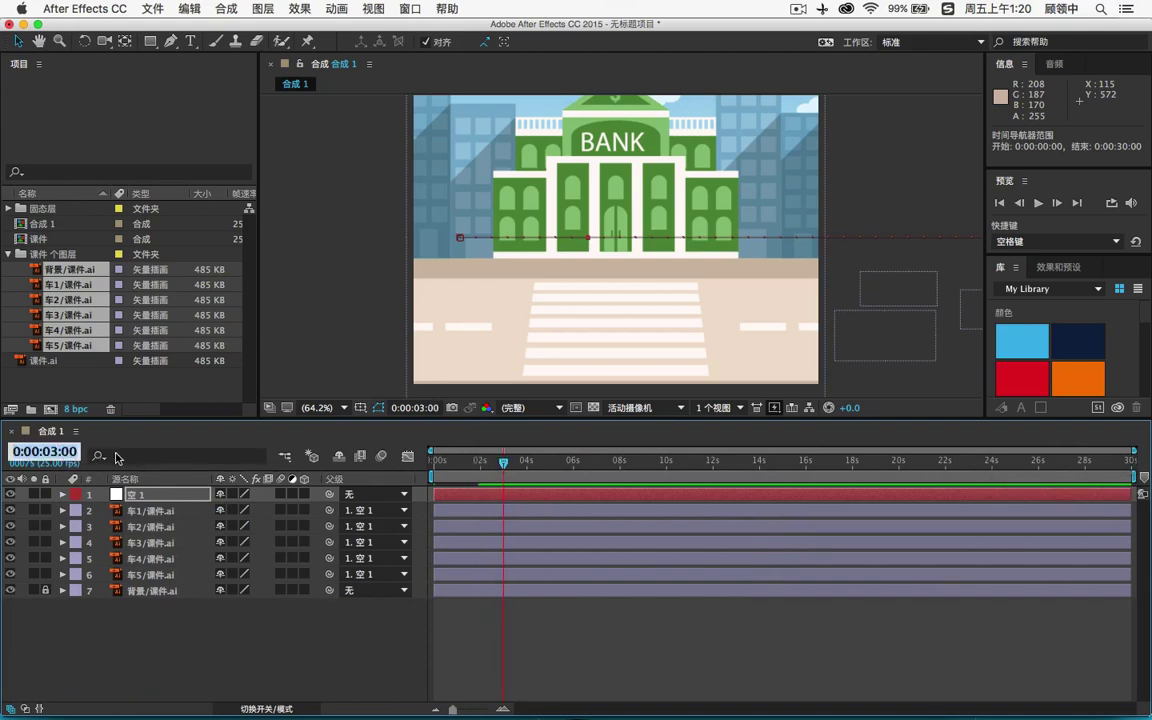
{"action": "type", "text": "300"}
{"action": "key", "text": "Return"}
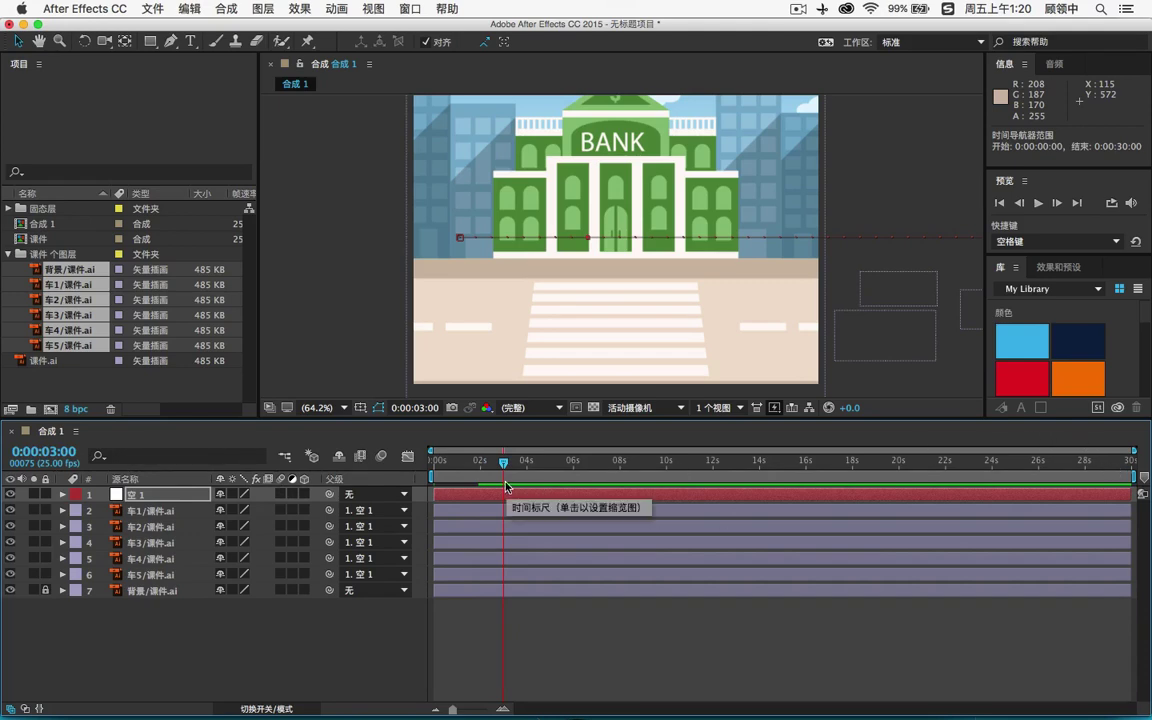
{"action": "key", "text": "n"}
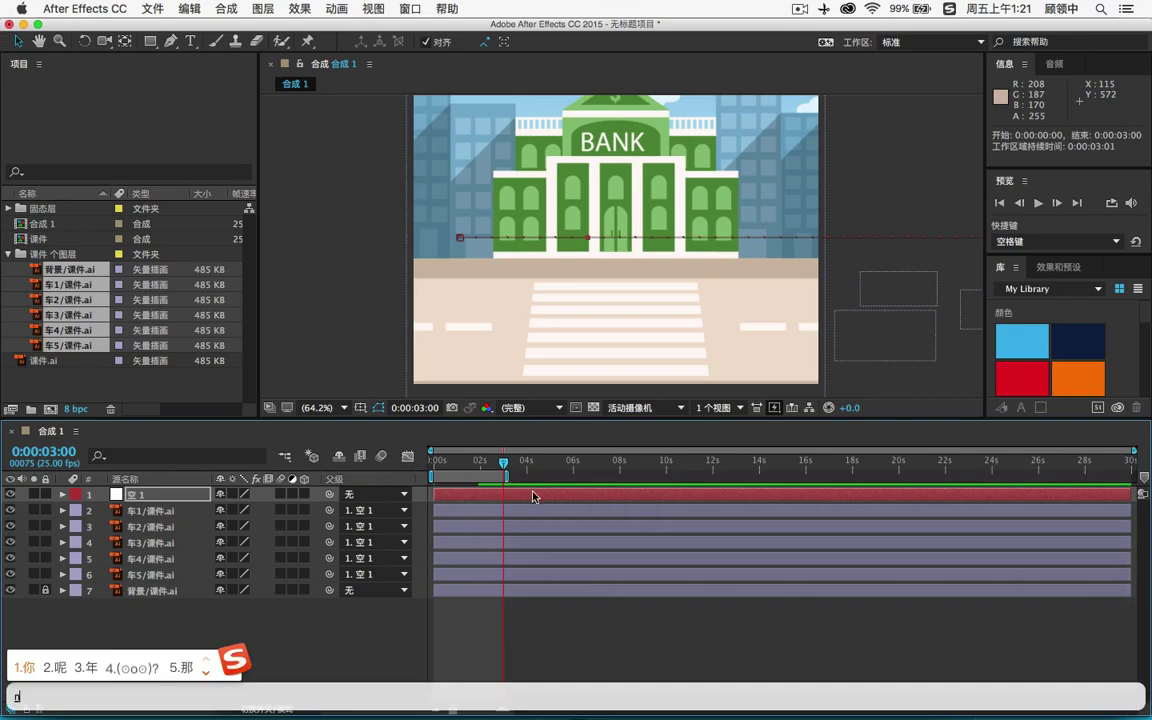
{"action": "key", "text": "shift"}
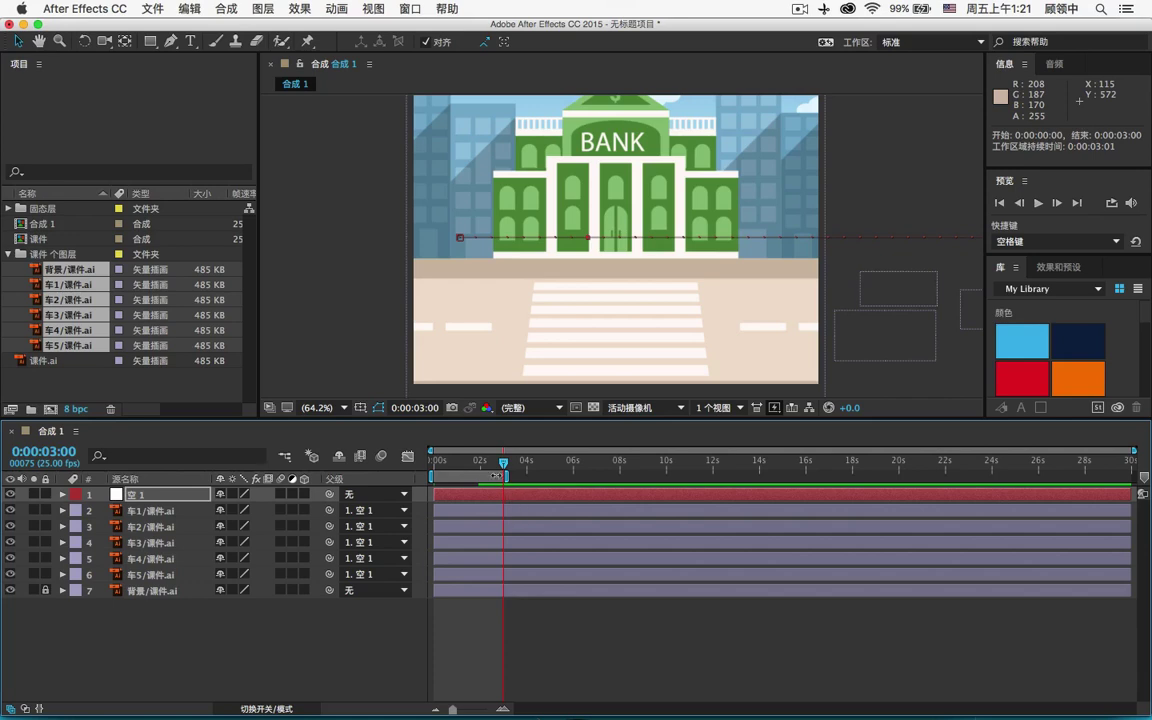
Preview the cars crossing the street from the first frame of the work area
{"action": "key", "text": "Home"}
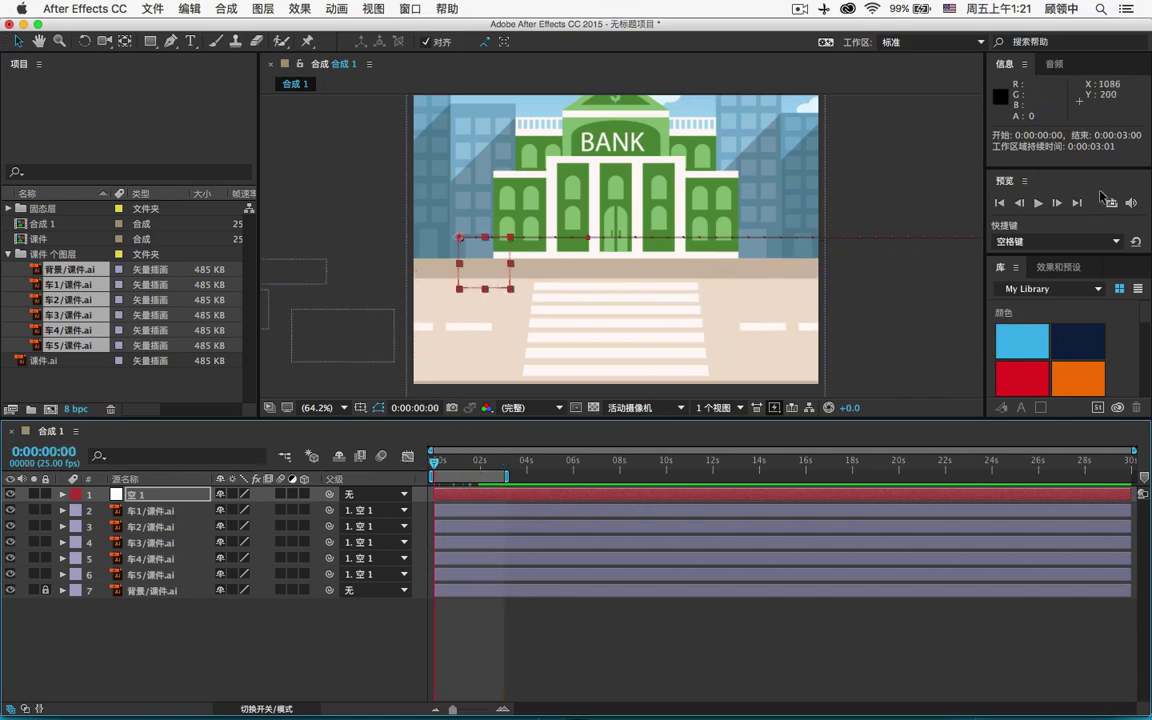
{"action": "left_click", "coordinate": [1035, 203]}
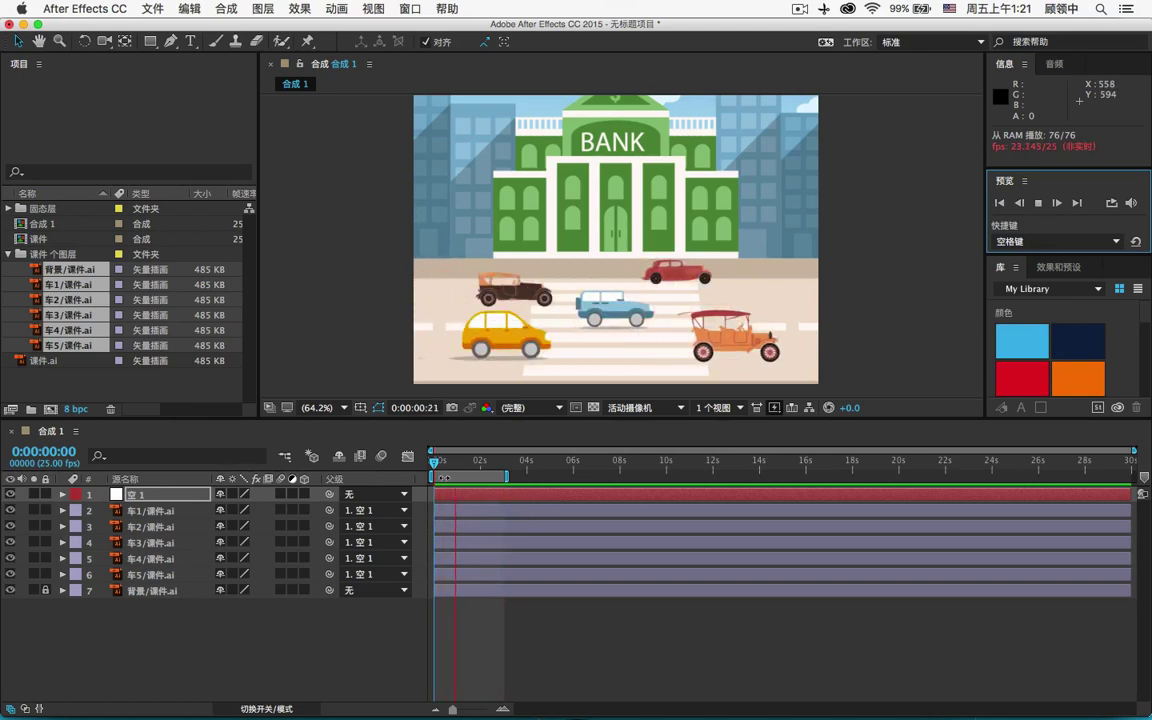
{"action": "left_click", "coordinate": [436, 468]}
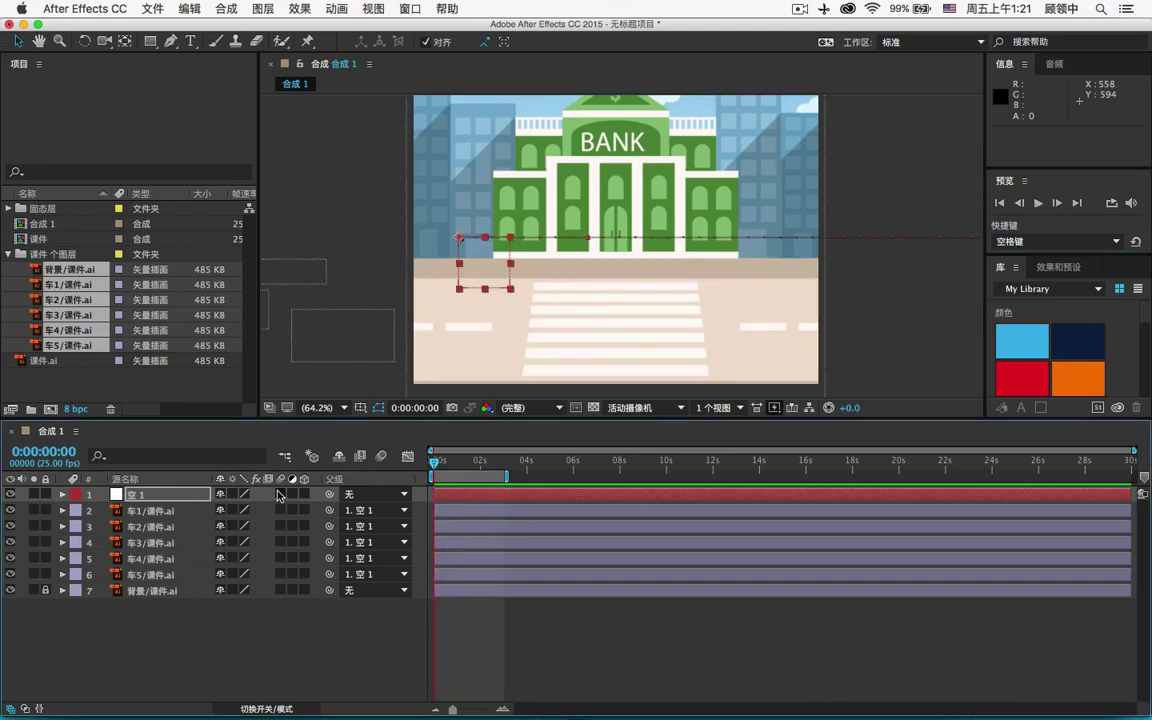
Turn on motion blur for all seven layers and enable it for the composition
{"action": "left_click_drag", "start_coordinate": [281, 494], "coordinate": [283, 591]}
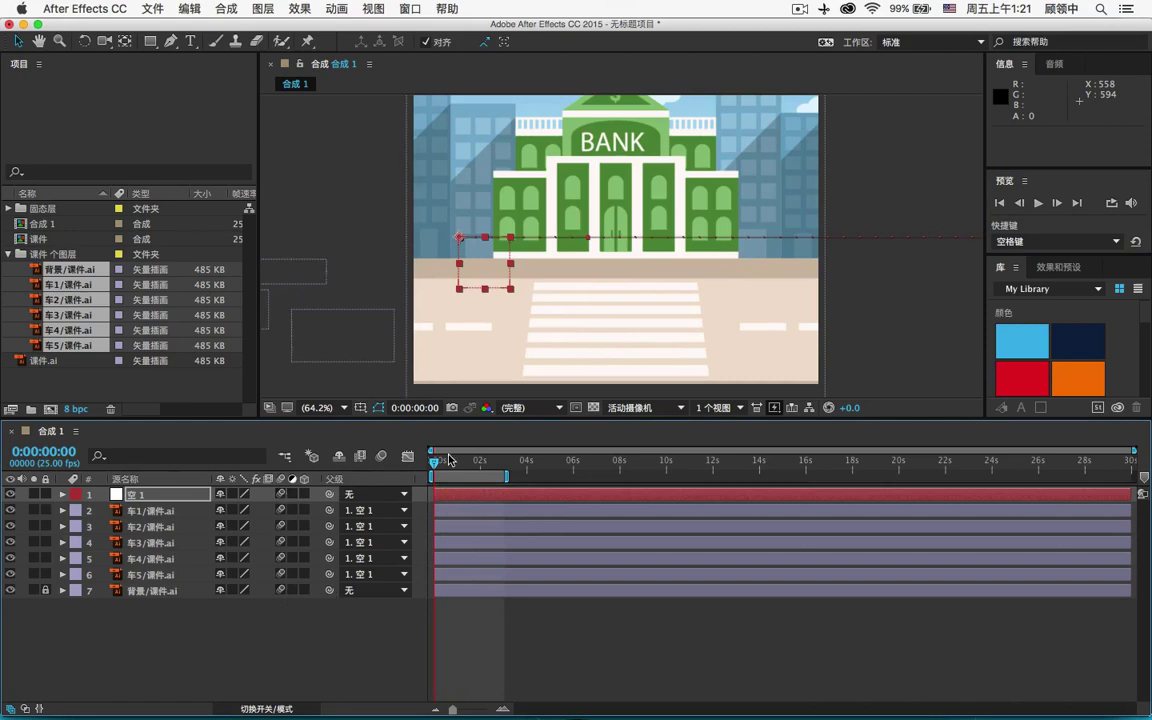
{"action": "left_click", "coordinate": [1039, 203]}
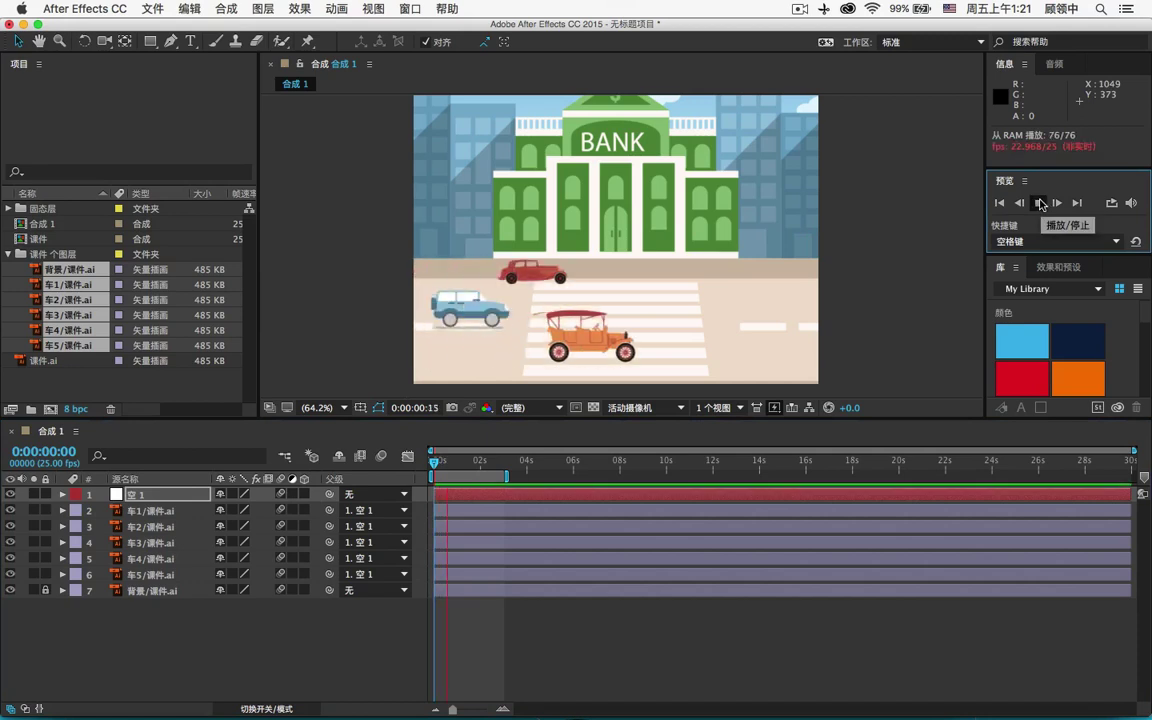
{"action": "left_click", "coordinate": [1039, 203]}
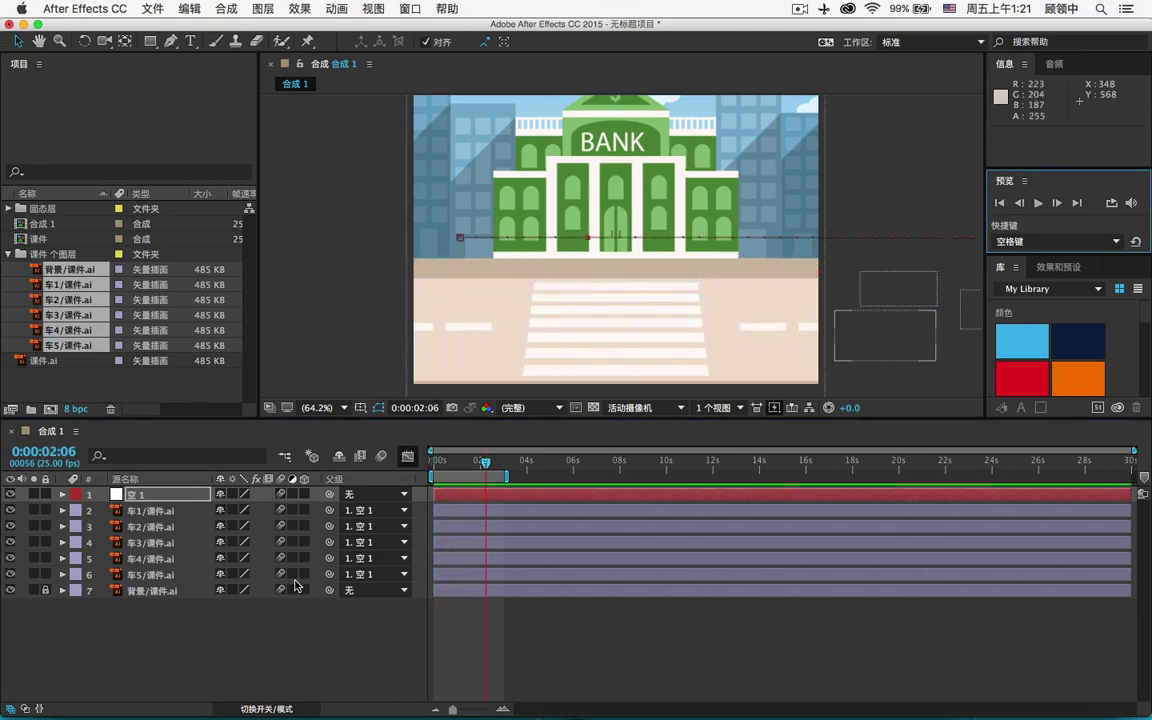
{"action": "left_click", "coordinate": [381, 458]}
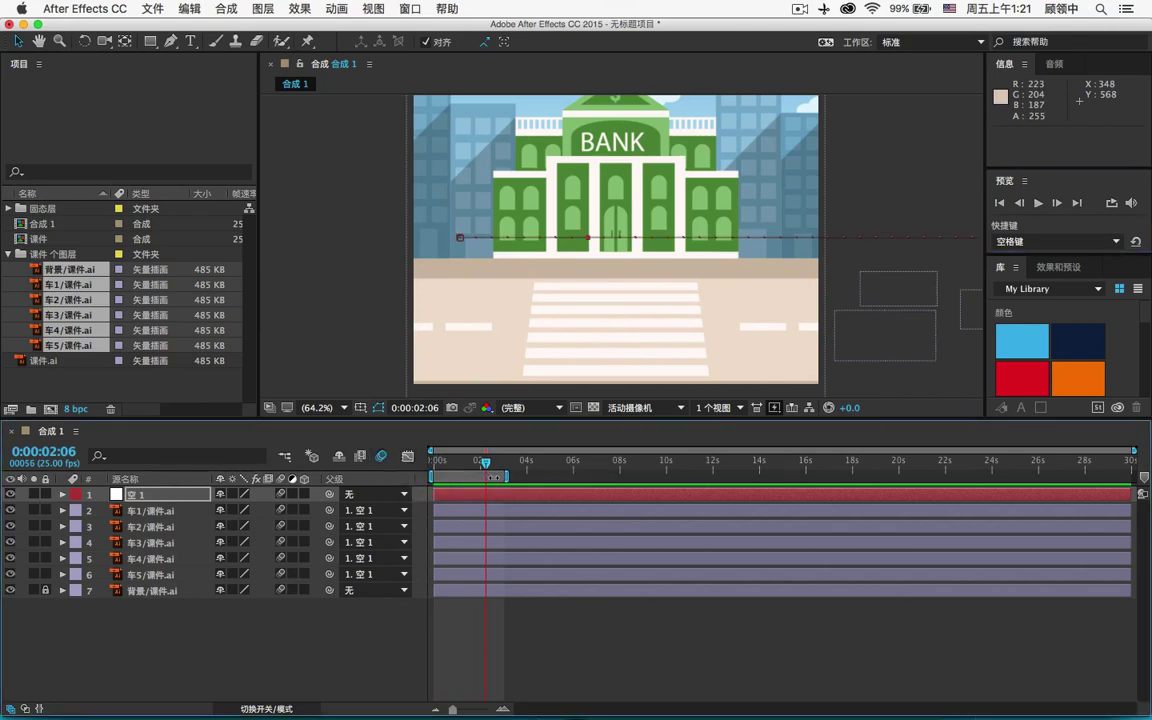
Preview the motion-blurred car animation from the first frame
{"action": "key", "text": "Home"}
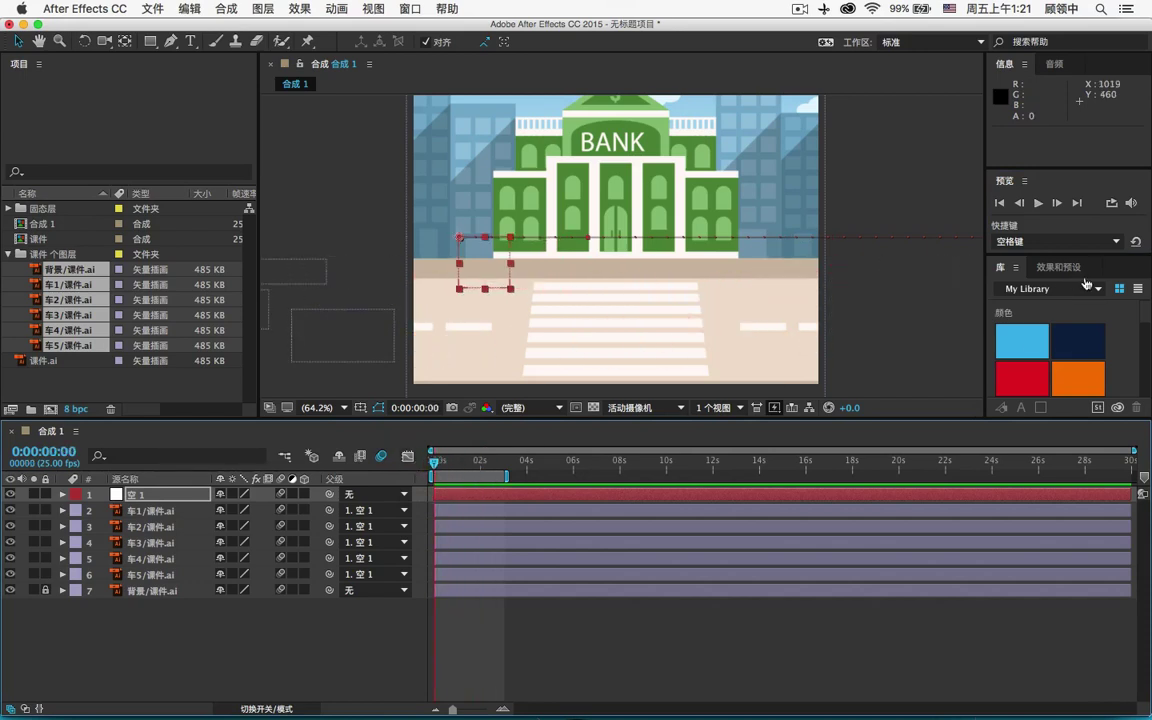
{"action": "left_click", "coordinate": [1038, 202]}
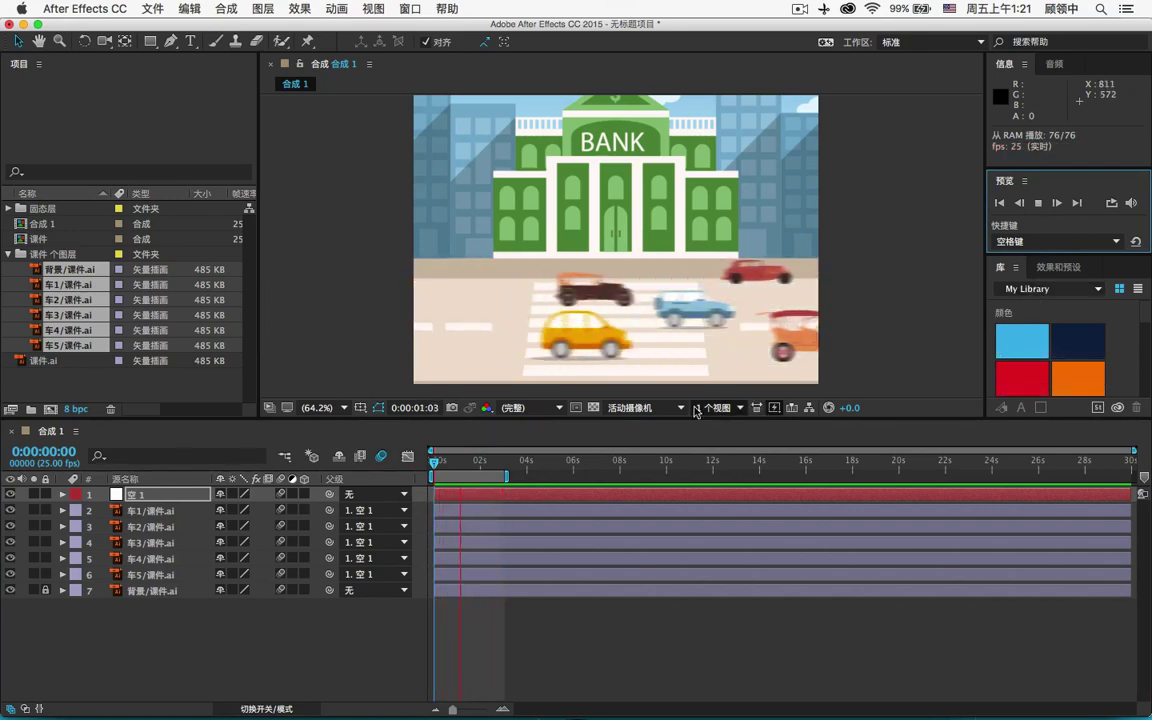
{"action": "key", "text": "space"}
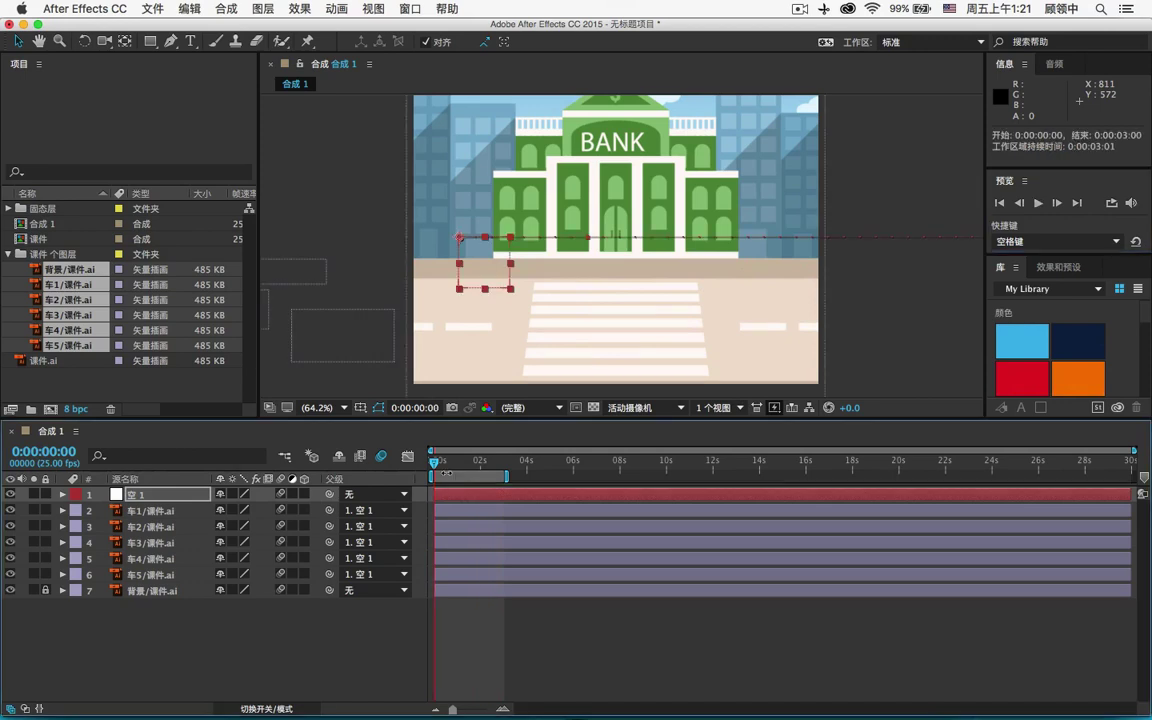
Speed up the cars by moving 空 1's second position keyframe to 0:00:01:08, and preview the animation
{"action": "left_click", "coordinate": [62, 494]}
{"action": "left_click_drag", "start_coordinate": [478, 543], "coordinate": [464, 543]}
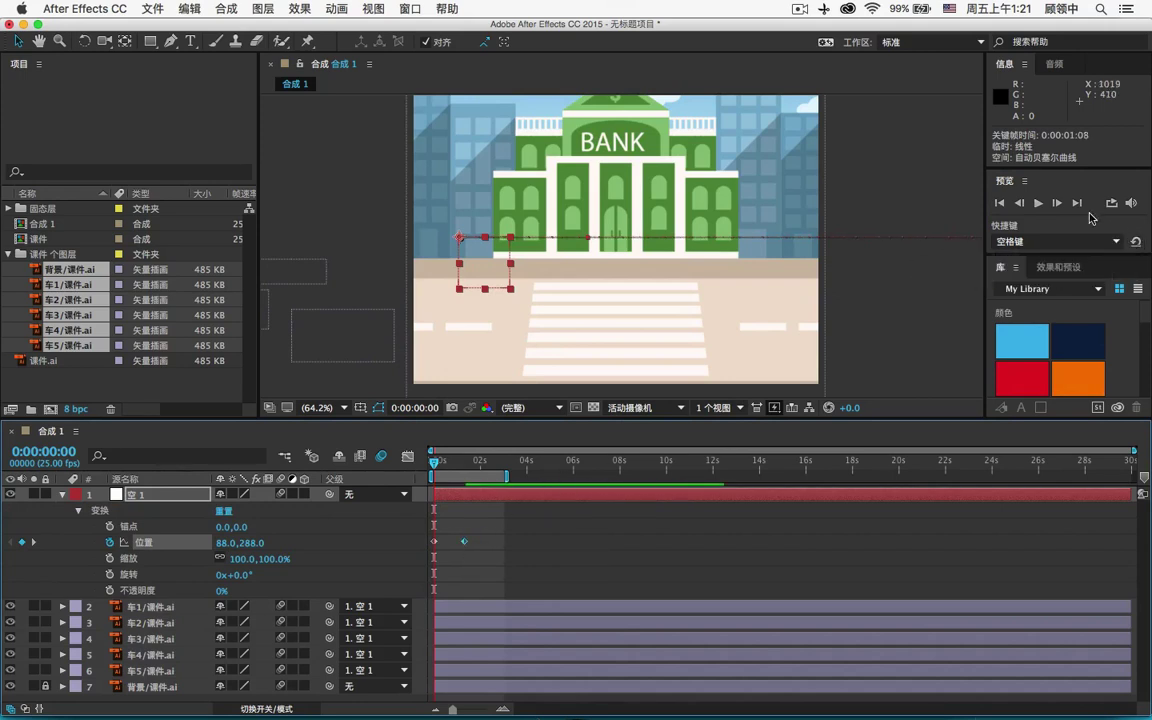
{"action": "left_click", "coordinate": [1037, 204]}
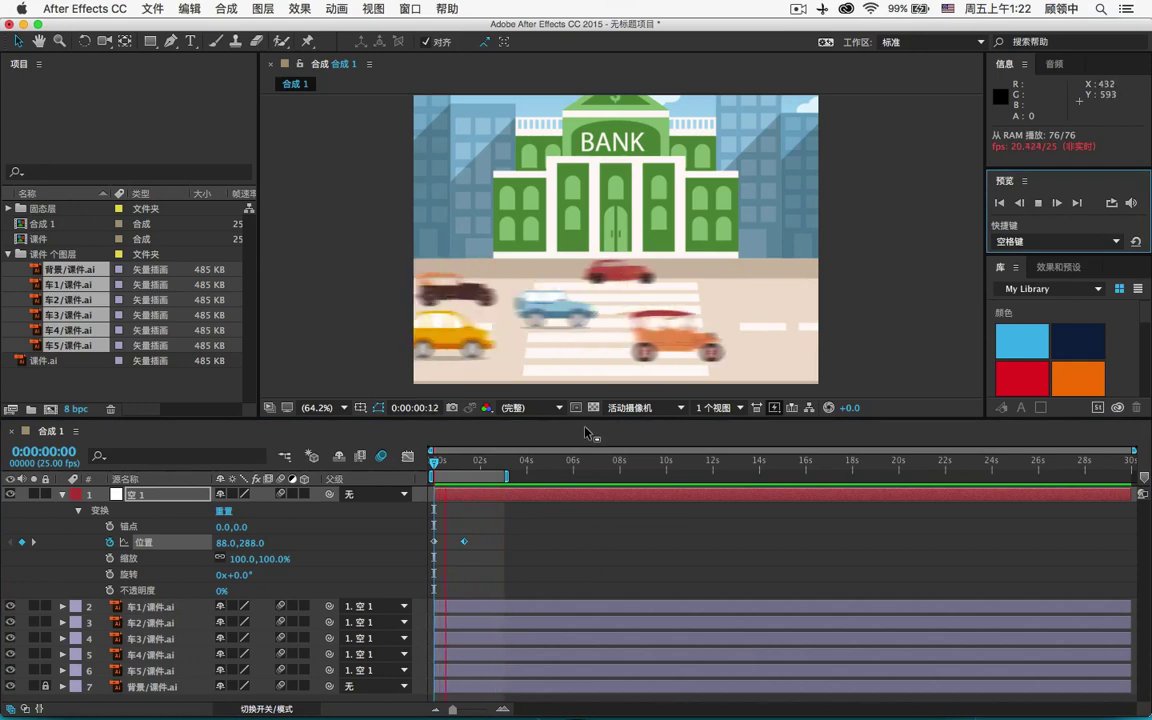
{"action": "left_click", "coordinate": [468, 476]}
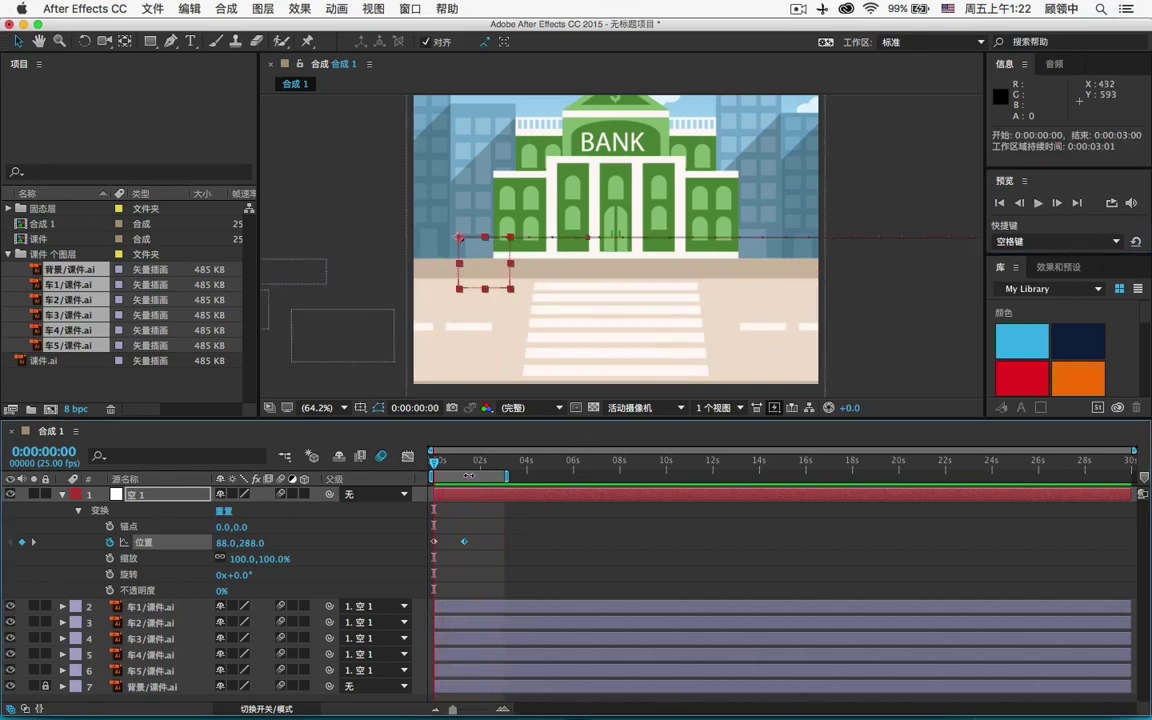
Import 鸣笛音效.mp3 into the project and add it to 合成 1 as the lowest layer, below the background
{"action": "left_click", "coordinate": [62, 495]}
{"action": "left_click", "coordinate": [221, 633]}
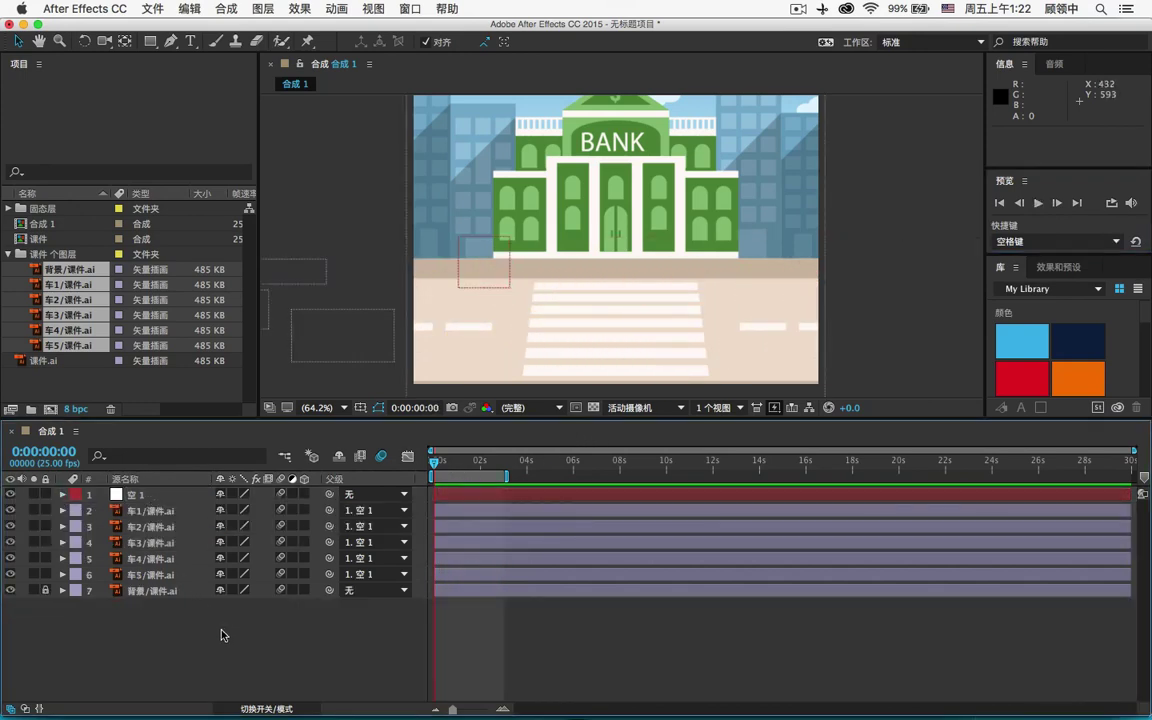
{"action": "double_click", "coordinate": [70, 374]}
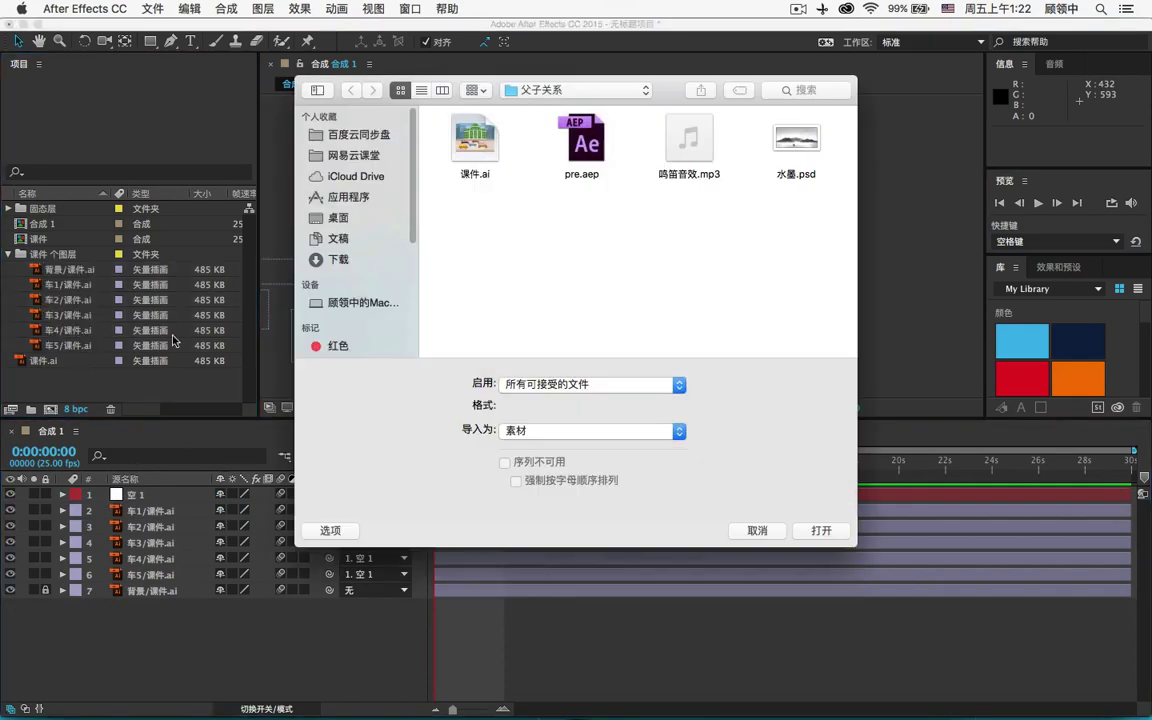
{"action": "double_click", "coordinate": [700, 145]}
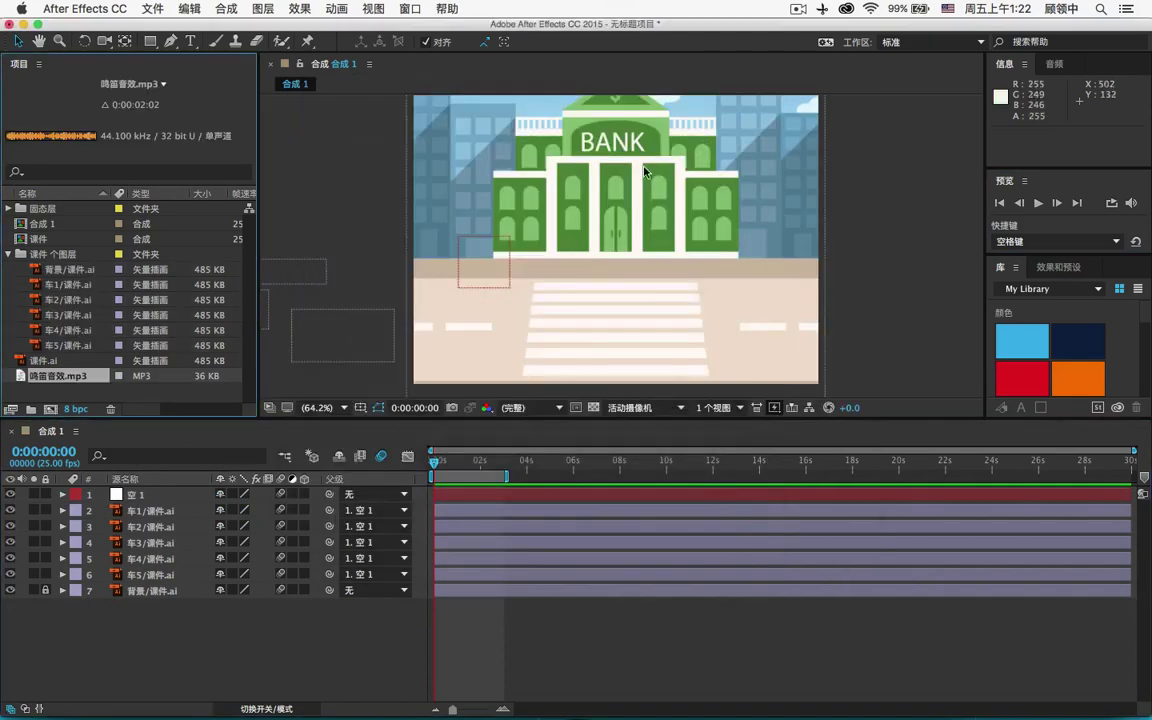
{"action": "left_click_drag", "start_coordinate": [63, 380], "coordinate": [78, 602]}
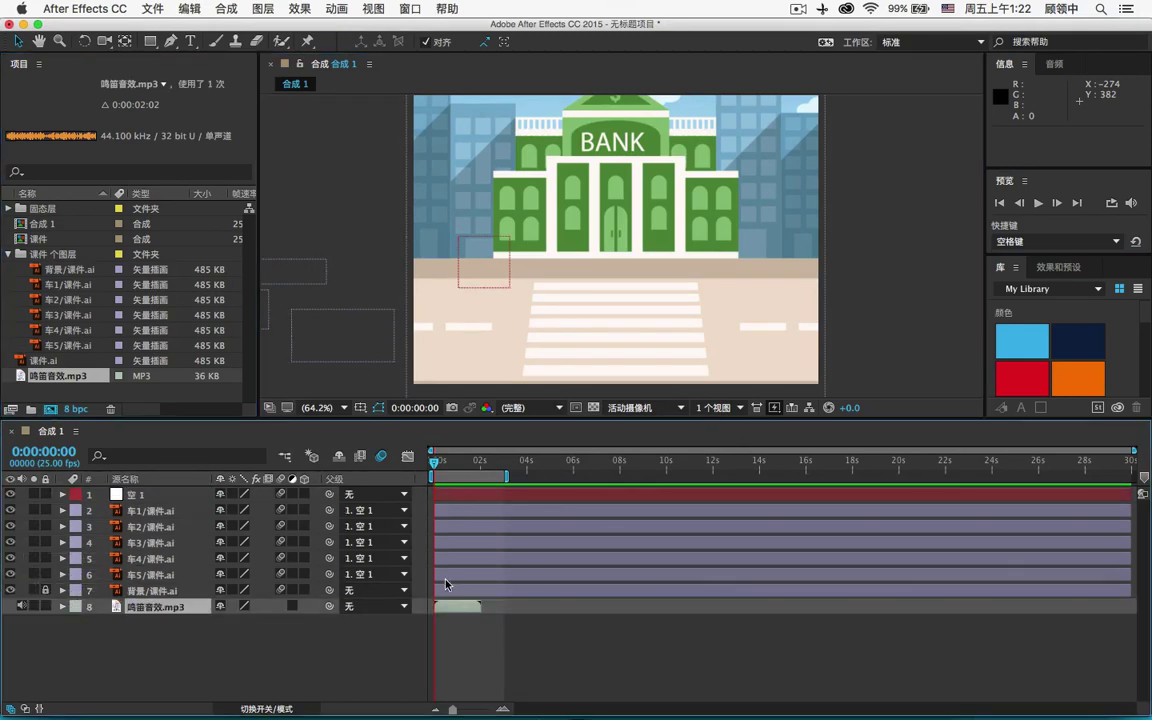
Shift the 鸣笛音效.mp3 layer to start at 0:00:00:03 and preview the animation with sound
{"action": "left_click_drag", "start_coordinate": [452, 709], "coordinate": [475, 709]}
{"action": "left_click_drag", "start_coordinate": [442, 607], "coordinate": [449, 607]}
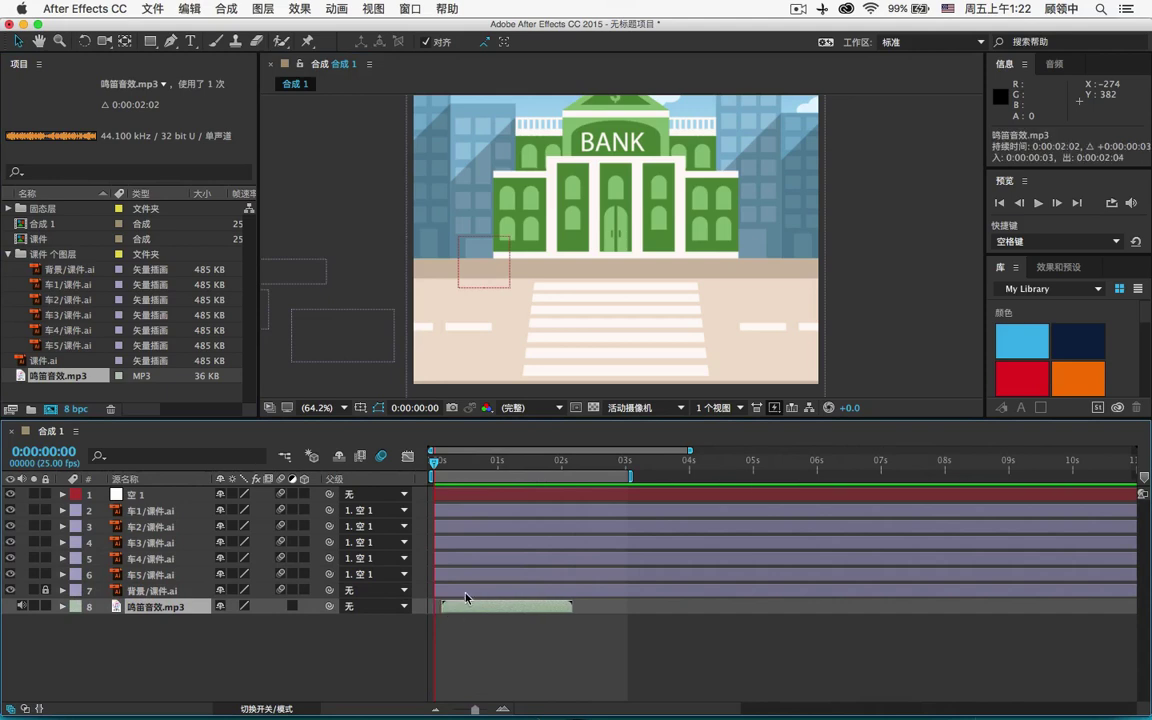
{"action": "left_click", "coordinate": [1038, 205]}
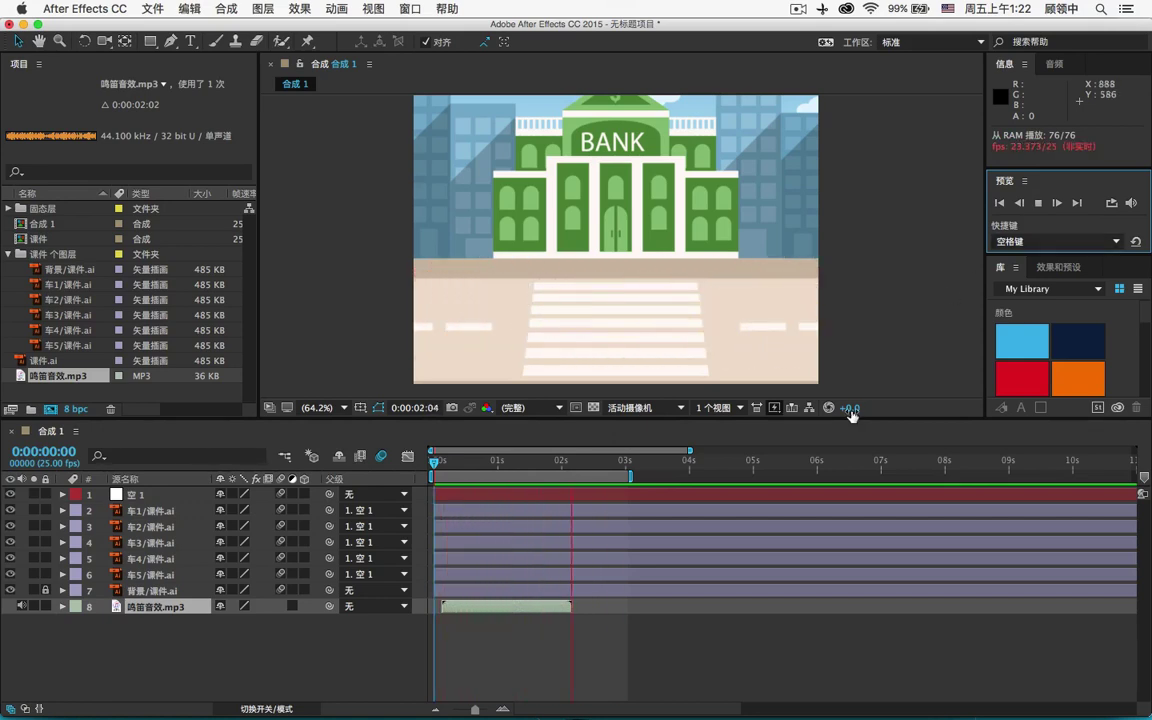
{"action": "left_click_drag", "start_coordinate": [437, 463], "coordinate": [452, 463]}
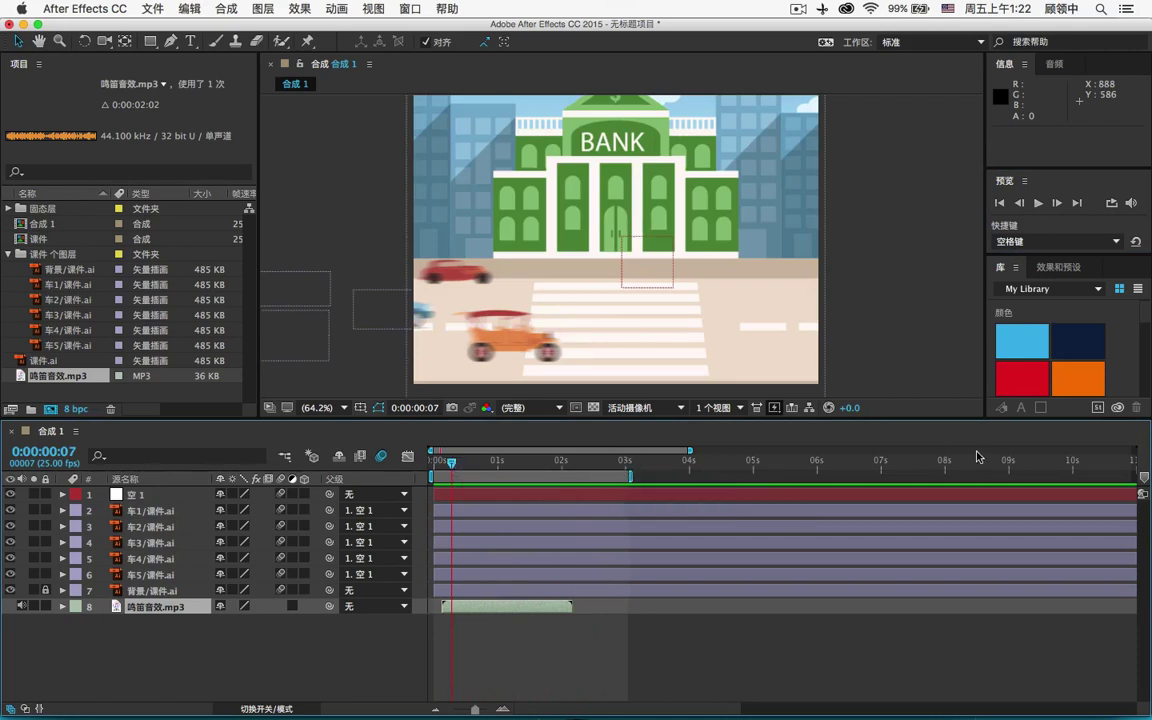
Trim 合成 1 to its work area and add the composition to the render queue
{"action": "right_click", "coordinate": [592, 476]}
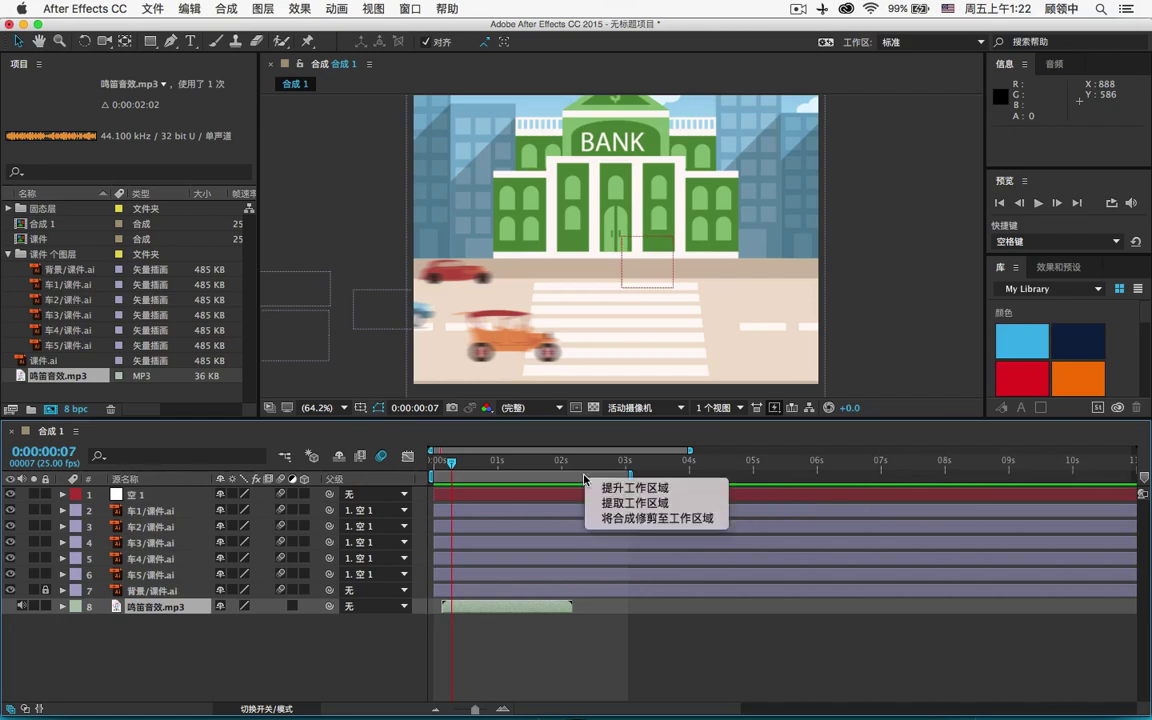
{"action": "left_click", "coordinate": [622, 519]}
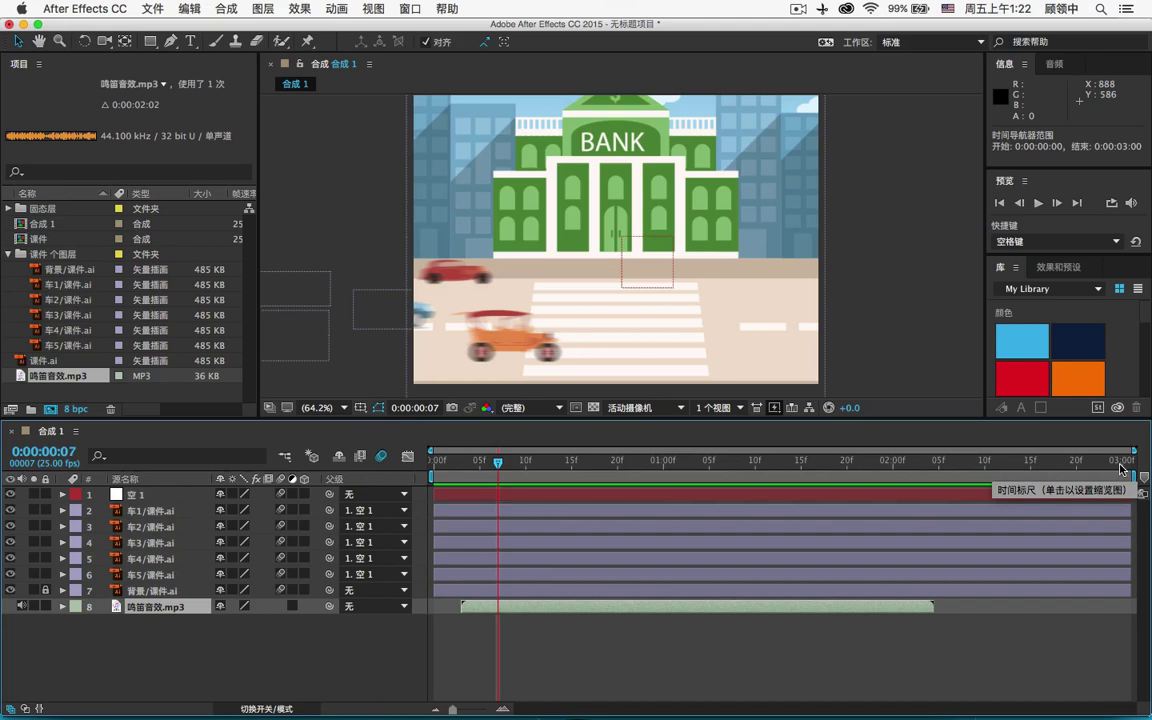
{"action": "left_click", "coordinate": [229, 10]}
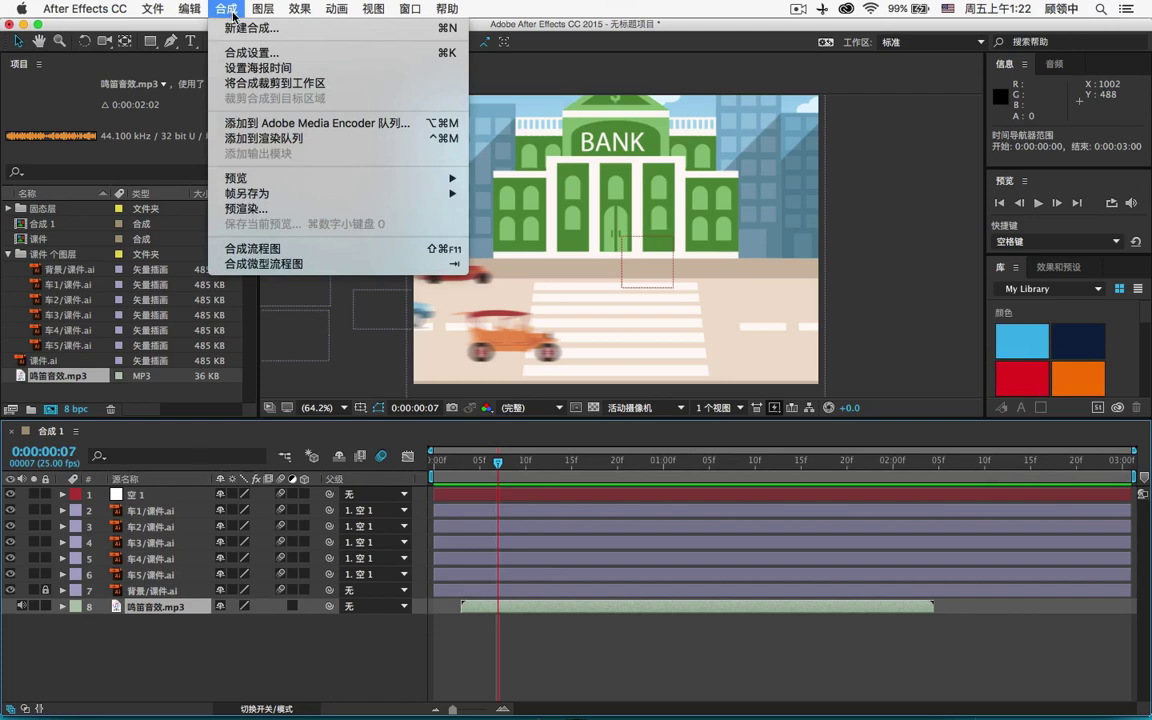
{"action": "left_click", "coordinate": [361, 142]}
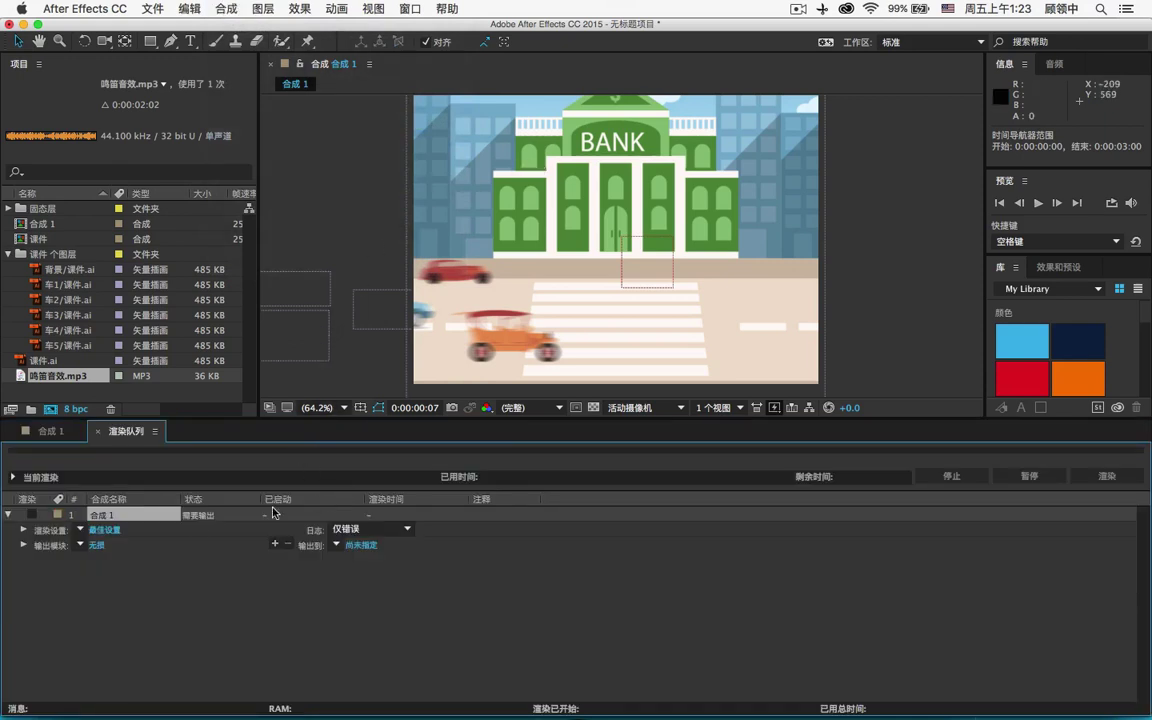
Configure the output module to use the QuickTime format with the H.264 video codec
{"action": "left_click", "coordinate": [100, 545]}
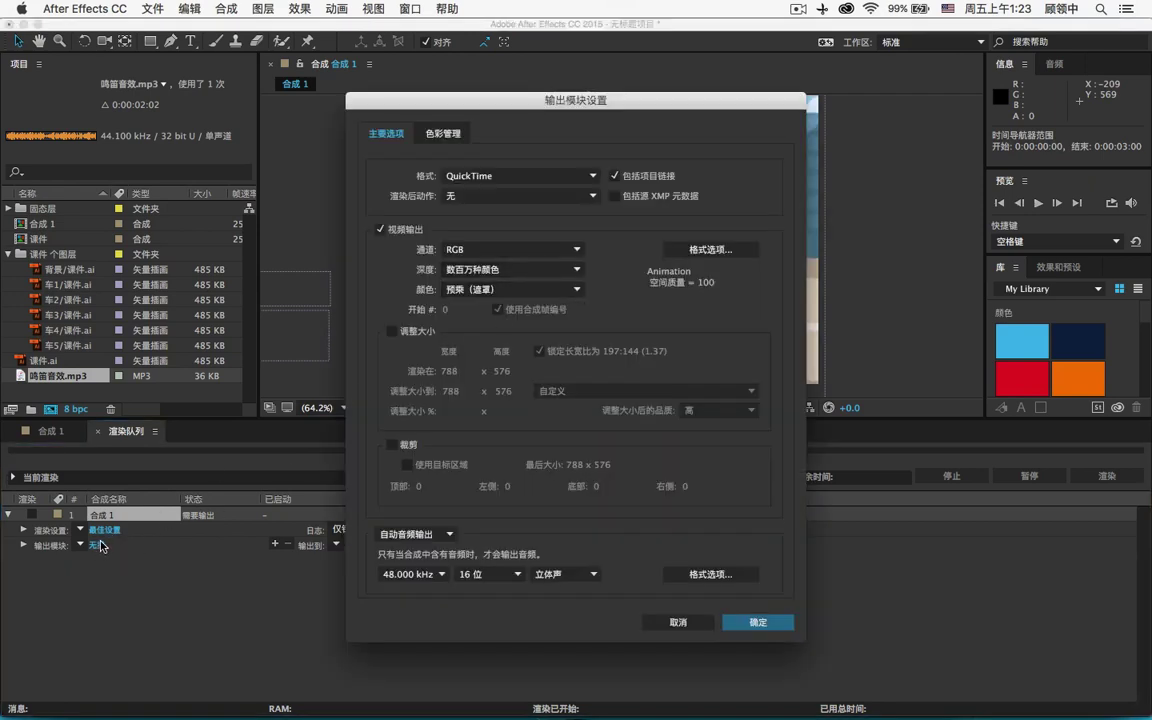
{"action": "left_click", "coordinate": [531, 180]}
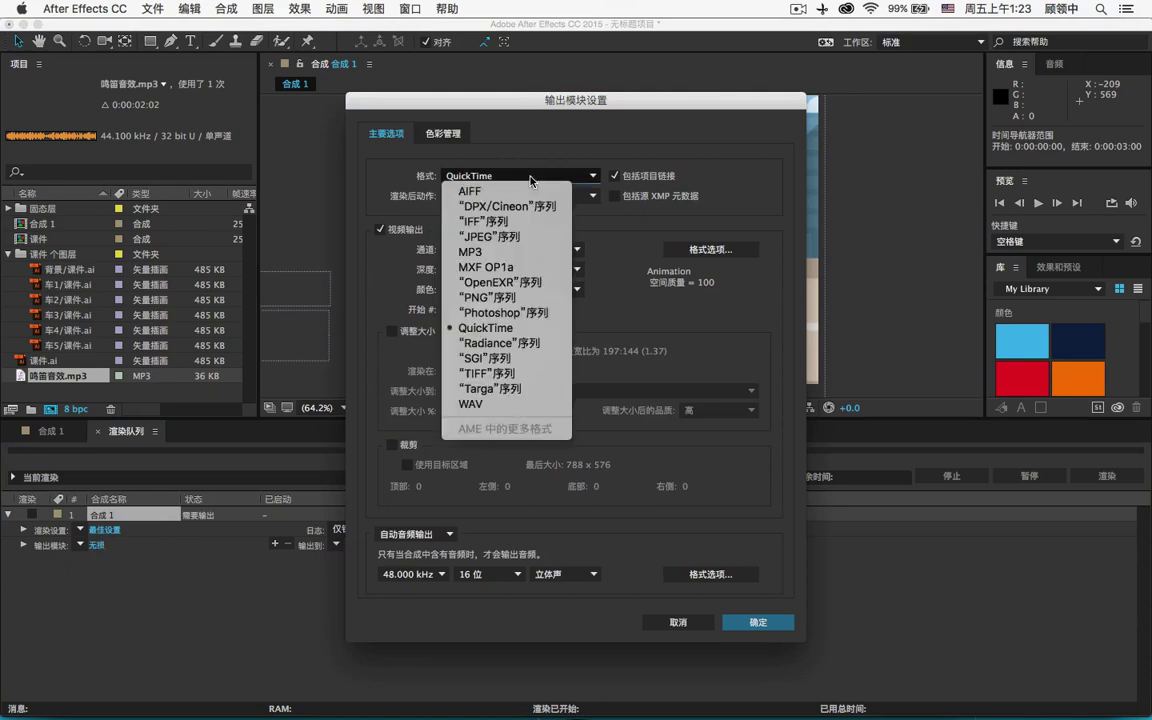
{"action": "left_click", "coordinate": [515, 333]}
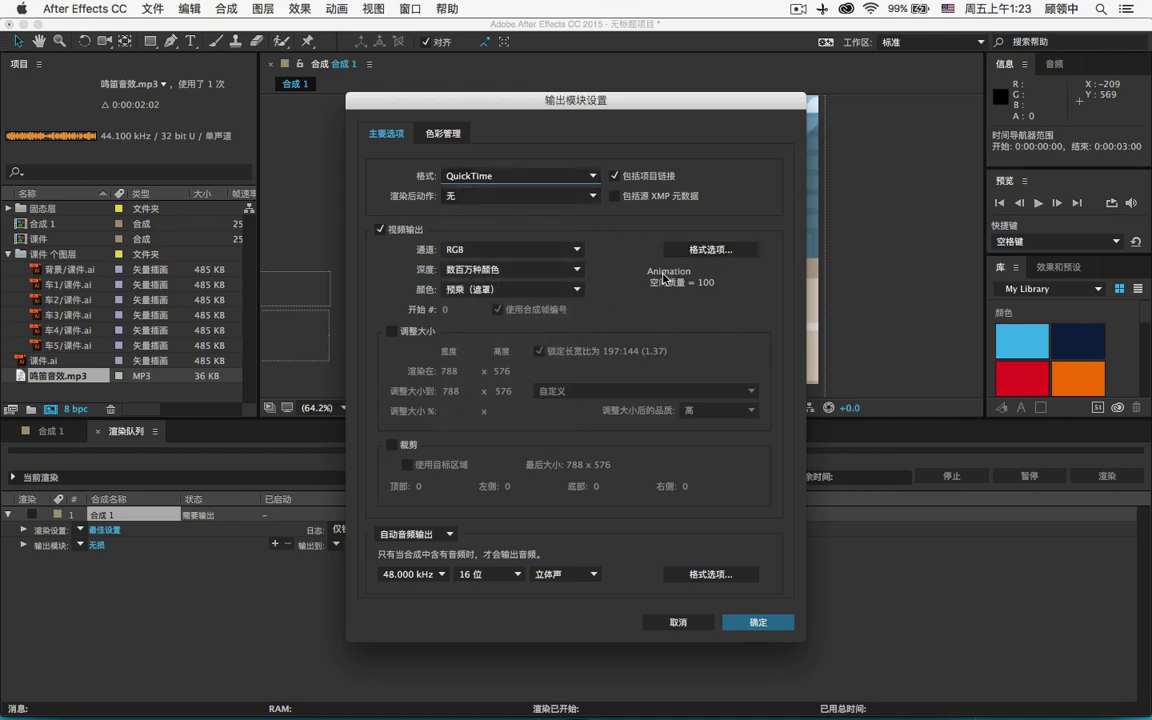
{"action": "left_click", "coordinate": [520, 176]}
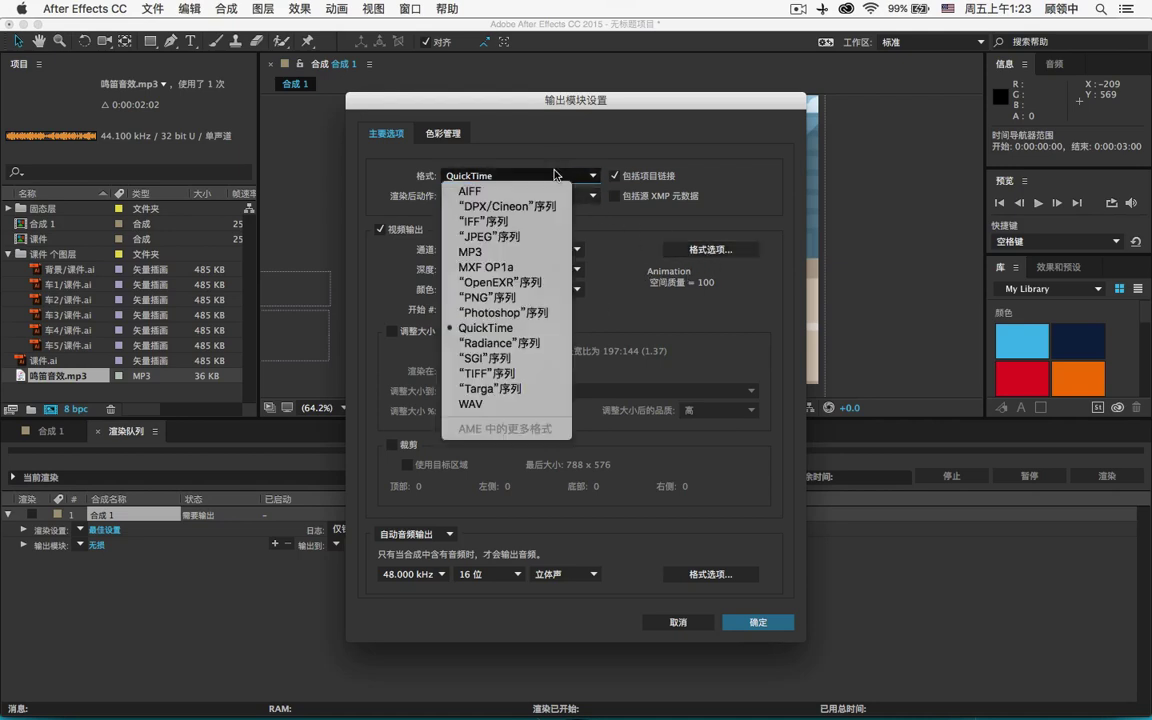
{"action": "left_click", "coordinate": [468, 333]}
{"action": "left_click", "coordinate": [700, 249]}
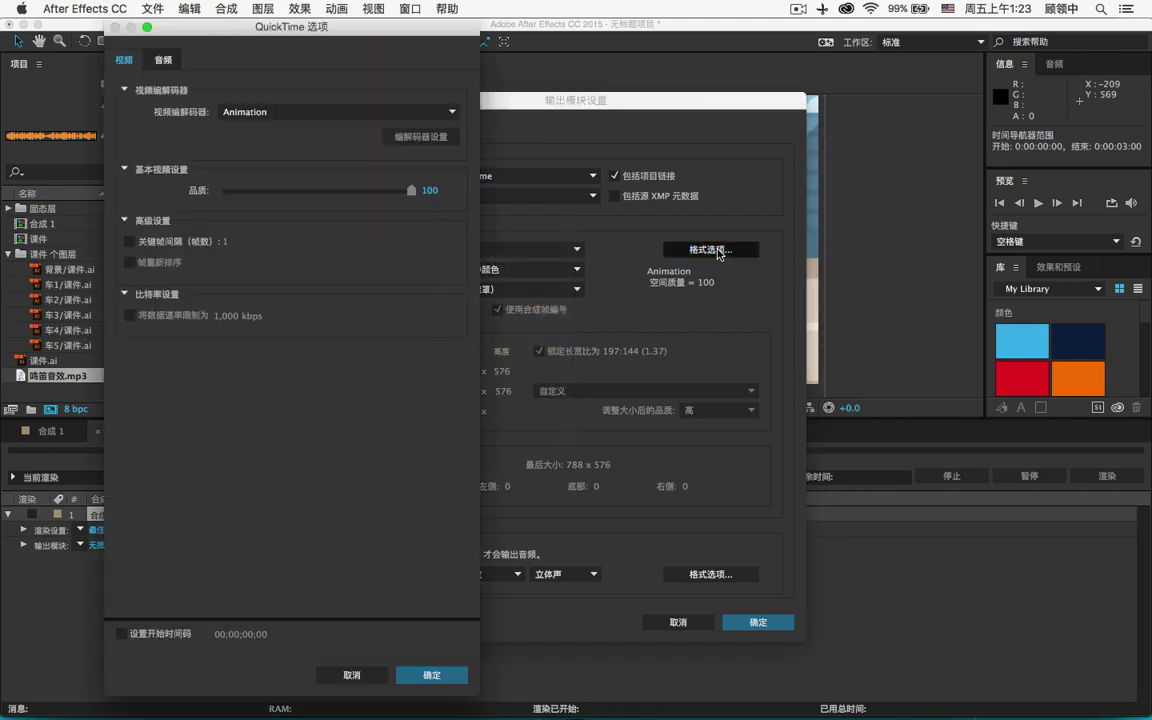
{"action": "left_click", "coordinate": [360, 110]}
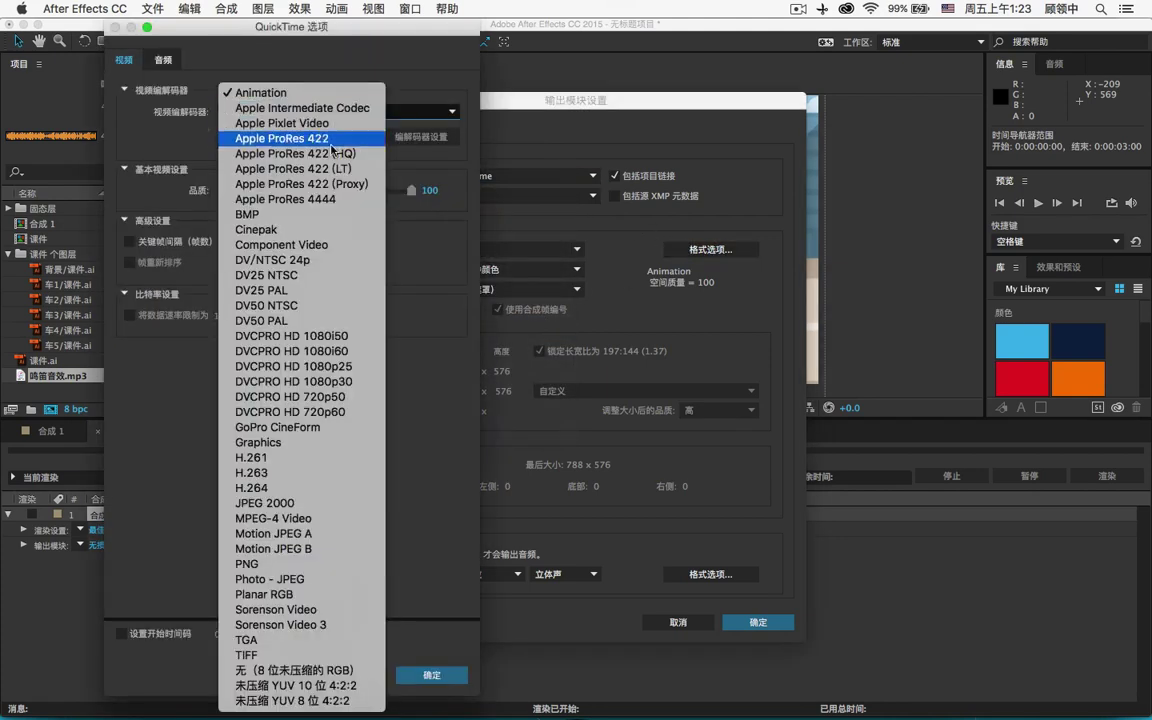
{"action": "left_click", "coordinate": [322, 492]}
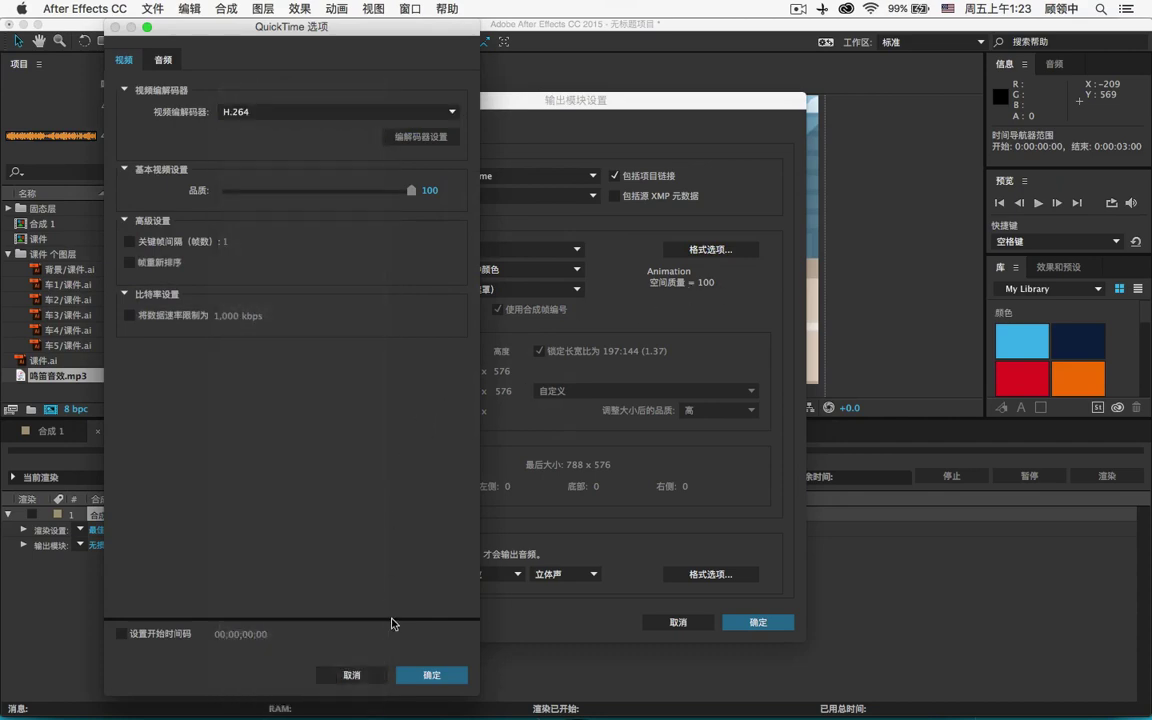
{"action": "left_click", "coordinate": [427, 674]}
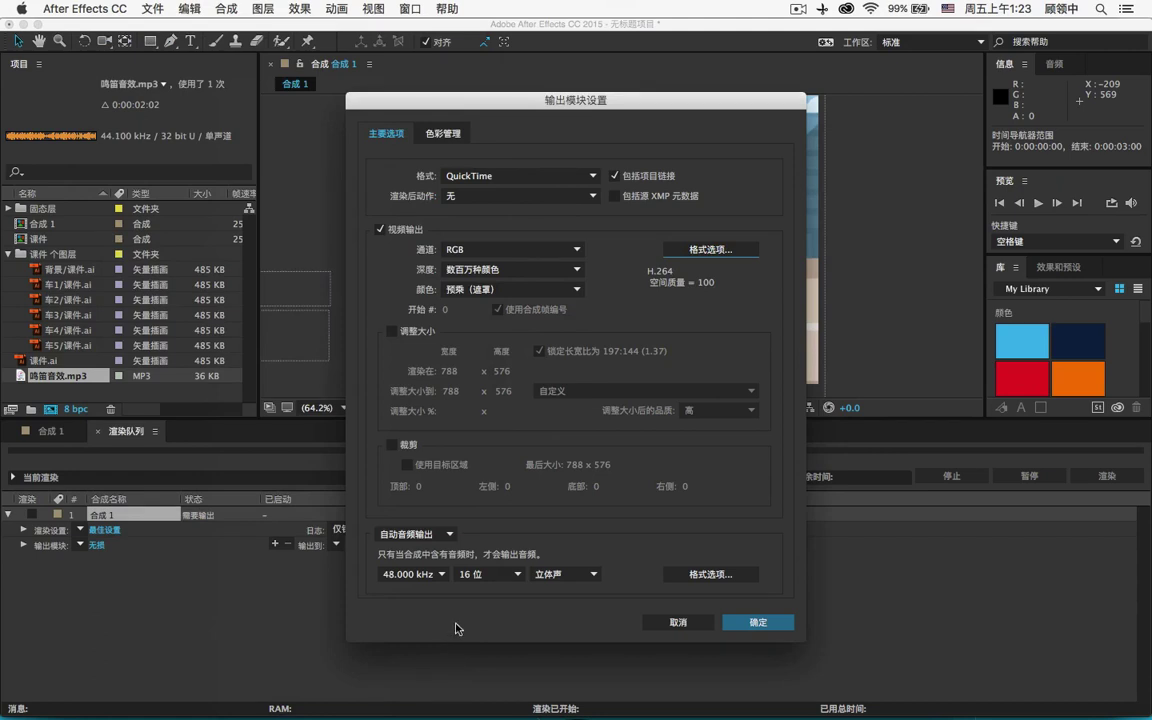
Keep audio output on 自动音频输出 and accept the output module settings
{"action": "left_click", "coordinate": [452, 537]}
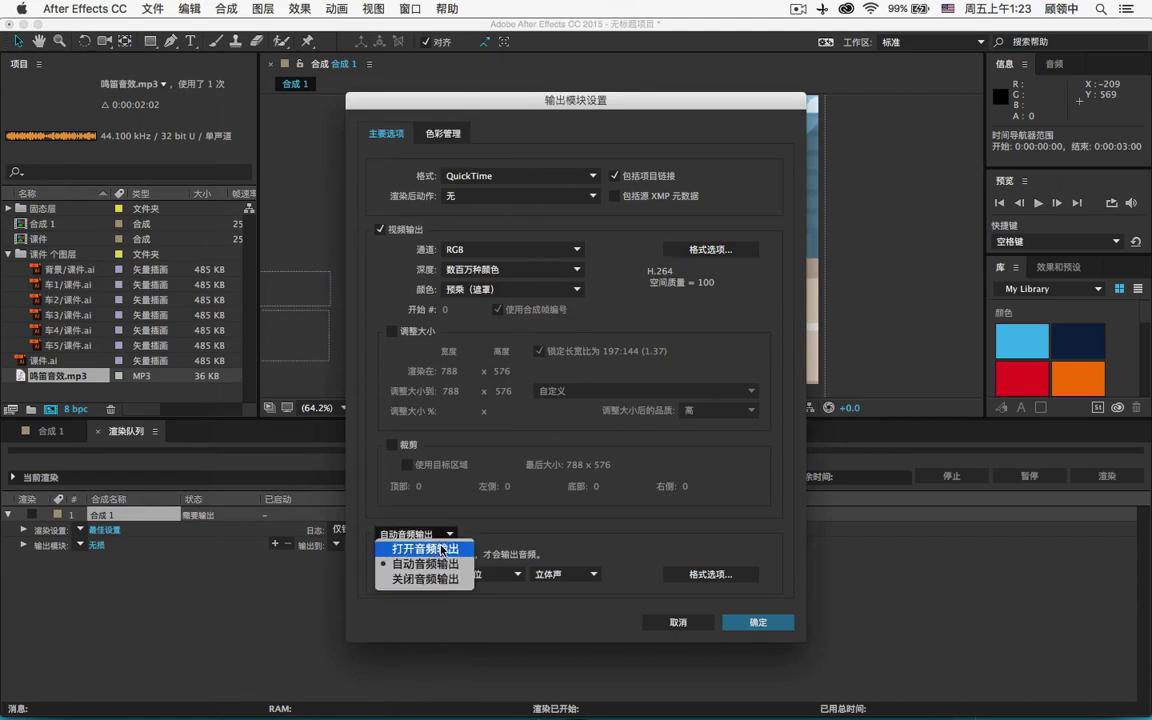
{"action": "left_click", "coordinate": [441, 563]}
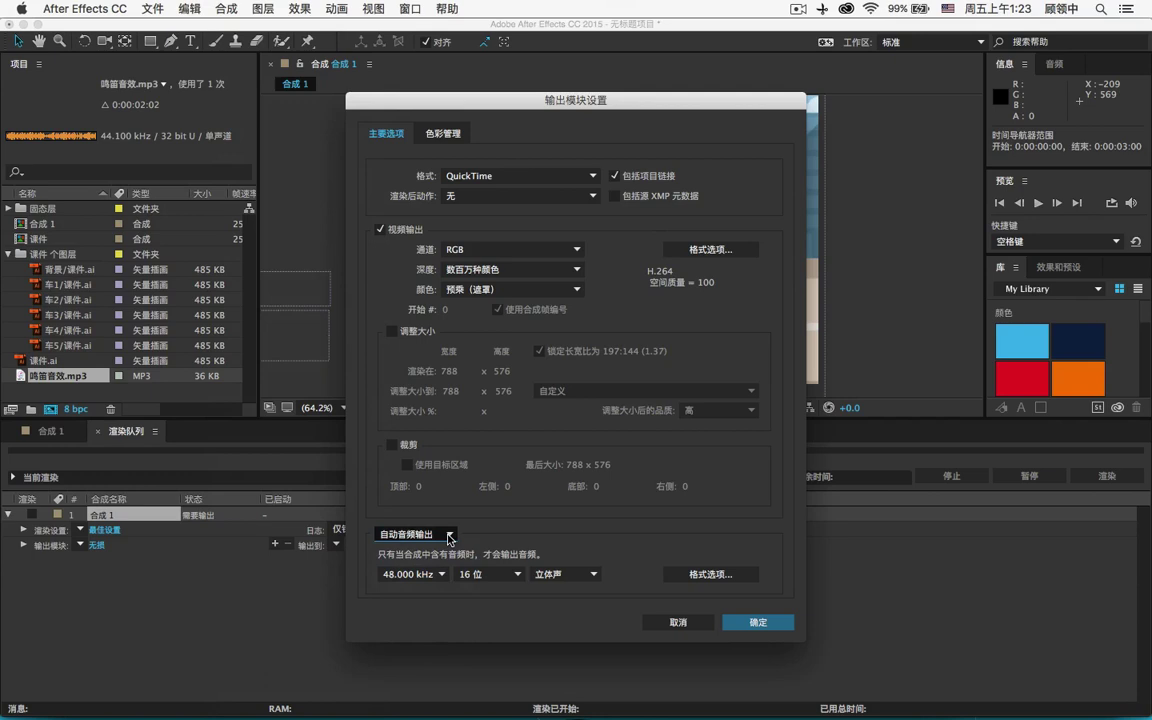
{"action": "left_click", "coordinate": [756, 622]}
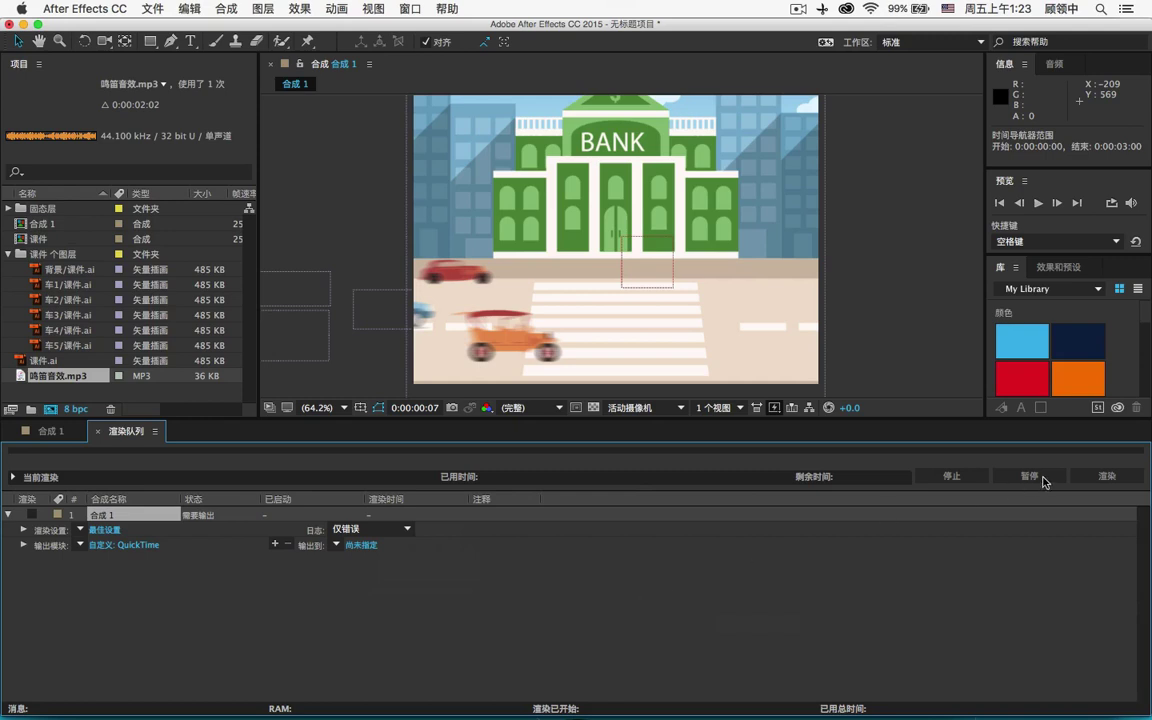
Set the output file to 3秒鸣笛视频.mov in the 父子关系 folder and render the composition
{"action": "left_click", "coordinate": [361, 546]}
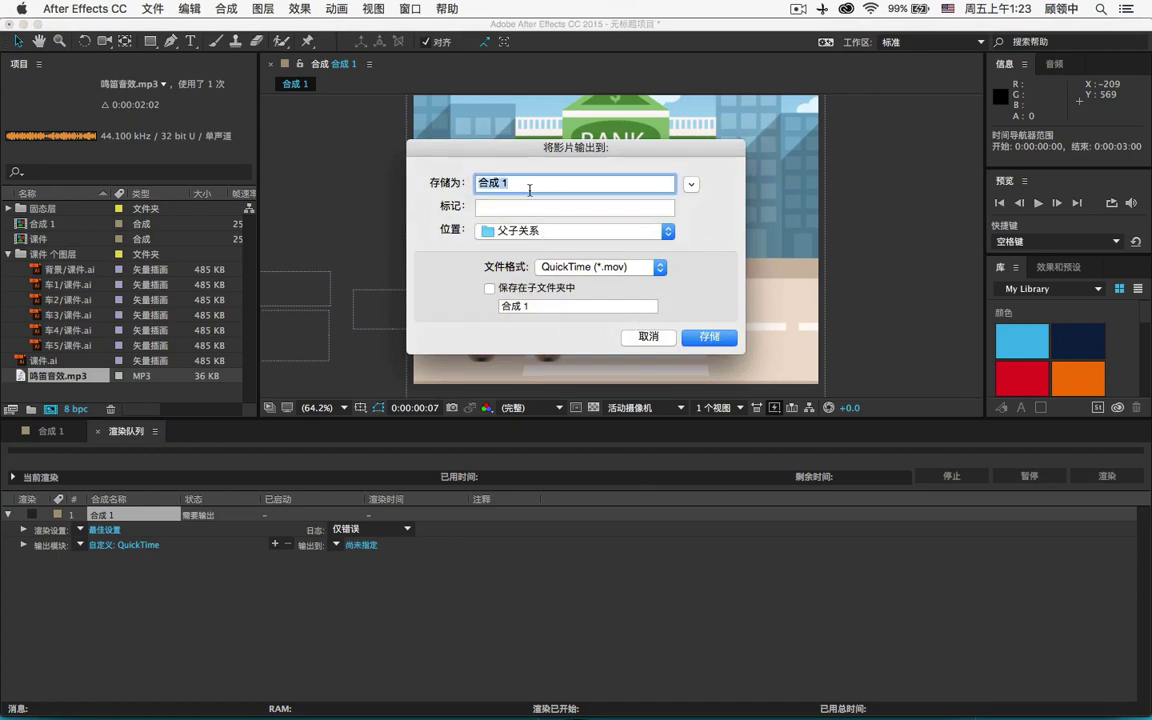
{"action": "type", "text": "3miao"}
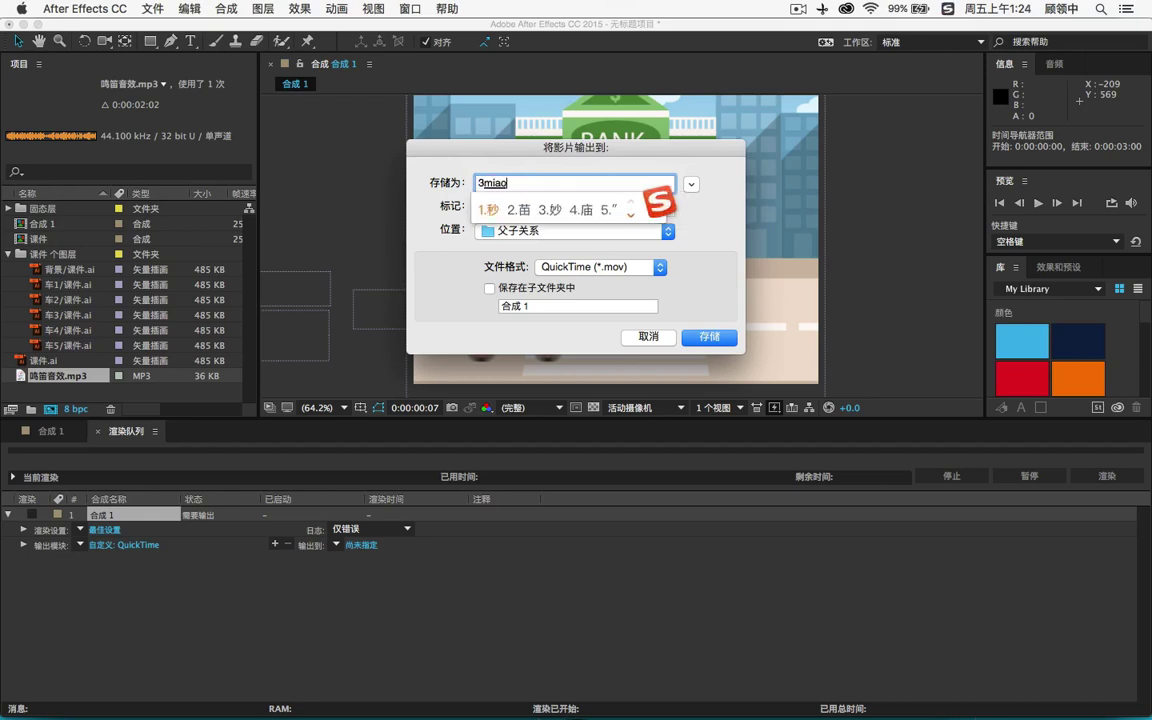
{"action": "key", "text": "space"}
{"action": "type", "text": "mi'di"}
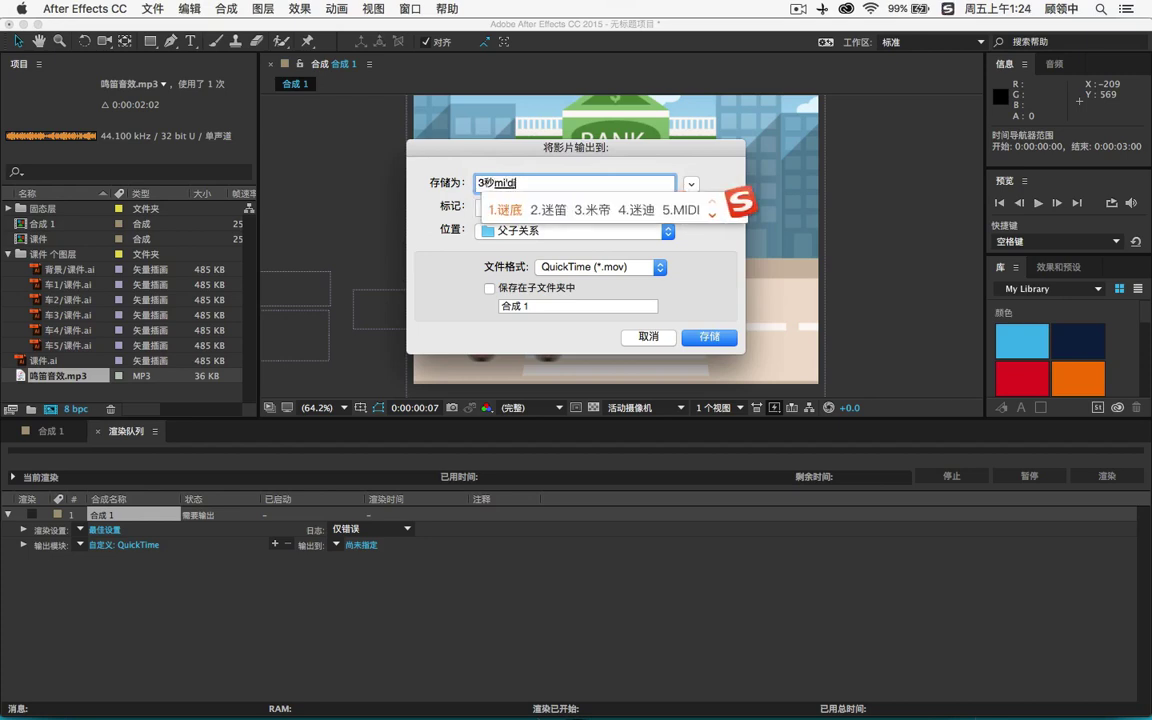
{"action": "key", "text": "space"}
{"action": "key", "text": "BackSpace"}
{"action": "key", "text": "BackSpace"}
{"action": "type", "text": "mi"}
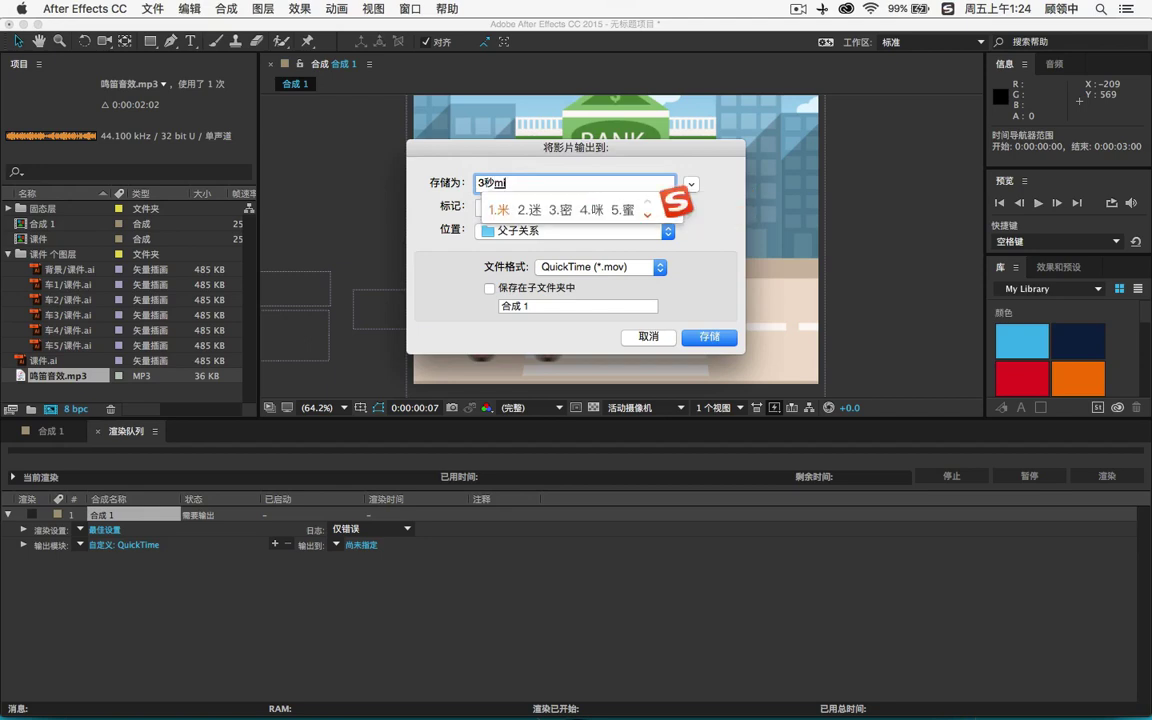
{"action": "type", "text": "ngdi"}
{"action": "key", "text": "space"}
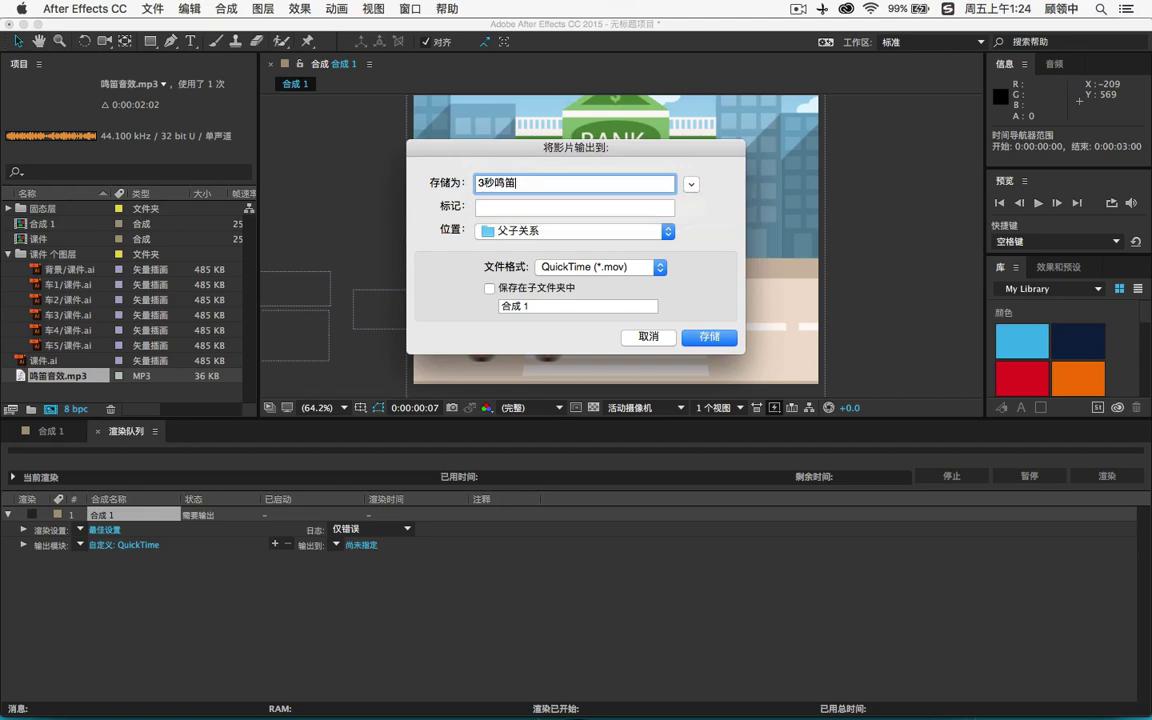
{"action": "type", "text": "shipin"}
{"action": "key", "text": "space"}
{"action": "left_click", "coordinate": [709, 337]}
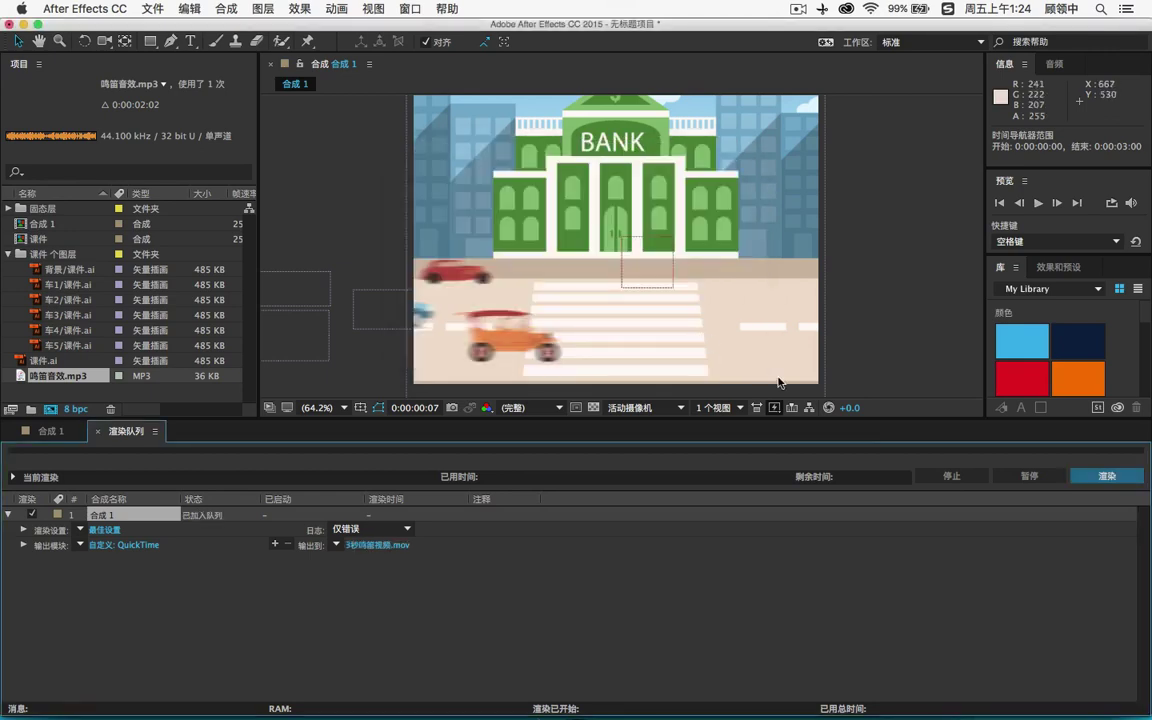
{"action": "left_click", "coordinate": [1104, 476]}
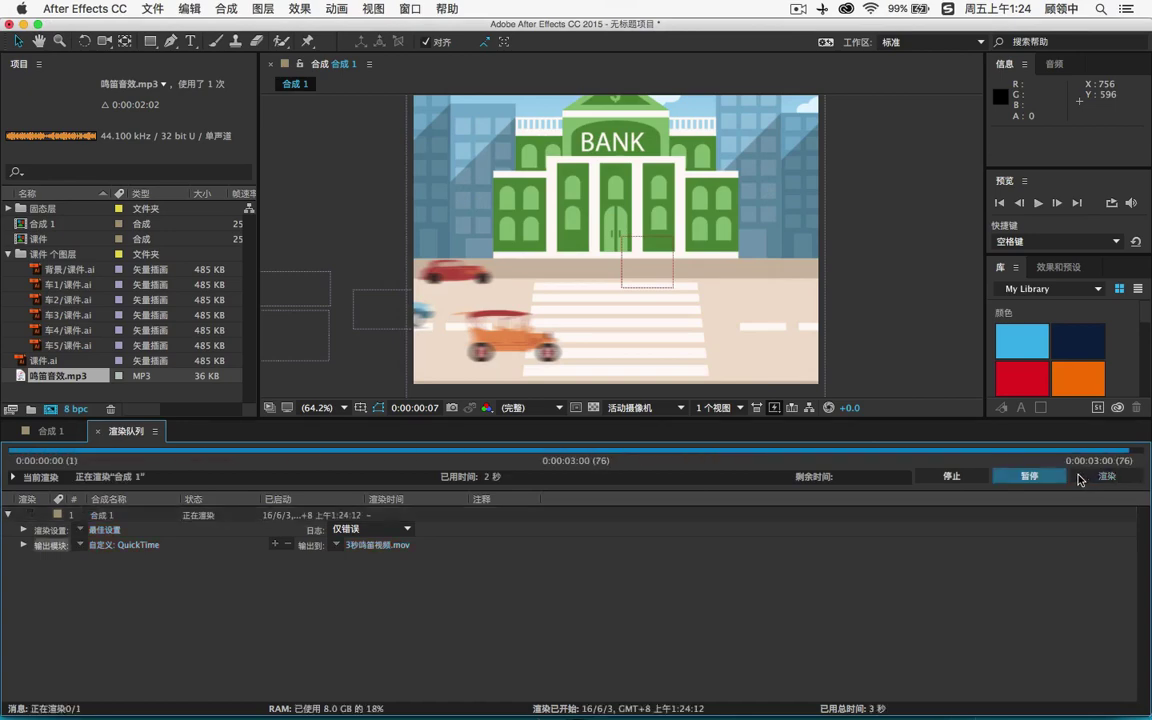
Minimize the After Effects and Illustrator windows and open the rendered 3秒鸣笛视频.mov from Finder in QuickTime Player
{"action": "left_click", "coordinate": [23, 23]}
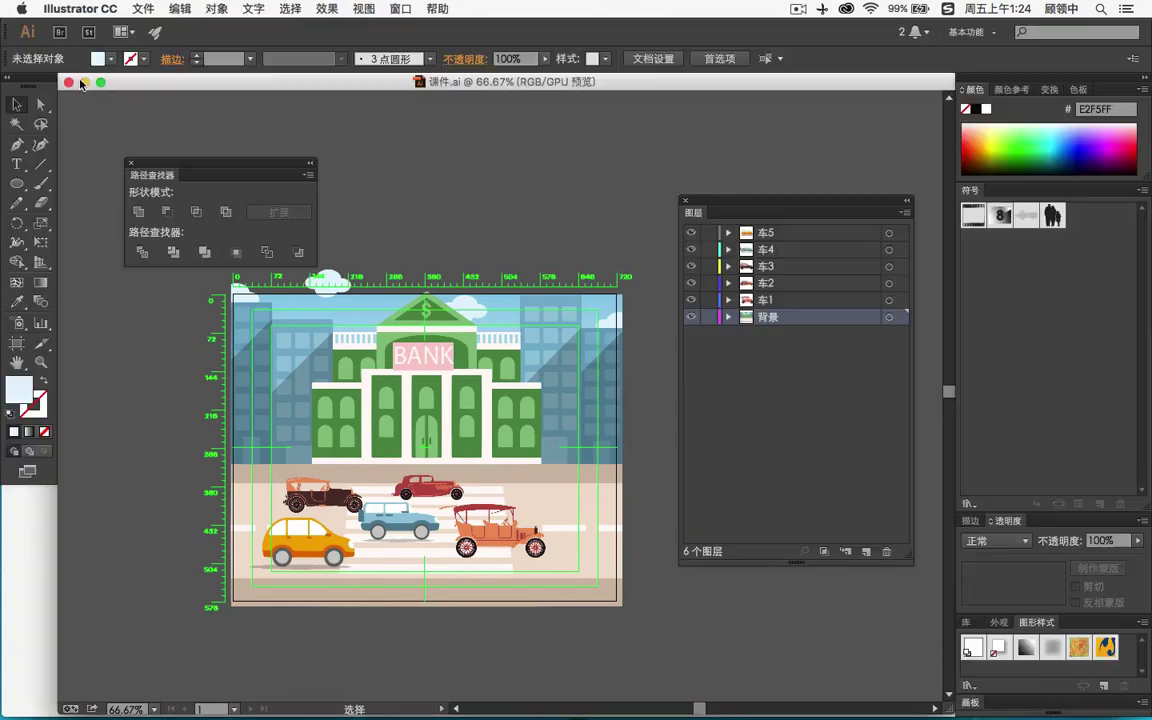
{"action": "left_click", "coordinate": [83, 83]}
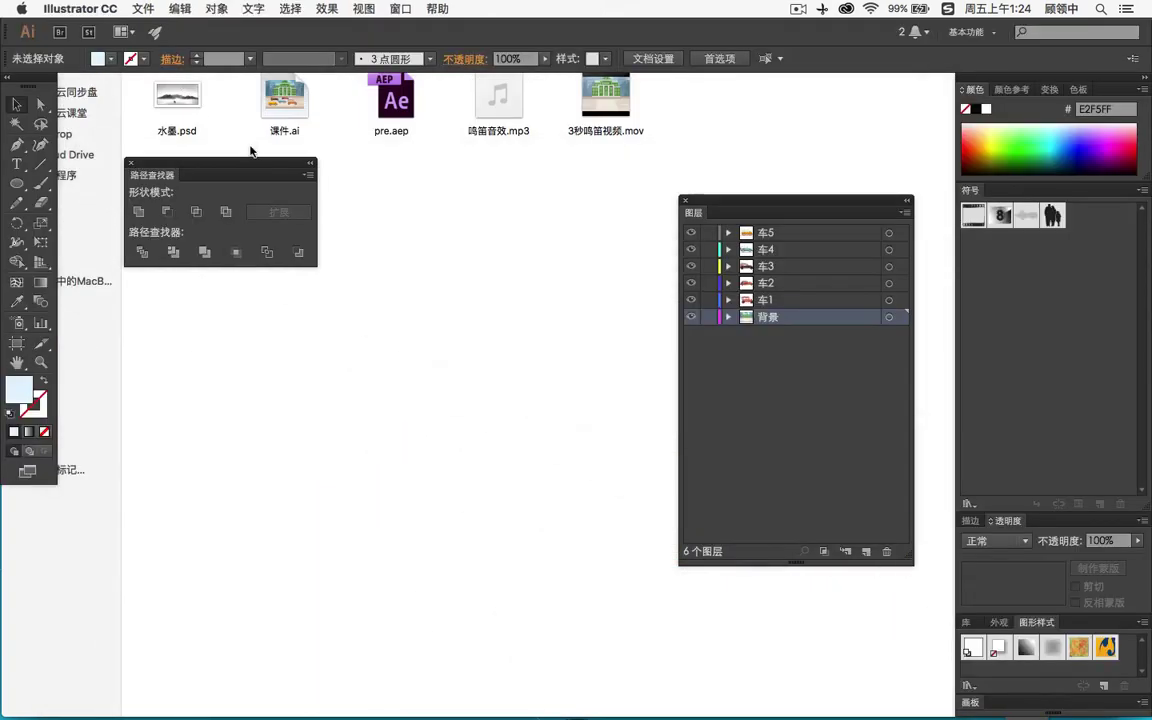
{"action": "right_click", "coordinate": [626, 96]}
{"action": "mouse_move", "coordinate": [832, 124]}
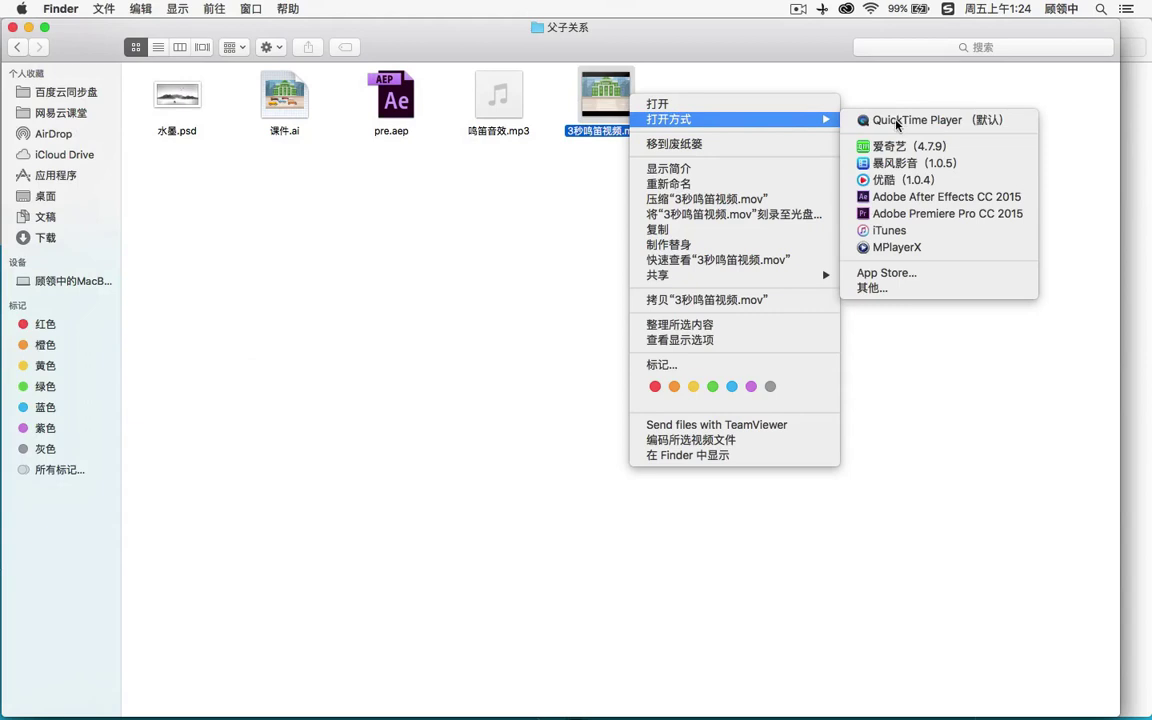
{"action": "left_click", "coordinate": [897, 121]}
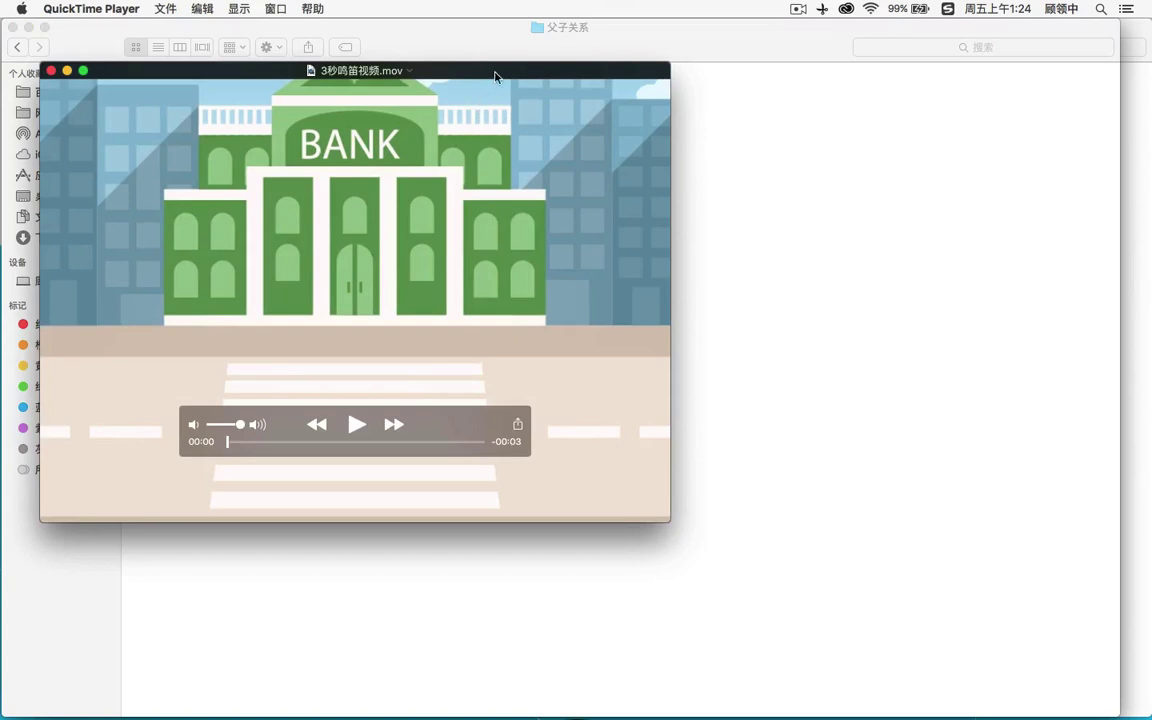
Move the video window toward the middle of the screen and play the rendered clip twice
{"action": "left_click_drag", "start_coordinate": [495, 76], "coordinate": [717, 157]}
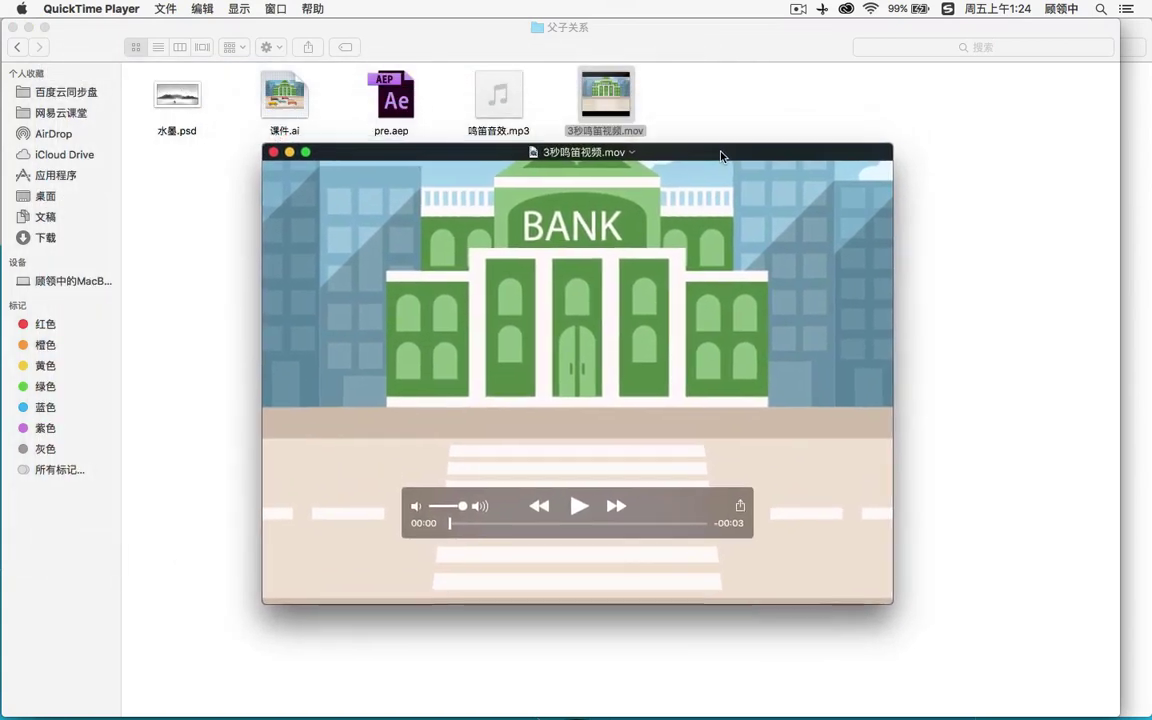
{"action": "left_click", "coordinate": [580, 506]}
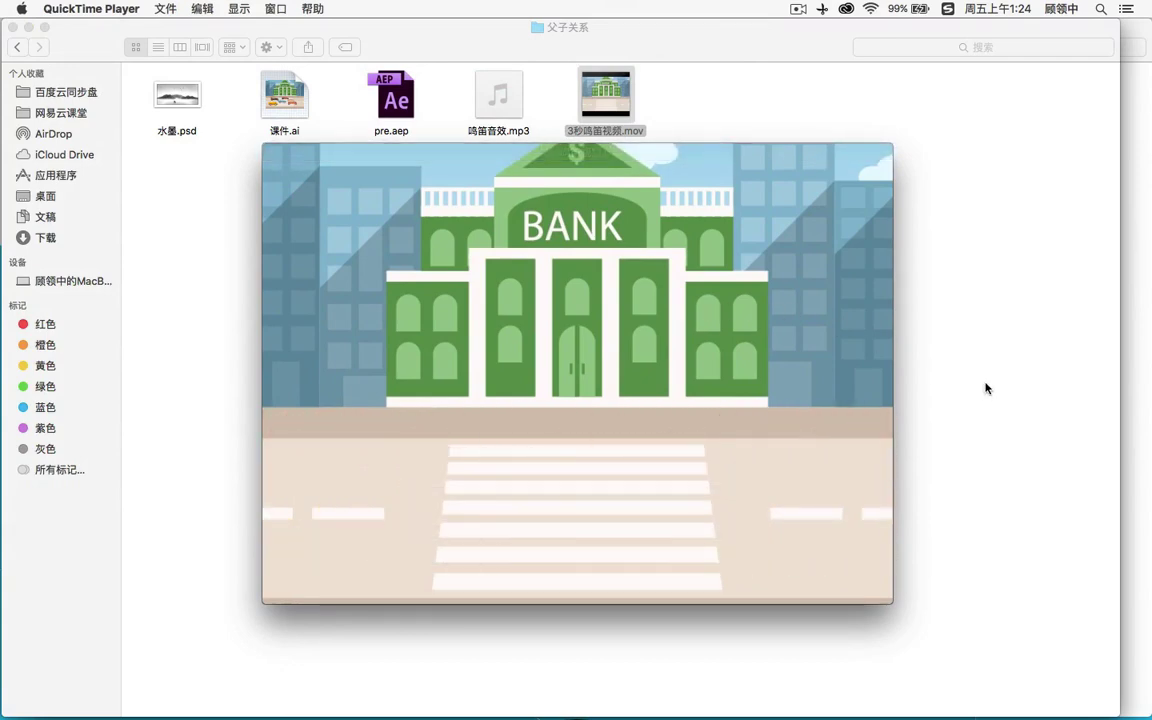
{"action": "mouse_move", "coordinate": [573, 473]}
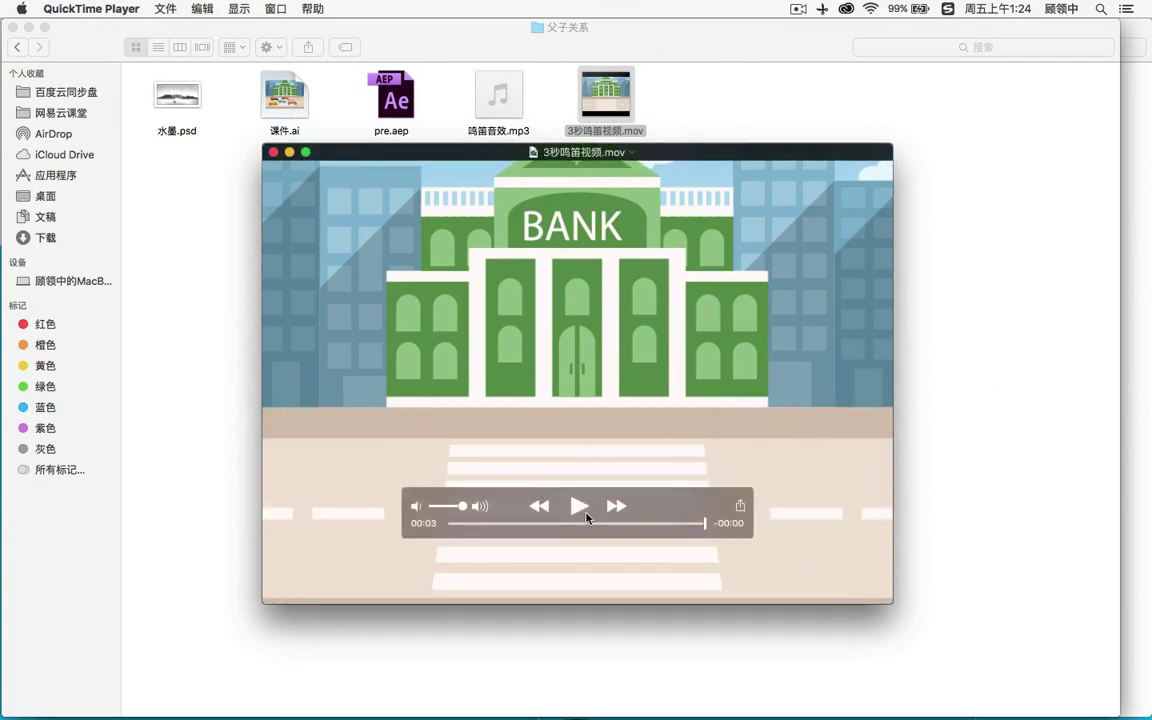
{"action": "left_click", "coordinate": [580, 507]}
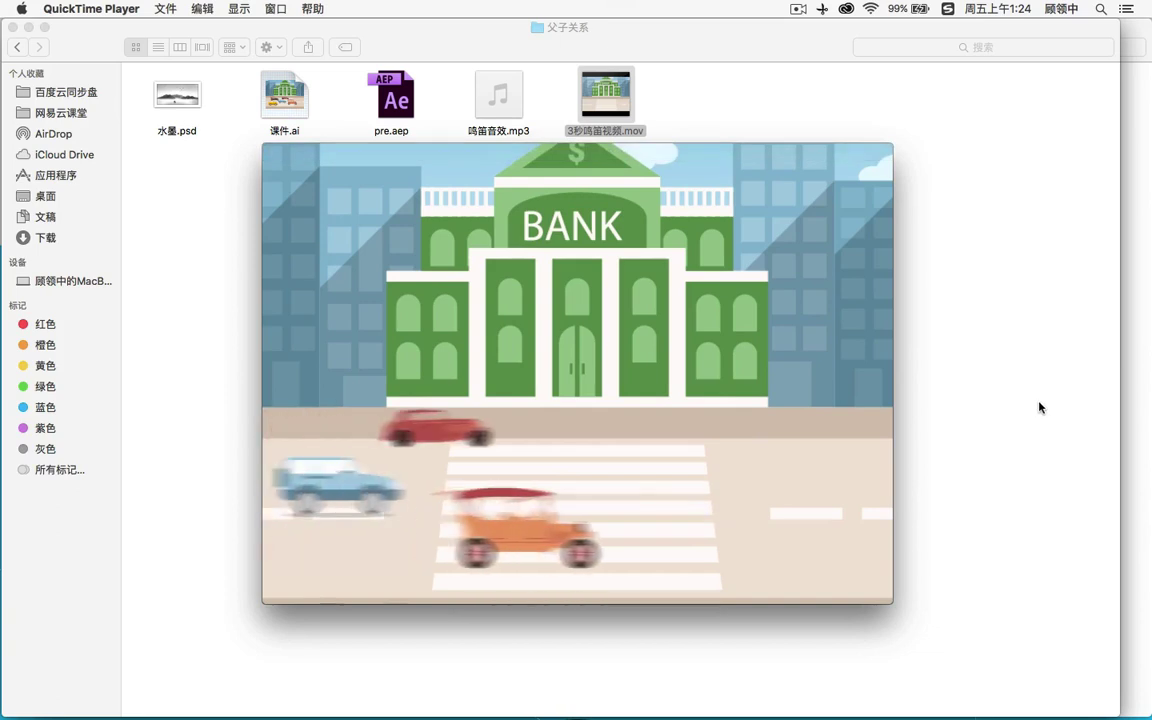